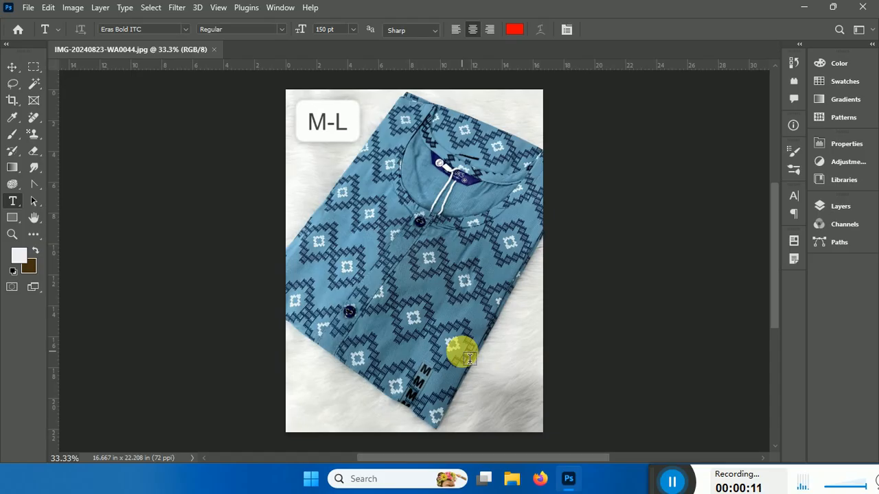
Examine the diamond pattern on the folded shirt and the M size strip near its hem up close.
{"action": "key", "text": "ctrl+plus"}
{"action": "key", "text": "ctrl+plus"}
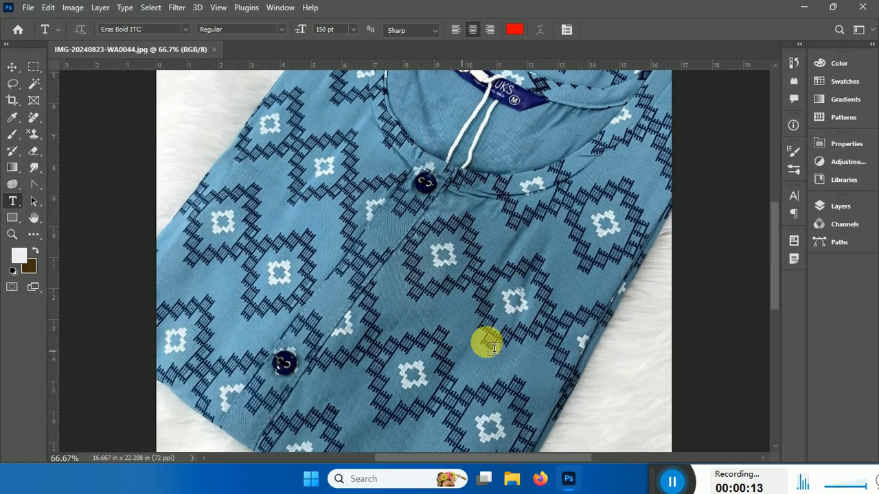
{"action": "scroll", "coordinate": [463, 294], "scroll_direction": "down", "scroll_amount": 3}
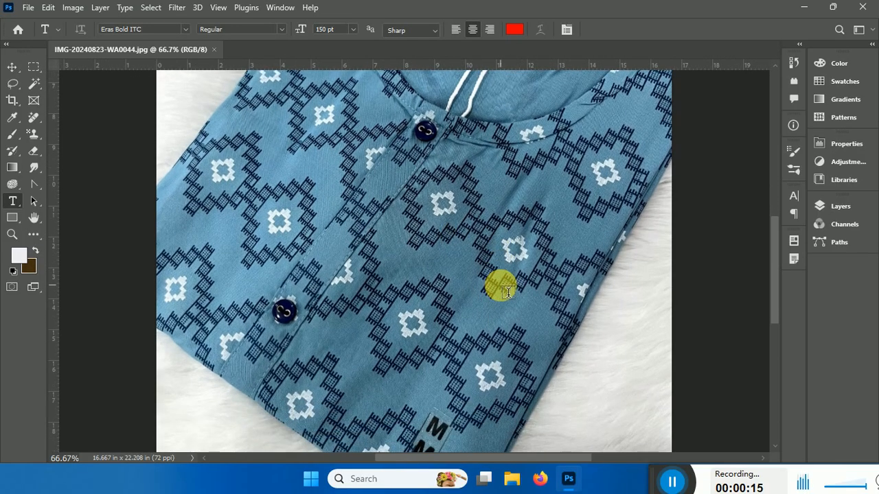
{"action": "scroll", "coordinate": [507, 292], "scroll_direction": "down", "scroll_amount": 2}
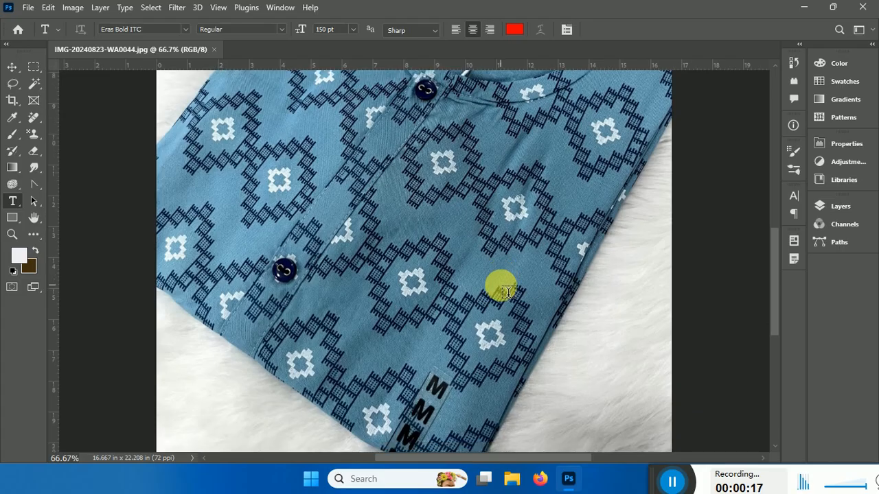
{"action": "scroll", "coordinate": [536, 296], "scroll_direction": "up", "scroll_amount": 2}
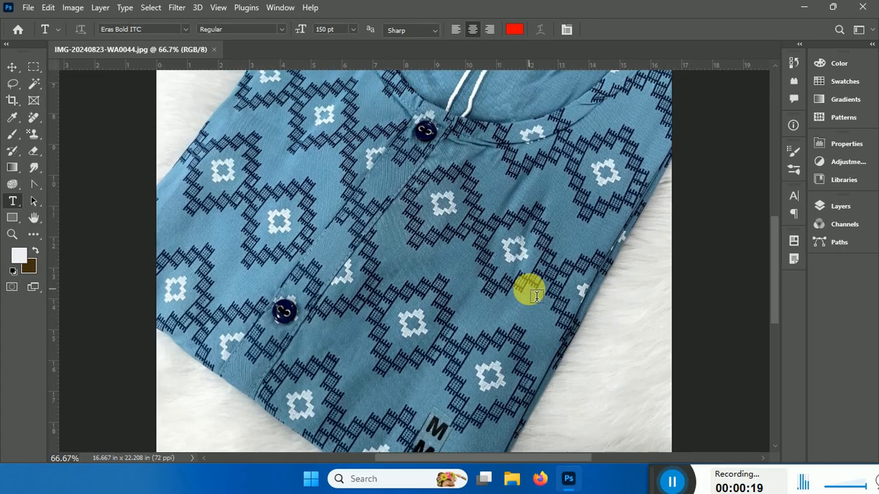
{"action": "scroll", "coordinate": [535, 296], "scroll_direction": "up", "scroll_amount": 2}
{"action": "scroll", "coordinate": [536, 295], "scroll_direction": "down", "scroll_amount": 2}
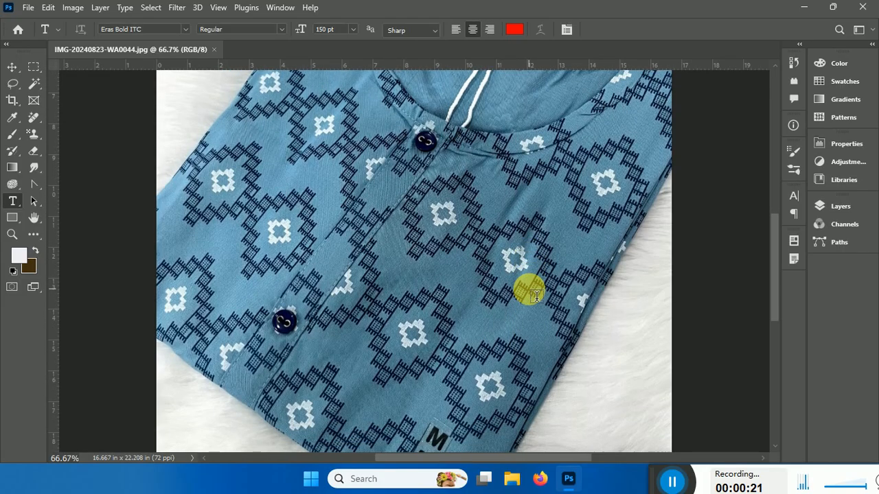
{"action": "scroll", "coordinate": [535, 295], "scroll_direction": "down", "scroll_amount": 1}
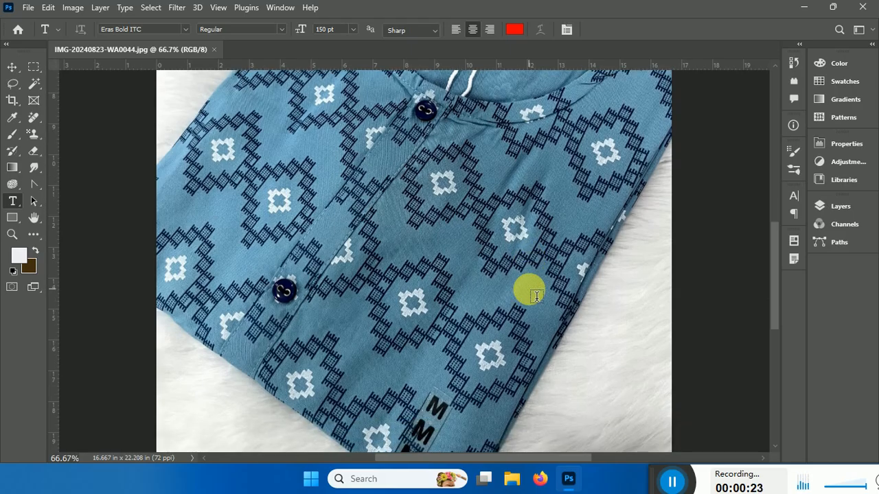
{"action": "scroll", "coordinate": [536, 295], "scroll_direction": "down", "scroll_amount": 2}
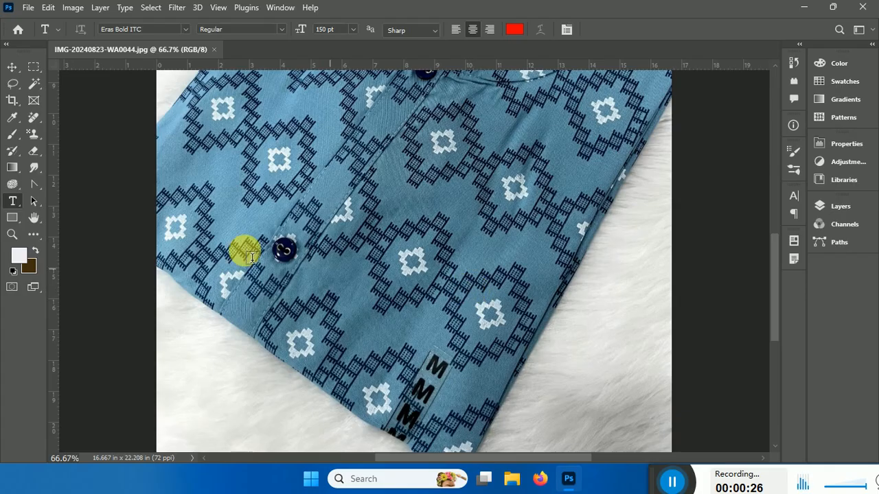
Outline one pattern repeat on the shirt front with a size 40 white brush and undo the strokes.
{"action": "left_click", "coordinate": [12, 153]}
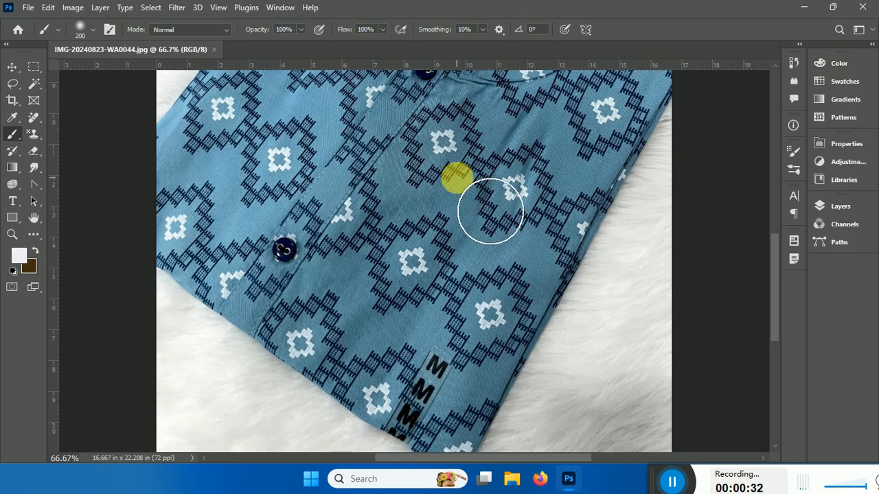
{"action": "key", "text": "bracketleft"}
{"action": "key", "text": "bracketleft"}
{"action": "key", "text": "bracketleft"}
{"action": "key", "text": "bracketleft"}
{"action": "key", "text": "bracketleft"}
{"action": "key", "text": "bracketleft"}
{"action": "key", "text": "bracketleft"}
{"action": "key", "text": "bracketleft"}
{"action": "key", "text": "bracketleft"}
{"action": "key", "text": "bracketleft"}
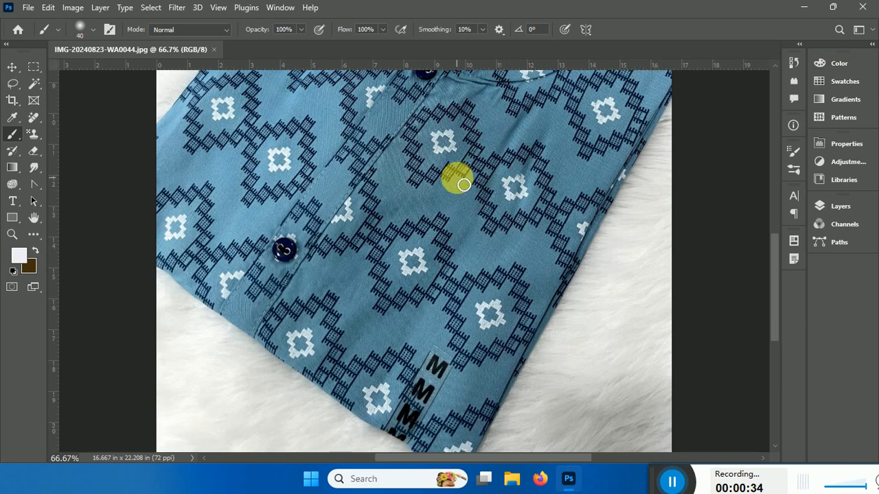
{"action": "mouse_move", "coordinate": [445, 138]}
{"action": "left_mouse_down"}
{"action": "mouse_move", "coordinate": [364, 226]}
{"action": "mouse_move", "coordinate": [316, 299]}
{"action": "left_mouse_up"}
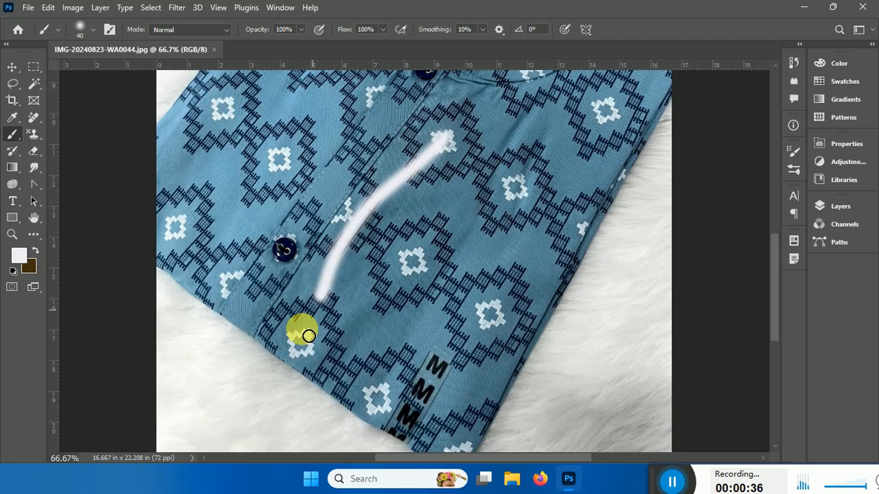
{"action": "mouse_move", "coordinate": [308, 336]}
{"action": "left_mouse_down"}
{"action": "mouse_move", "coordinate": [307, 348]}
{"action": "mouse_move", "coordinate": [391, 407]}
{"action": "mouse_move", "coordinate": [526, 202]}
{"action": "mouse_move", "coordinate": [498, 175]}
{"action": "mouse_move", "coordinate": [445, 149]}
{"action": "left_mouse_up"}
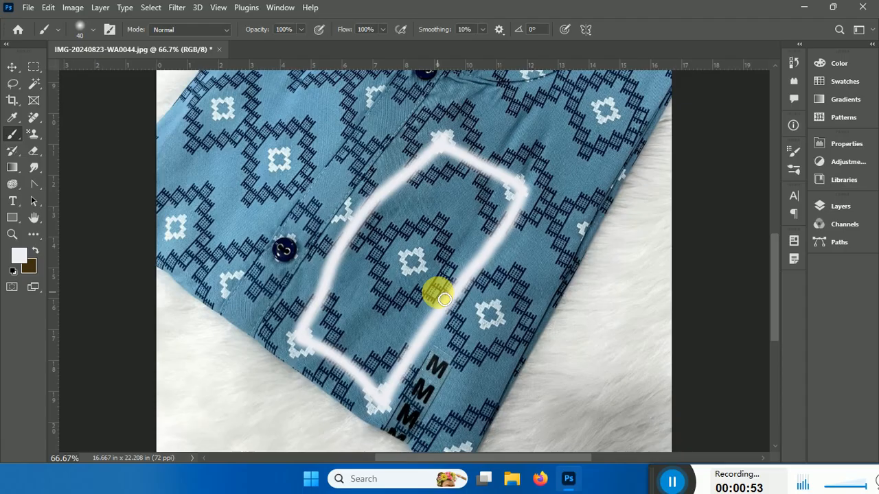
{"action": "key", "text": "ctrl+z"}
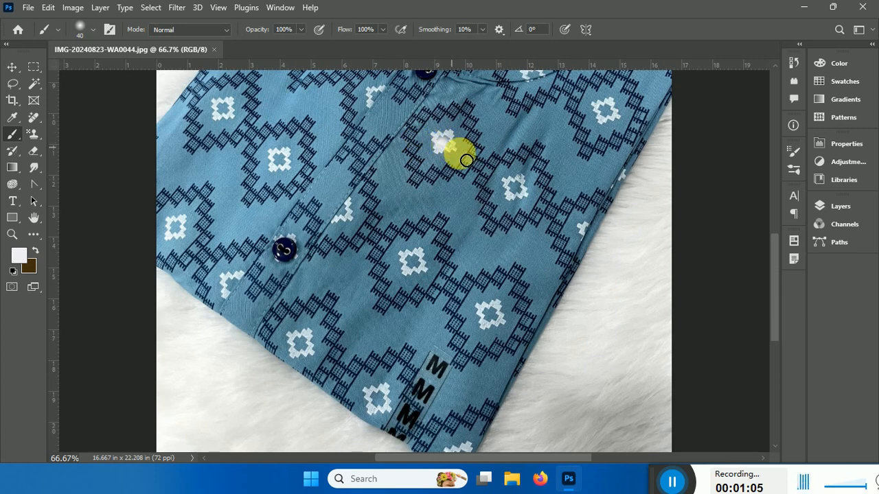
Paint two white brush lines between the white diamond centres to mark the width and height of the pattern repeat.
{"action": "left_click_drag", "start_coordinate": [466, 160], "coordinate": [529, 194]}
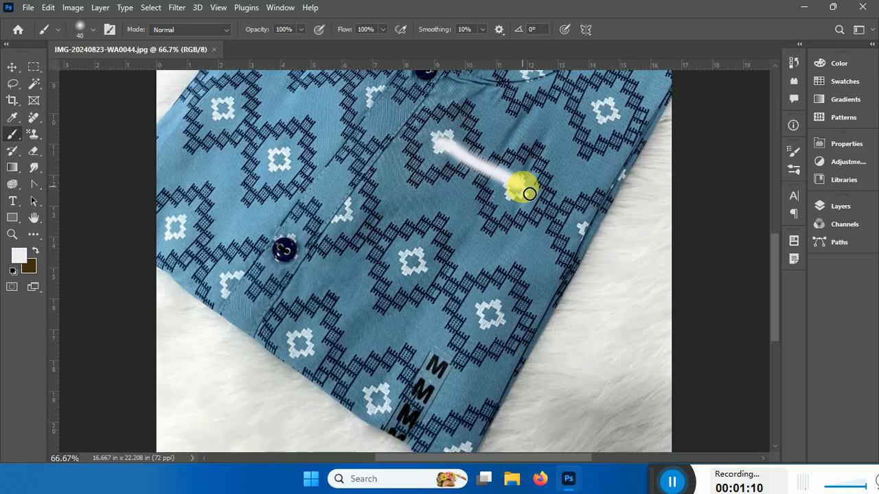
{"action": "mouse_move", "coordinate": [529, 194]}
{"action": "left_mouse_down"}
{"action": "mouse_move", "coordinate": [465, 305]}
{"action": "mouse_move", "coordinate": [384, 410]}
{"action": "left_mouse_up"}
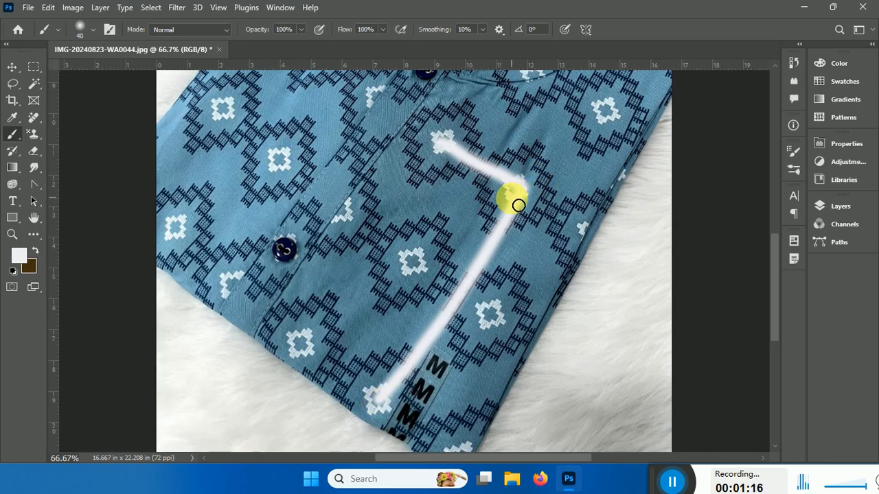
Create a new document 3 inches wide and 9 inches high at 150 pixels/inch.
{"action": "left_click", "coordinate": [28, 9]}
{"action": "left_click", "coordinate": [37, 23]}
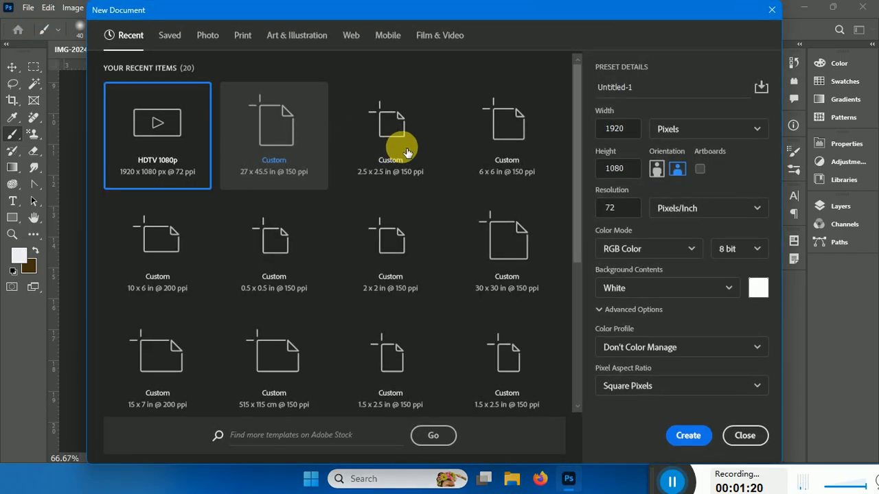
{"action": "left_click", "coordinate": [688, 136]}
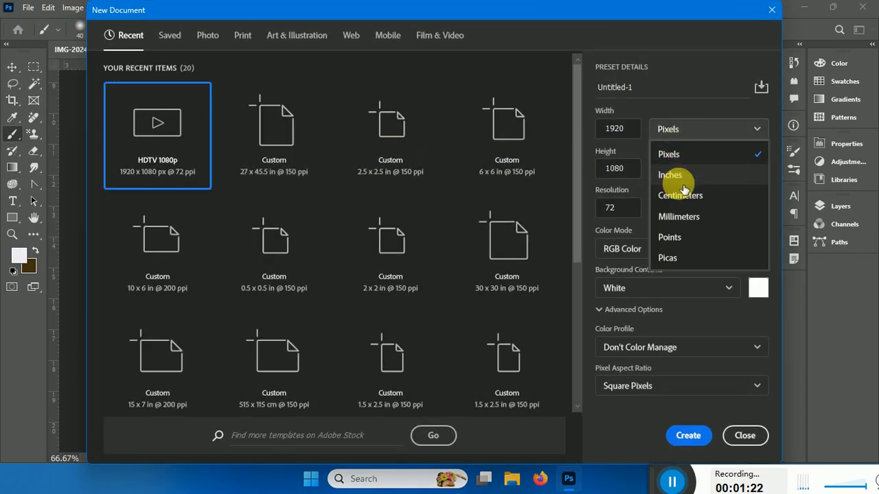
{"action": "left_click", "coordinate": [750, 174]}
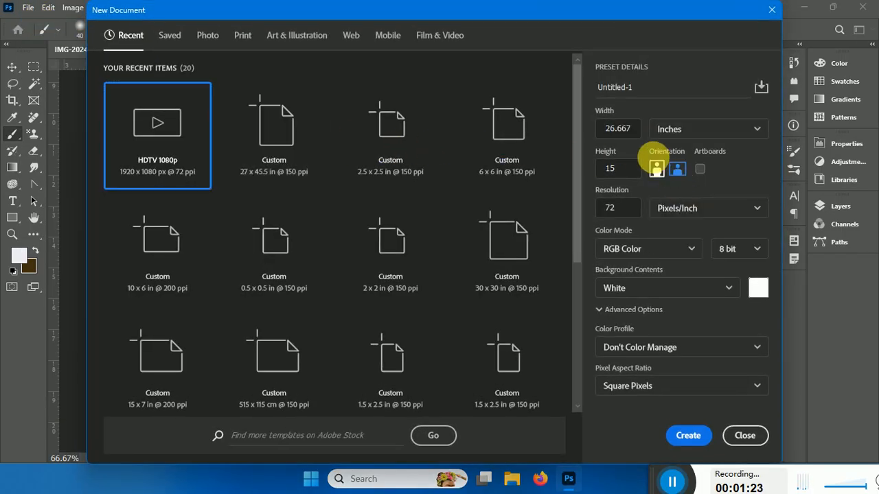
{"action": "left_click", "coordinate": [608, 134]}
{"action": "type", "text": "3"}
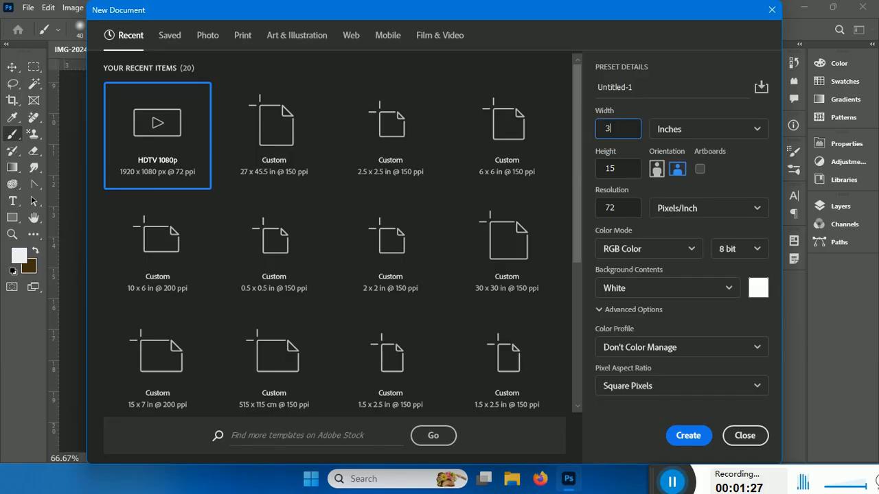
{"action": "left_click", "coordinate": [608, 170]}
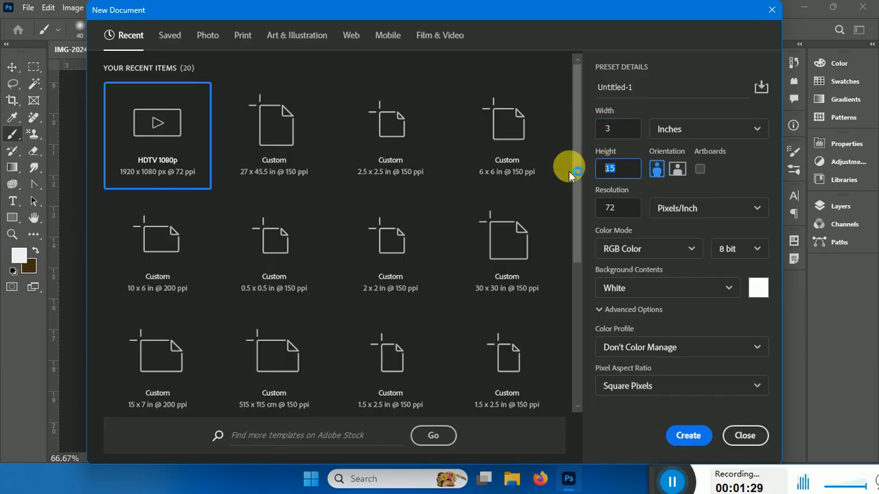
{"action": "type", "text": "9"}
{"action": "left_click", "coordinate": [616, 208]}
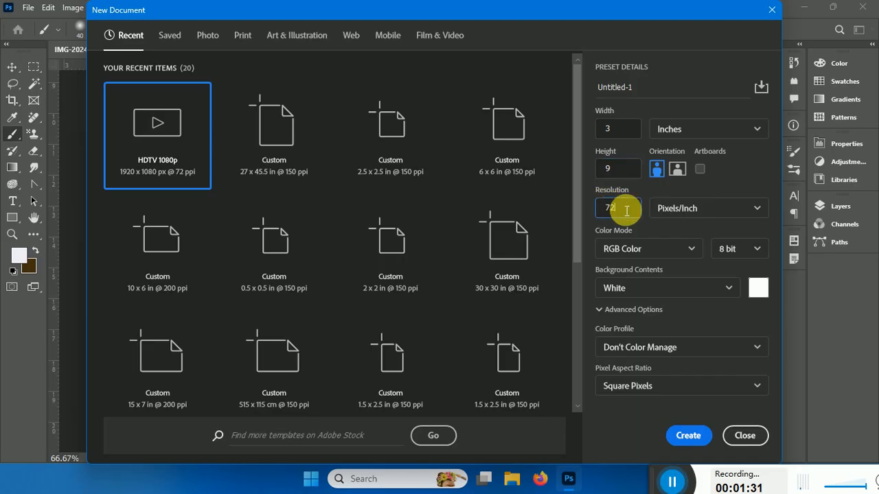
{"action": "type", "text": "150"}
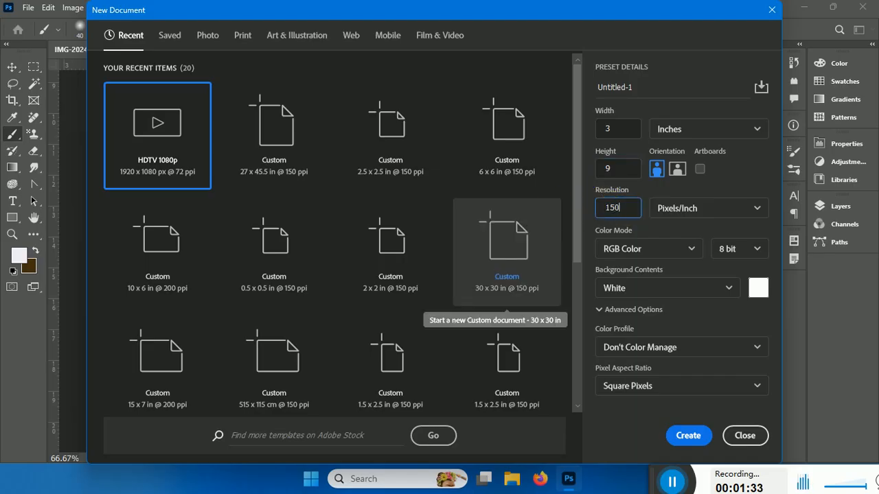
{"action": "key", "text": "Return"}
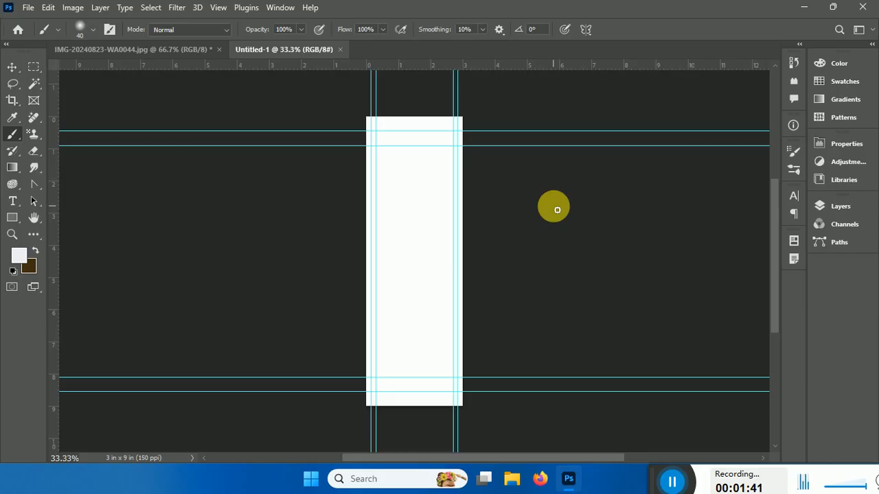
Resize the new document's image height to 8 inches, using inches as the unit.
{"action": "key", "text": "ctrl+plus"}
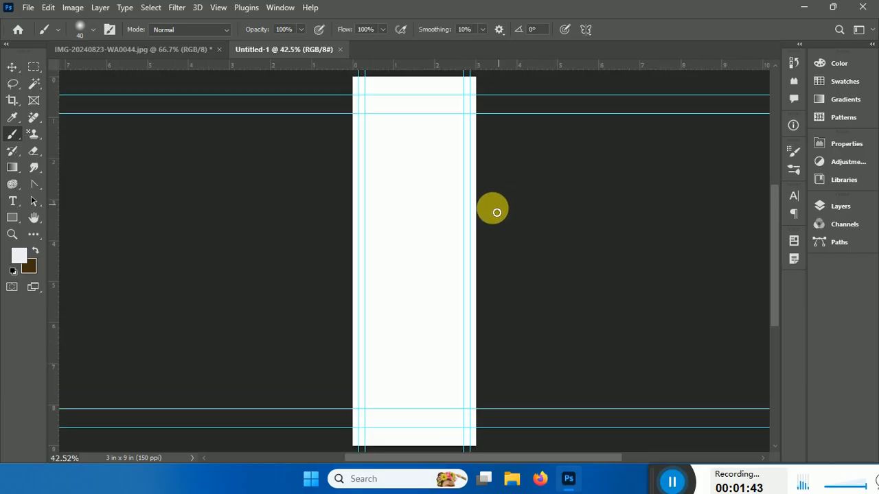
{"action": "left_click", "coordinate": [76, 7]}
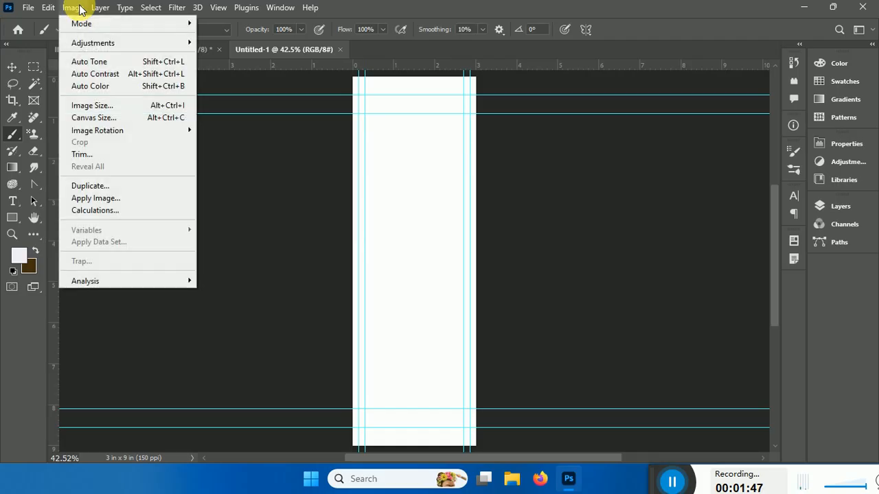
{"action": "mouse_move", "coordinate": [161, 129]}
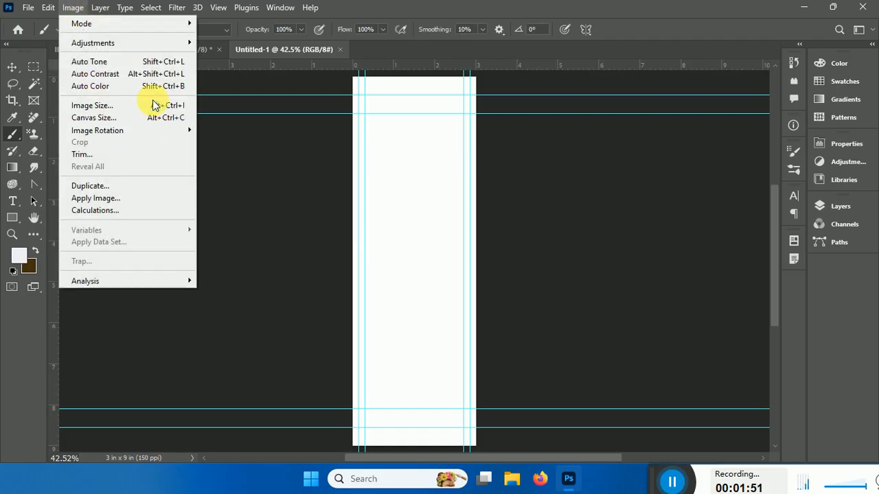
{"action": "left_click", "coordinate": [180, 105]}
{"action": "left_click", "coordinate": [562, 165]}
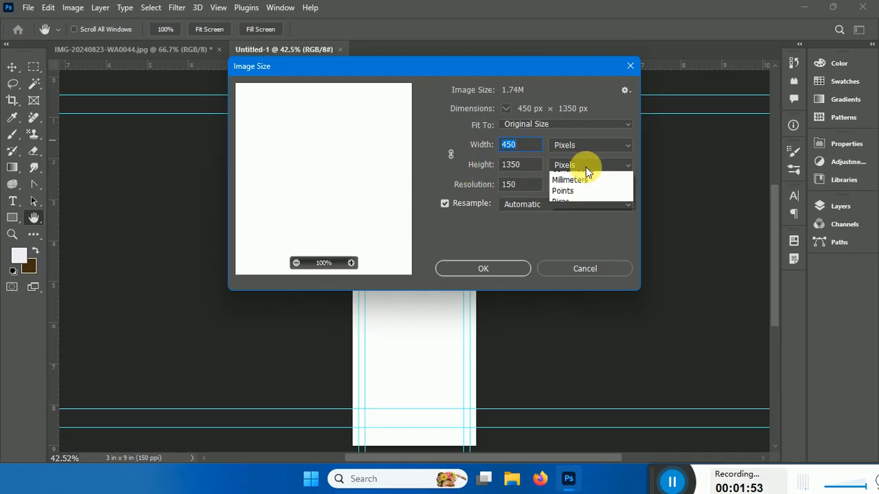
{"action": "left_click", "coordinate": [561, 199]}
{"action": "double_click", "coordinate": [511, 165]}
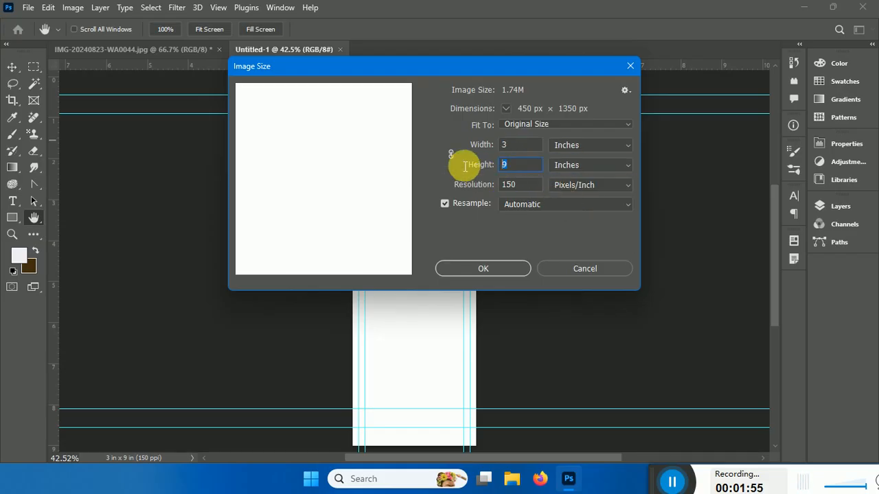
{"action": "type", "text": "8"}
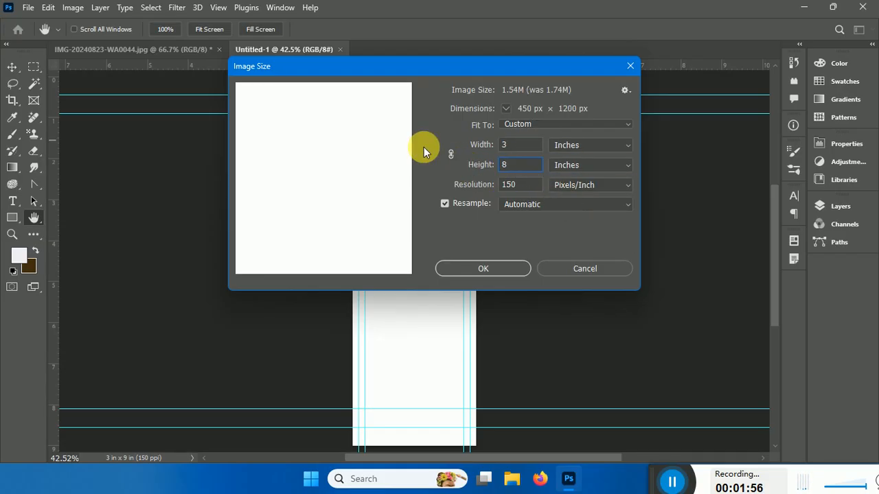
{"action": "key", "text": "Return"}
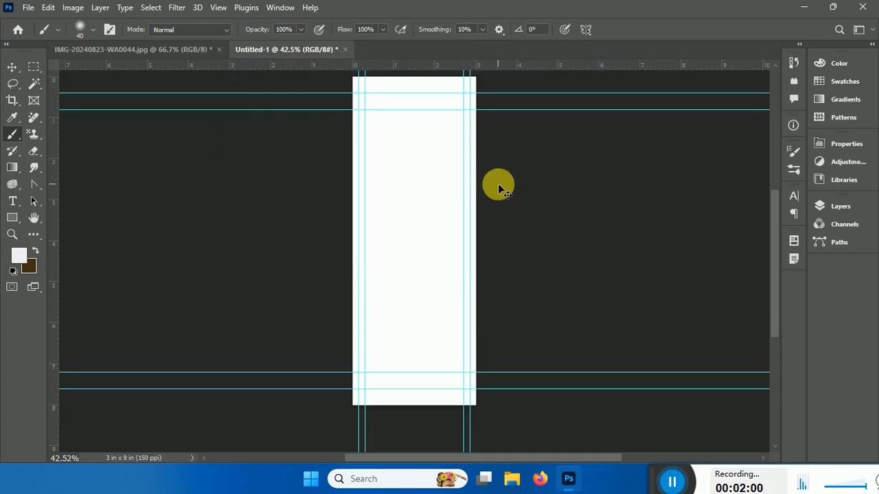
Return to the shirt photo and undo the white brush lines marking the pattern repeat.
{"action": "left_click", "coordinate": [155, 50]}
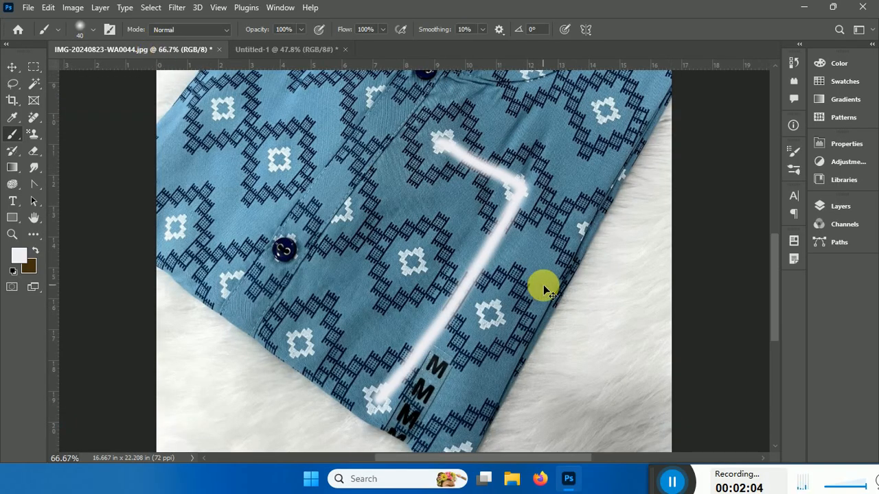
{"action": "key", "text": "ctrl+z"}
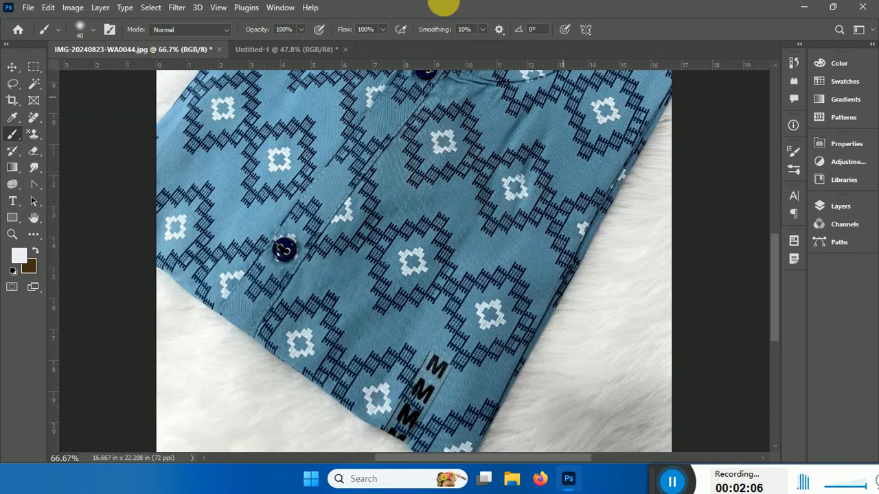
Try a rectangular marquee selection around the central diamond motif, clear it, and fit the whole photo in view.
{"action": "left_click", "coordinate": [34, 67]}
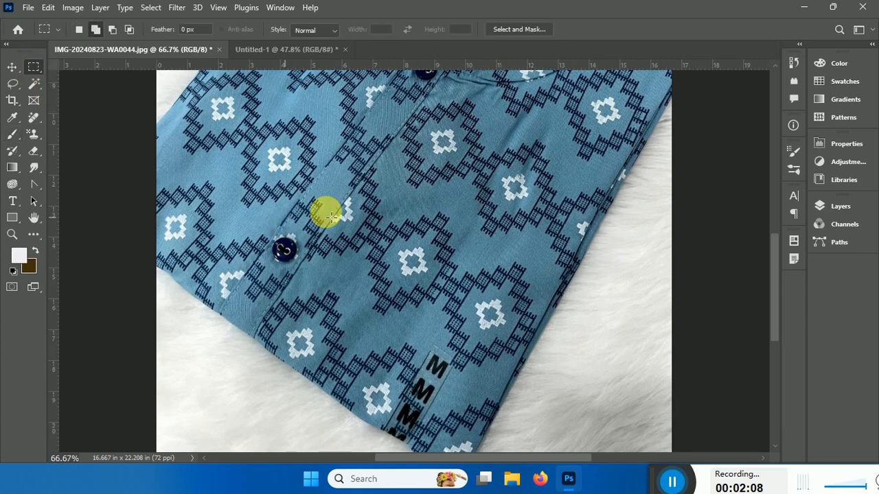
{"action": "left_click_drag", "start_coordinate": [335, 185], "coordinate": [472, 318]}
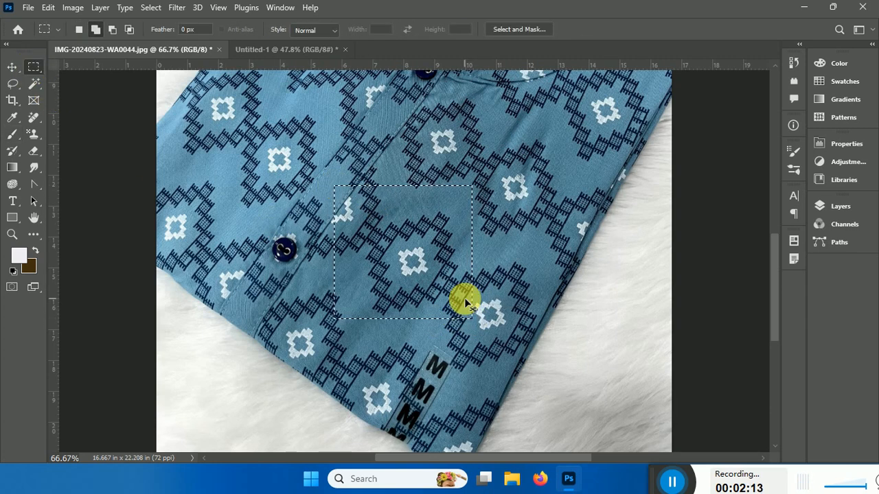
{"action": "left_click", "coordinate": [464, 302]}
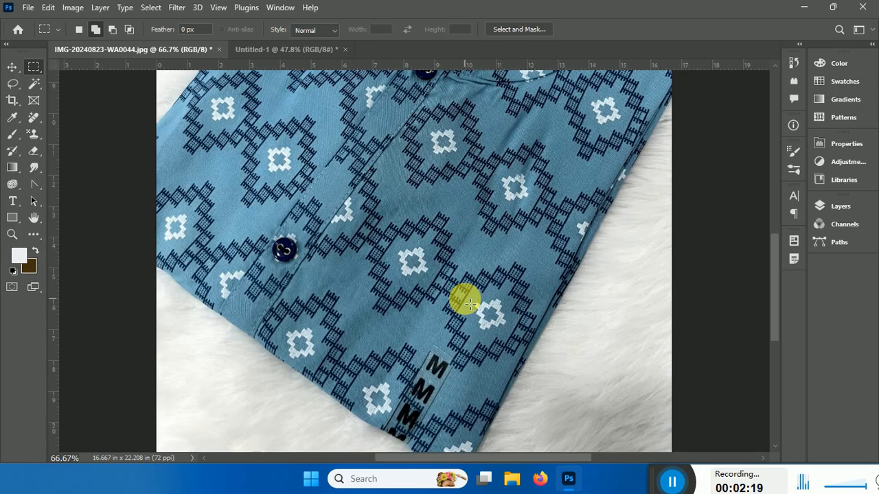
{"action": "key", "text": "ctrl+0"}
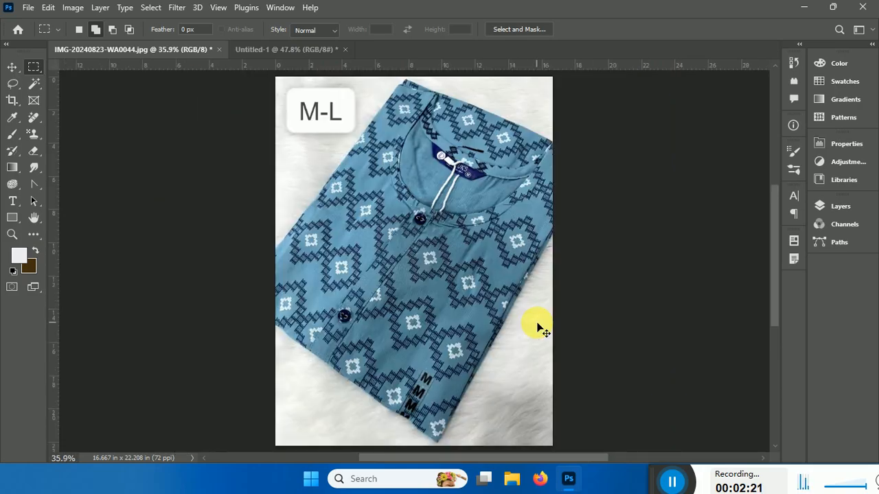
Unlock the shirt photo's Background layer so it becomes an editable layer.
{"action": "left_click", "coordinate": [839, 207]}
{"action": "left_click", "coordinate": [782, 275]}
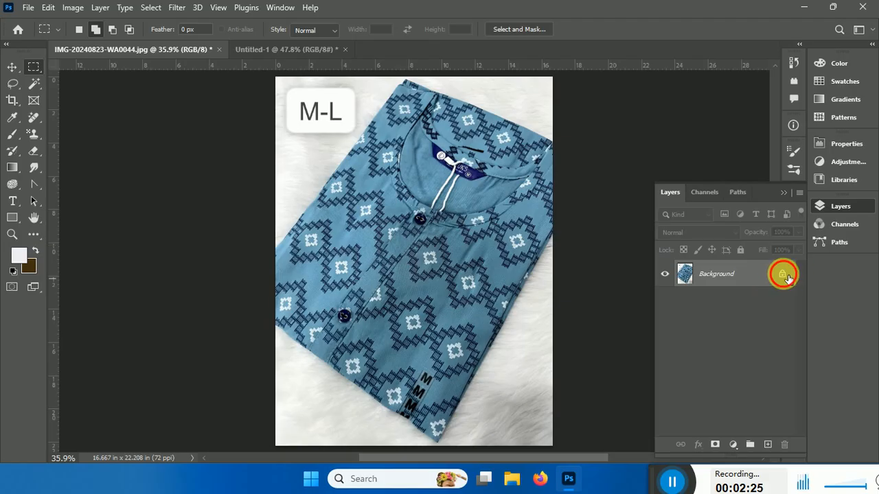
{"action": "double_click", "coordinate": [657, 300]}
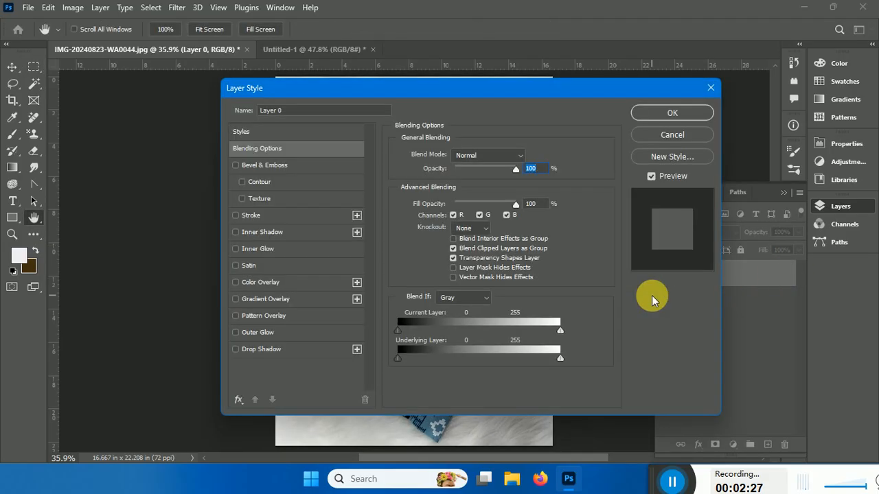
{"action": "key", "text": "Escape"}
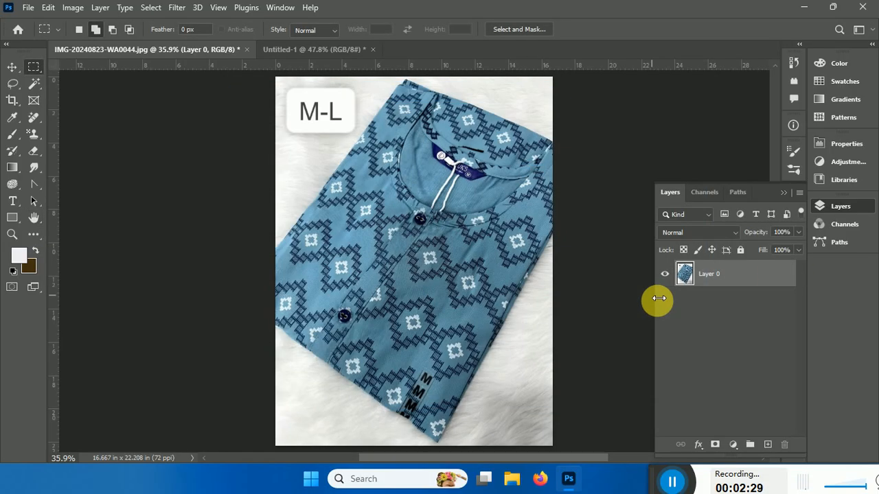
Rotate the shirt photo counter-clockwise by about 32 degrees so the shirt stands upright.
{"action": "key", "text": "ctrl+t"}
{"action": "scroll", "coordinate": [481, 229], "scroll_direction": "up", "scroll_amount": 1}
{"action": "left_click_drag", "start_coordinate": [614, 288], "coordinate": [594, 180]}
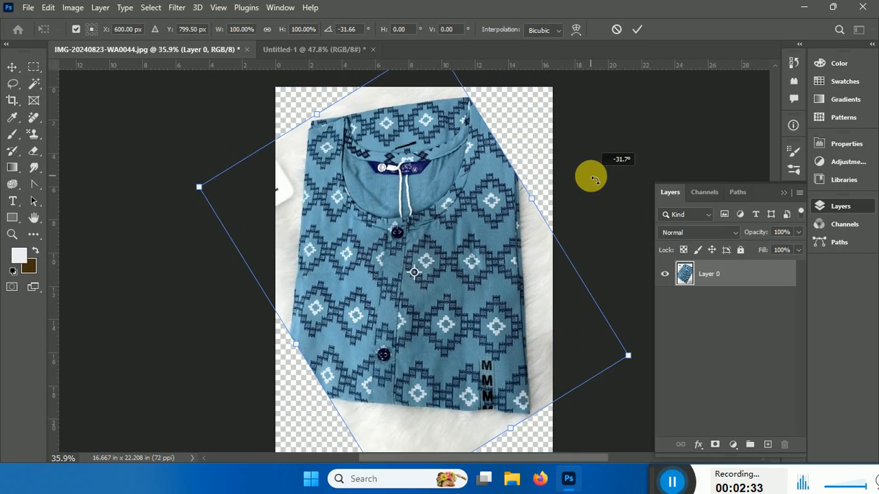
{"action": "key", "text": "Escape"}
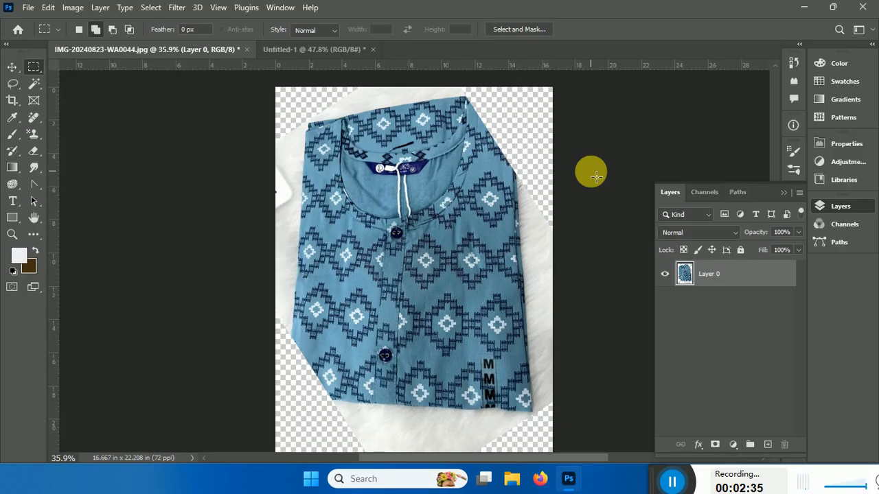
{"action": "scroll", "coordinate": [596, 177], "scroll_direction": "down", "scroll_amount": 1}
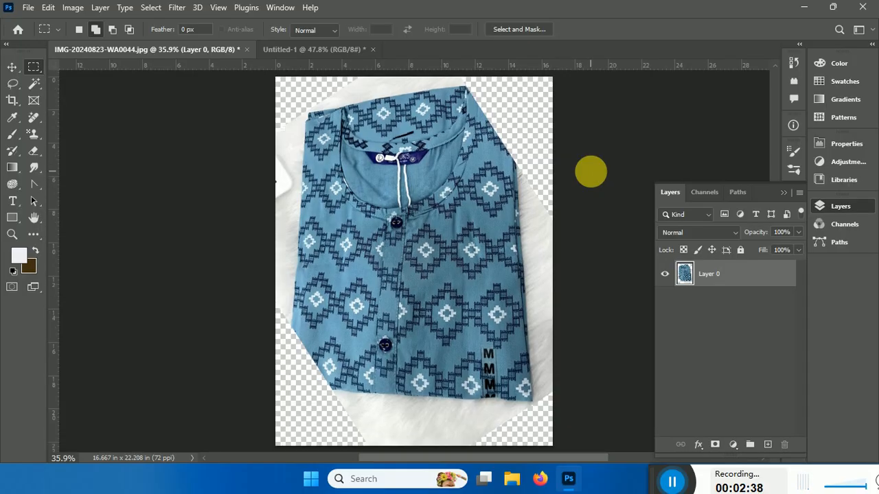
Select one rectangular repeat around the diamond beside the upper placket and copy it into the 3 x 8 inch Untitled-1 document.
{"action": "key", "text": "ctrl+plus"}
{"action": "key", "text": "ctrl+plus"}
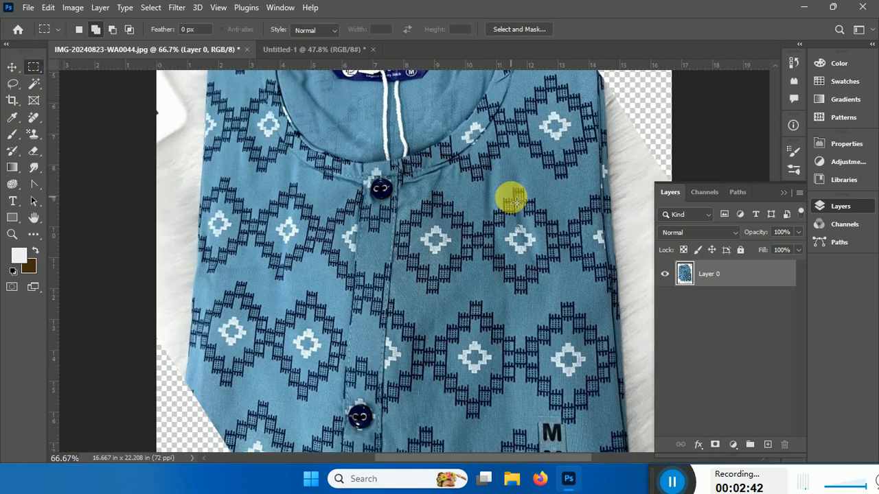
{"action": "left_click_drag", "start_coordinate": [475, 169], "coordinate": [566, 311]}
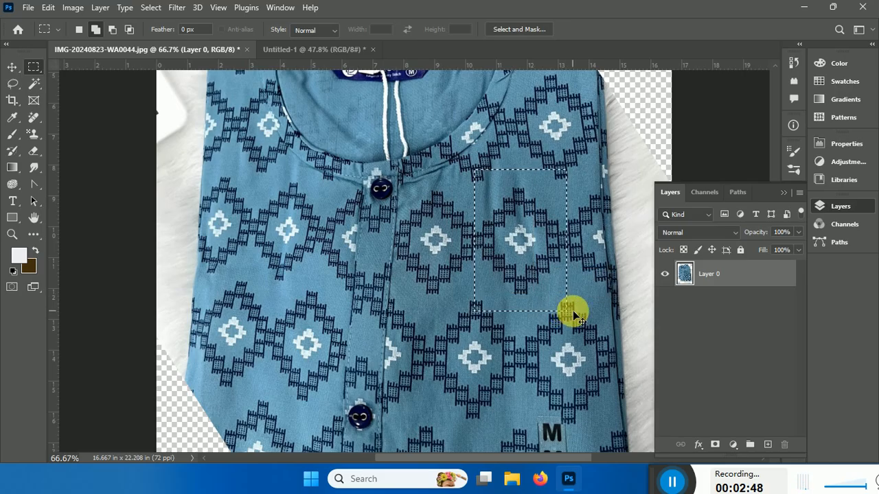
{"action": "left_click", "coordinate": [311, 49]}
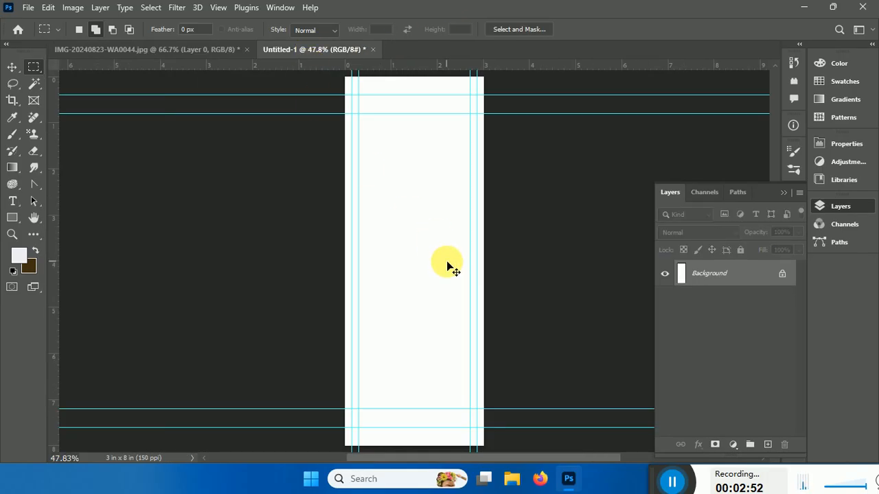
{"action": "key", "text": "ctrl+v"}
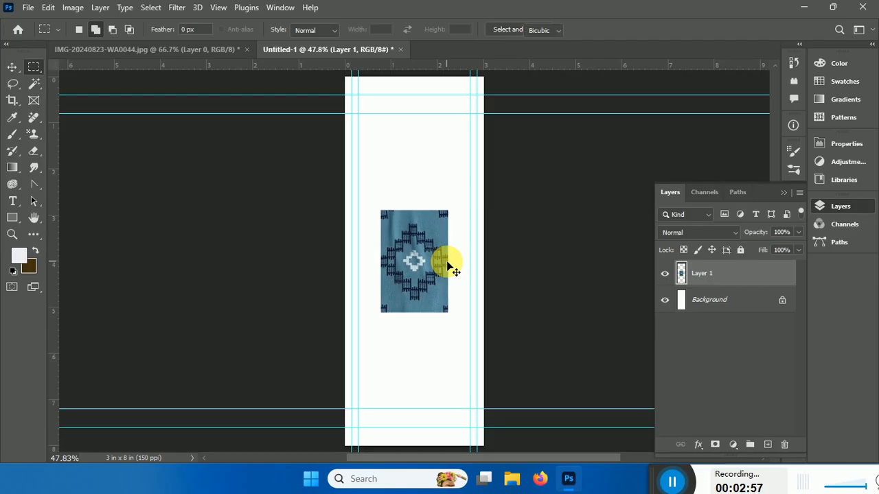
Scale the pasted diamond motif to about 206% and position it to span the full canvas width, roughly centred vertically.
{"action": "key", "text": "ctrl+t"}
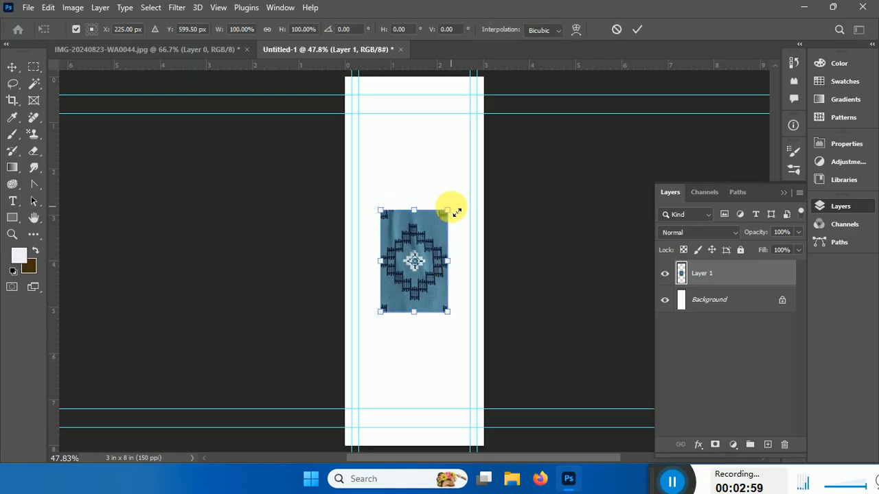
{"action": "left_click_drag", "start_coordinate": [450, 208], "coordinate": [497, 134]}
{"action": "left_click_drag", "start_coordinate": [420, 265], "coordinate": [400, 295]}
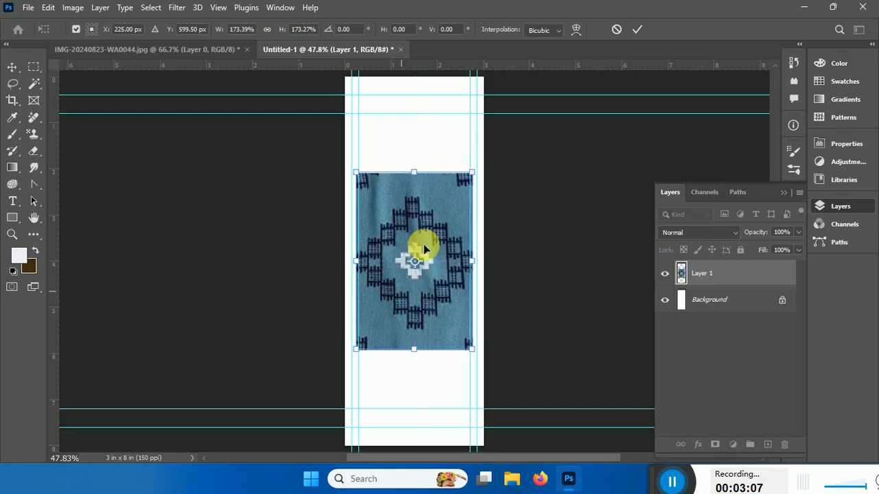
{"action": "left_click_drag", "start_coordinate": [471, 172], "coordinate": [495, 137]}
{"action": "left_click_drag", "start_coordinate": [417, 231], "coordinate": [398, 245]}
{"action": "left_click_drag", "start_coordinate": [484, 155], "coordinate": [477, 161]}
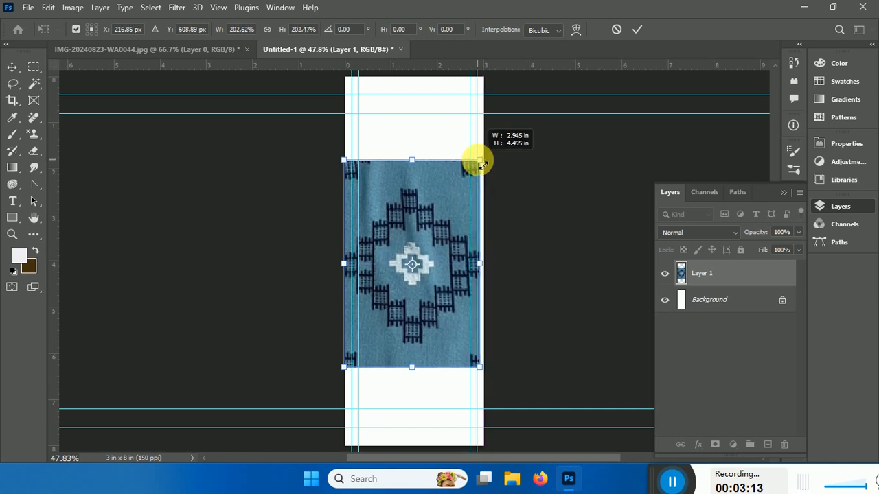
{"action": "mouse_move", "coordinate": [428, 231]}
{"action": "left_mouse_down"}
{"action": "mouse_move", "coordinate": [441, 233]}
{"action": "mouse_move", "coordinate": [434, 231]}
{"action": "left_mouse_up"}
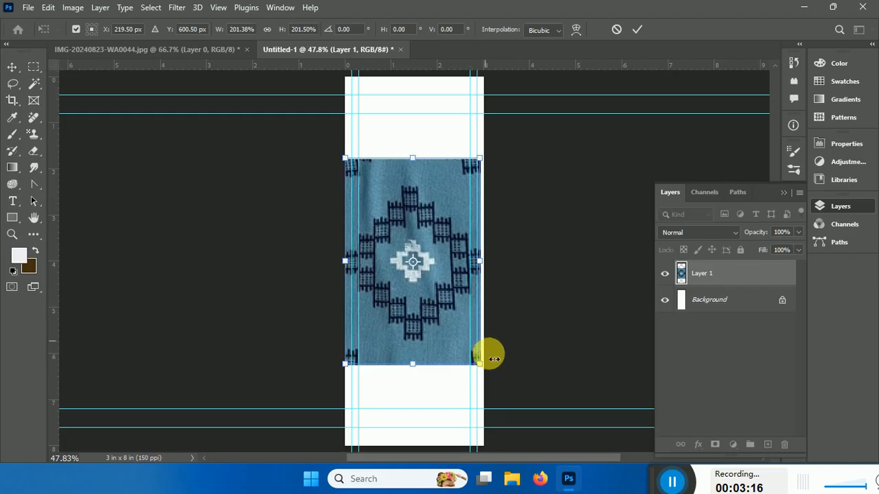
{"action": "left_click_drag", "start_coordinate": [481, 365], "coordinate": [486, 366]}
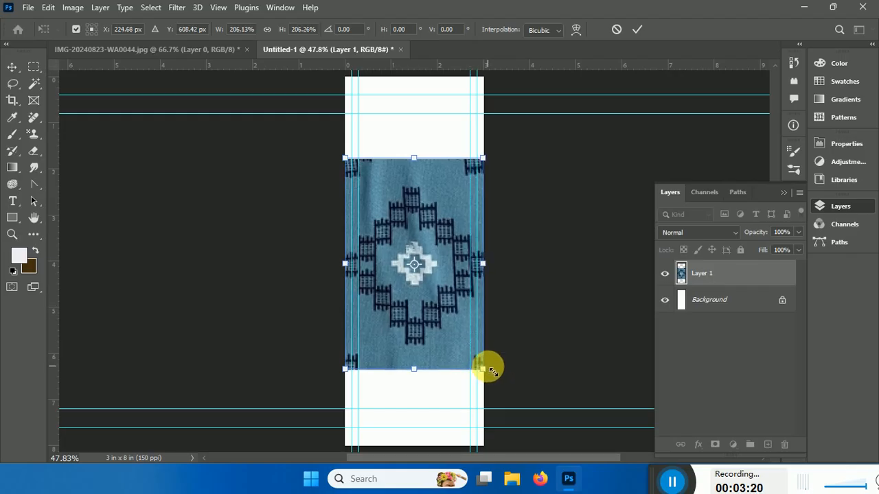
{"action": "key", "text": "Return"}
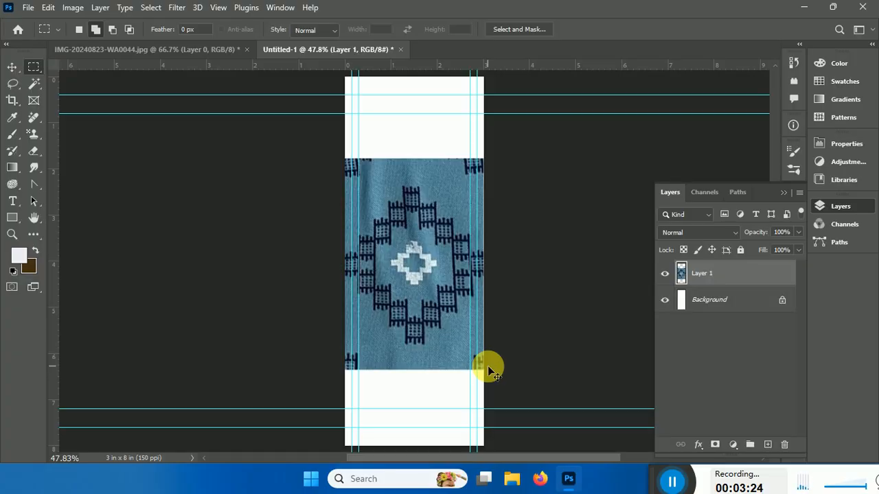
Add a new empty layer above the pasted diamond motif for tracing.
{"action": "key", "text": "ctrl+plus"}
{"action": "key", "text": "ctrl+plus"}
{"action": "key", "text": "ctrl+plus"}
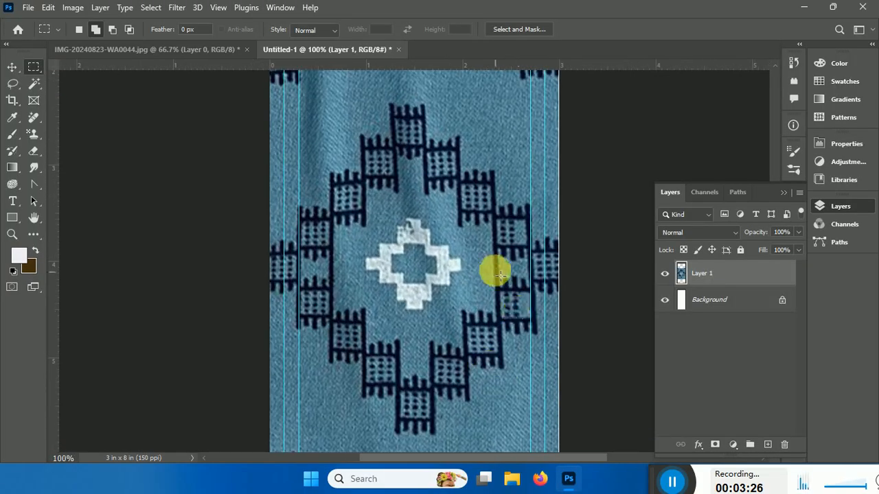
{"action": "scroll", "coordinate": [500, 274], "scroll_direction": "up", "scroll_amount": 3}
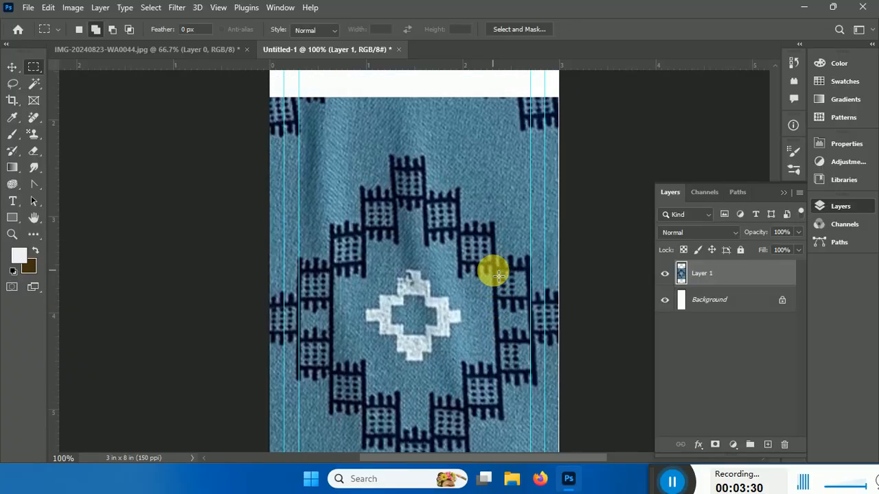
{"action": "left_click", "coordinate": [774, 446]}
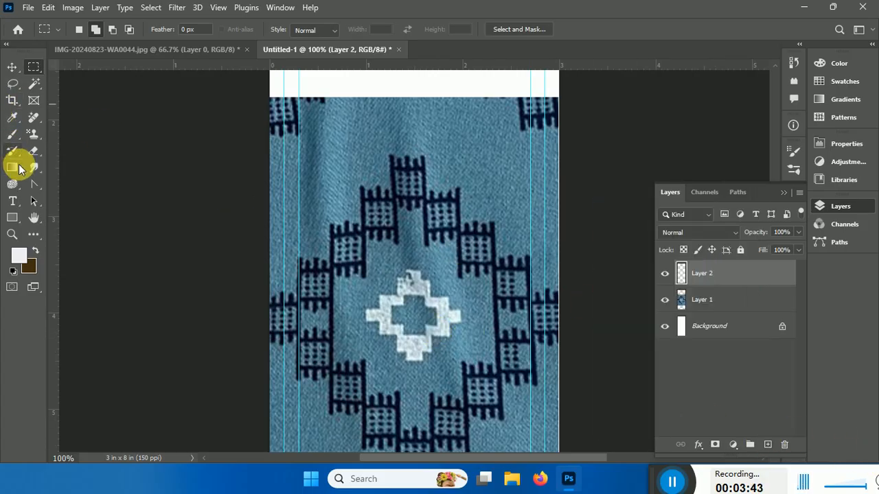
Choose the hard round brush tip and reduce it to 6 px, trying two strokes on the new layer and undoing them.
{"action": "key", "text": "b"}
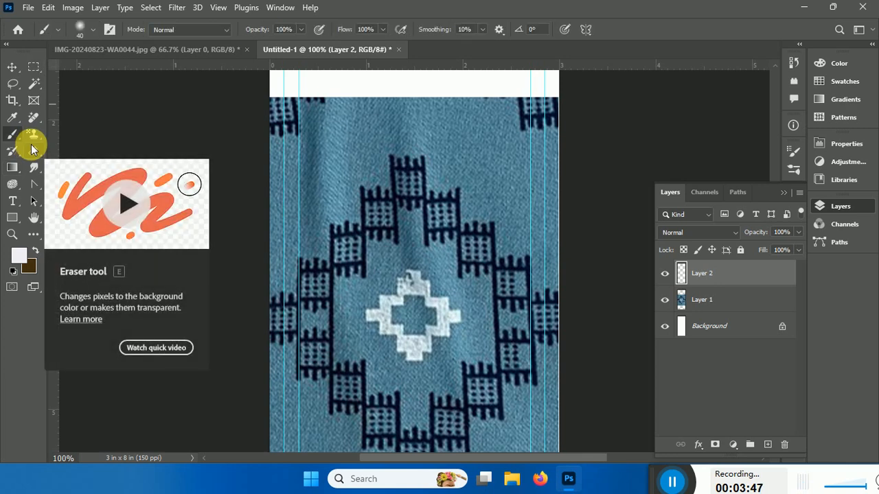
{"action": "key", "text": "F5"}
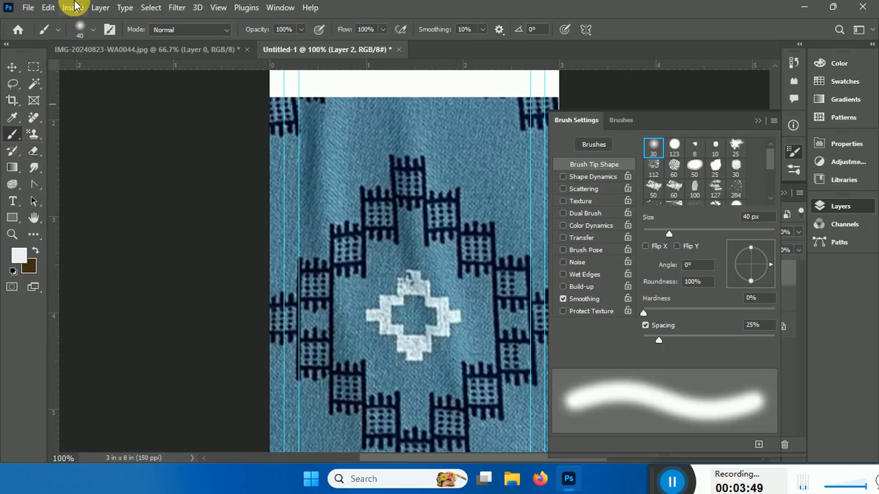
{"action": "left_click", "coordinate": [675, 144]}
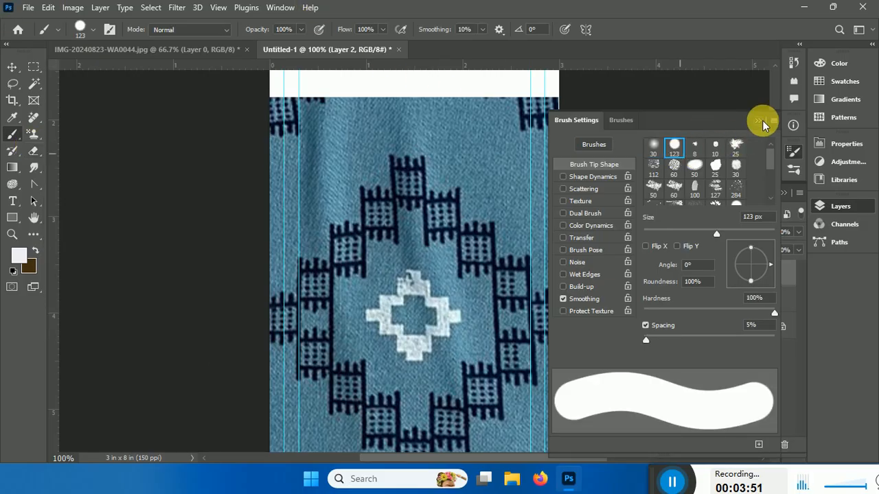
{"action": "left_click", "coordinate": [757, 121]}
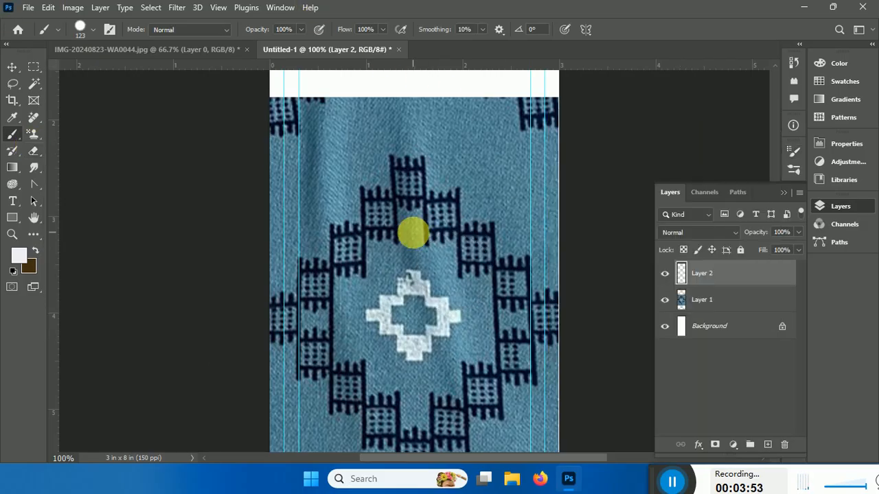
{"action": "key", "text": "bracketleft"}
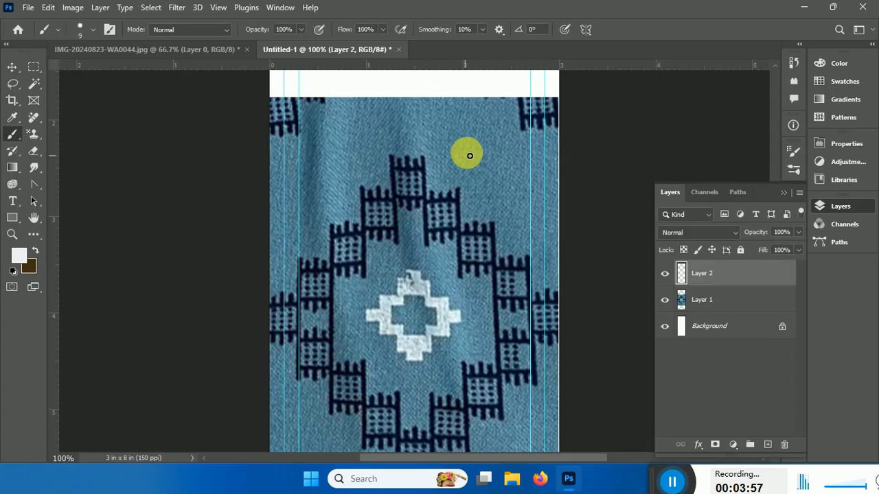
{"action": "left_click_drag", "start_coordinate": [466, 152], "coordinate": [471, 212]}
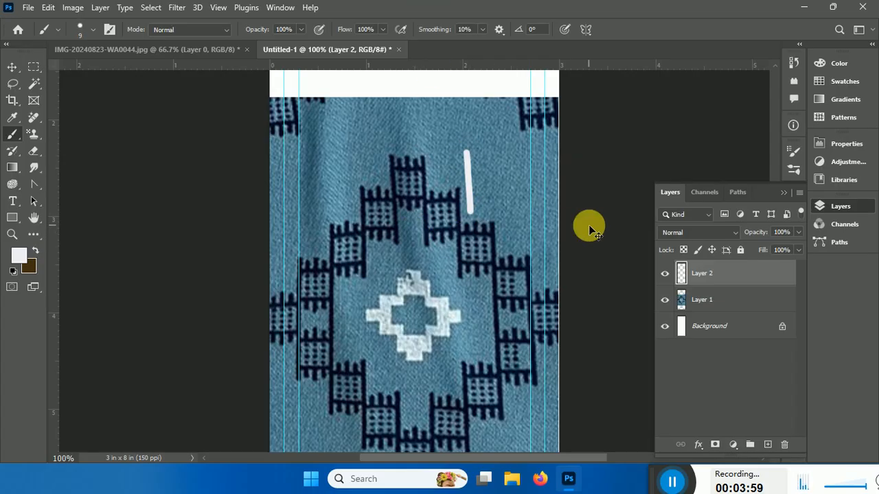
{"action": "key", "text": "ctrl+z"}
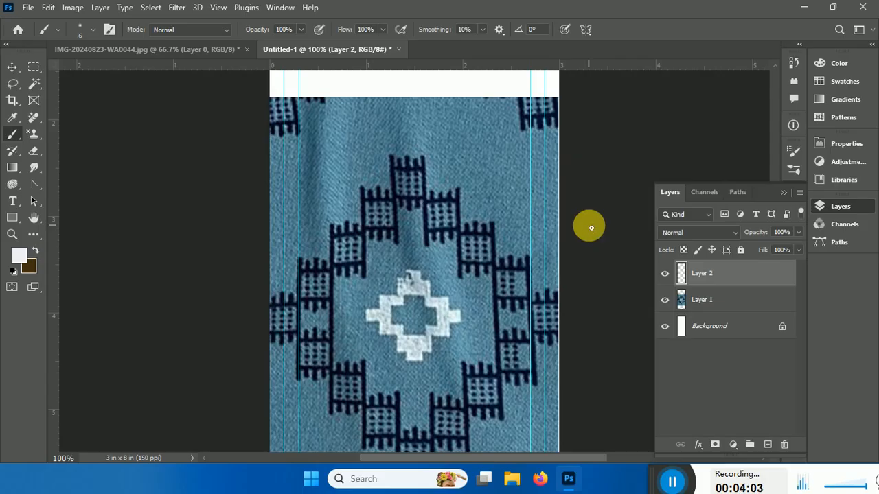
{"action": "left_click_drag", "start_coordinate": [493, 157], "coordinate": [493, 245]}
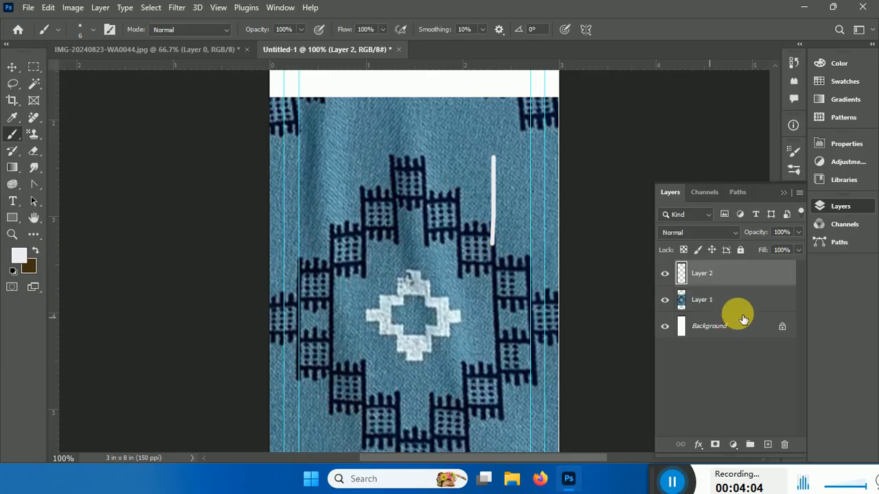
{"action": "key", "text": "ctrl+z"}
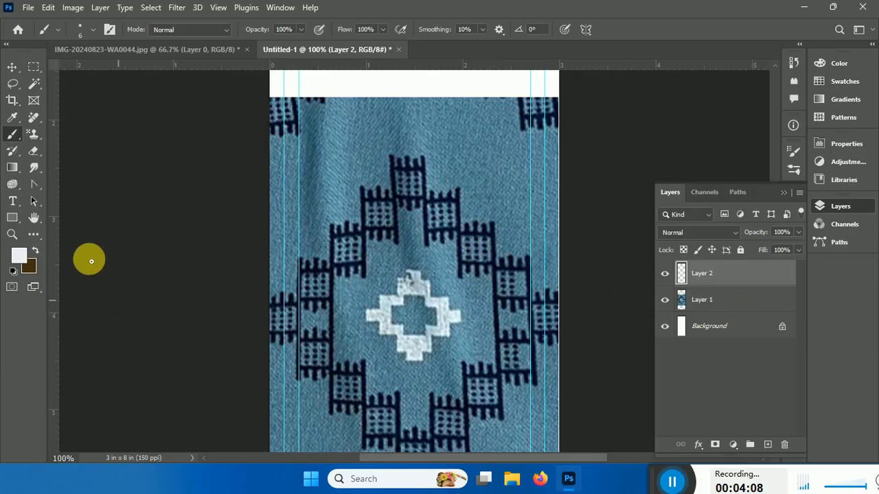
Set the foreground colour to the dark navy #010d22 sampled from the motif's outline.
{"action": "left_click", "coordinate": [18, 256]}
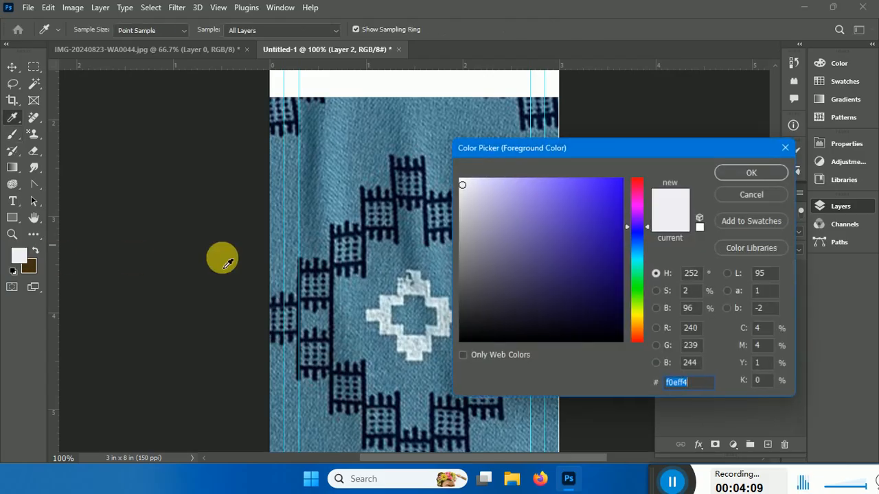
{"action": "left_click", "coordinate": [404, 243]}
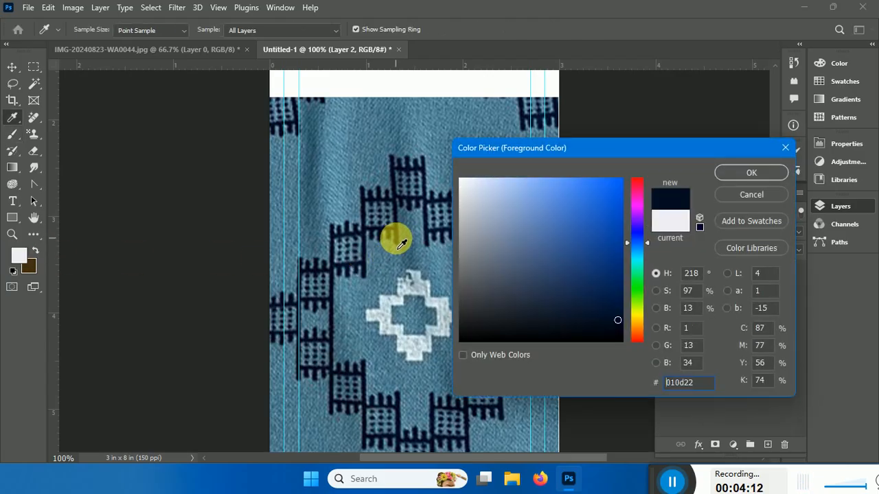
{"action": "left_click", "coordinate": [731, 172]}
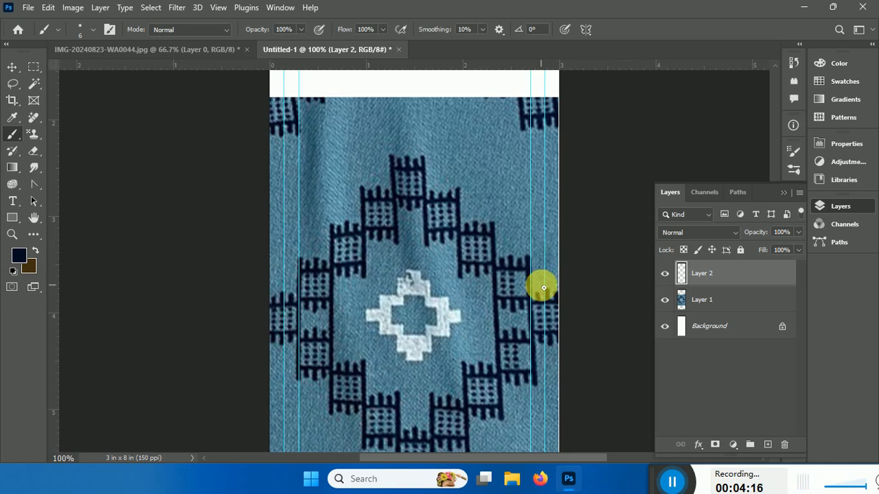
Trace the uprights, crossbars and short teeth of the block just right of the diamond's apex with straight navy strokes.
{"action": "key", "text": "ctrl+plus"}
{"action": "scroll", "coordinate": [453, 275], "scroll_direction": "up", "scroll_amount": 3}
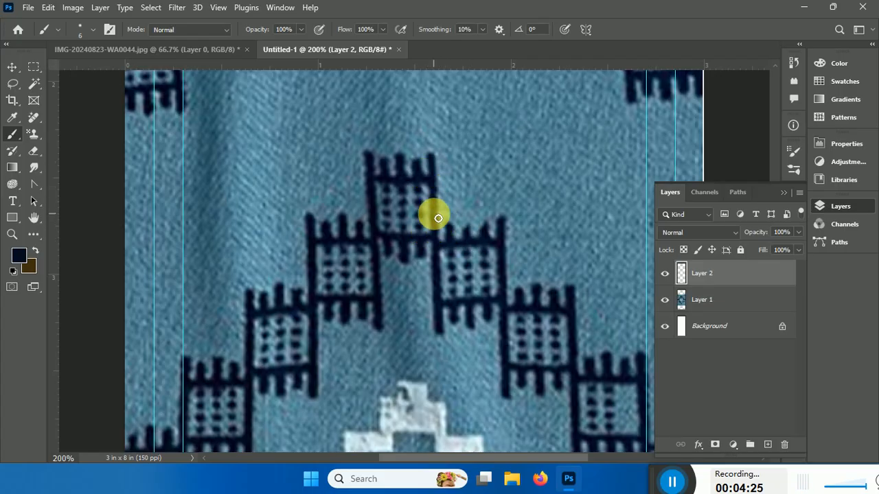
{"action": "left_click", "coordinate": [439, 332], "text": "shift"}
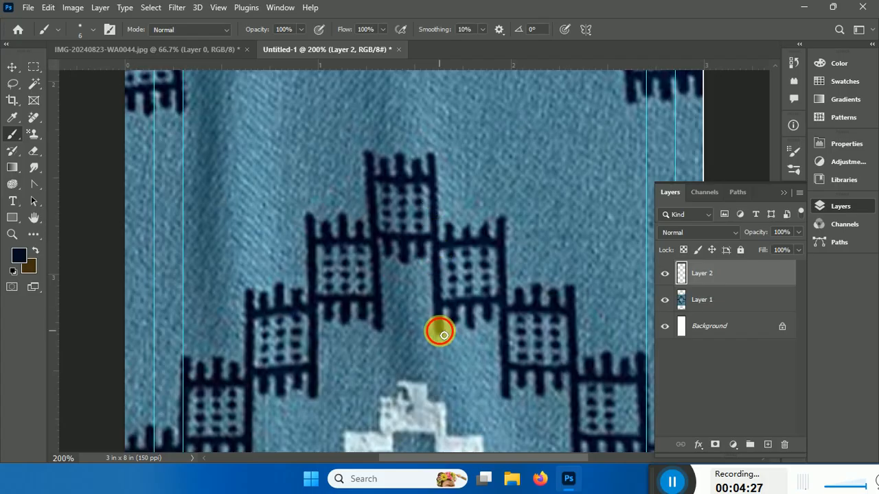
{"action": "left_click", "coordinate": [506, 222]}
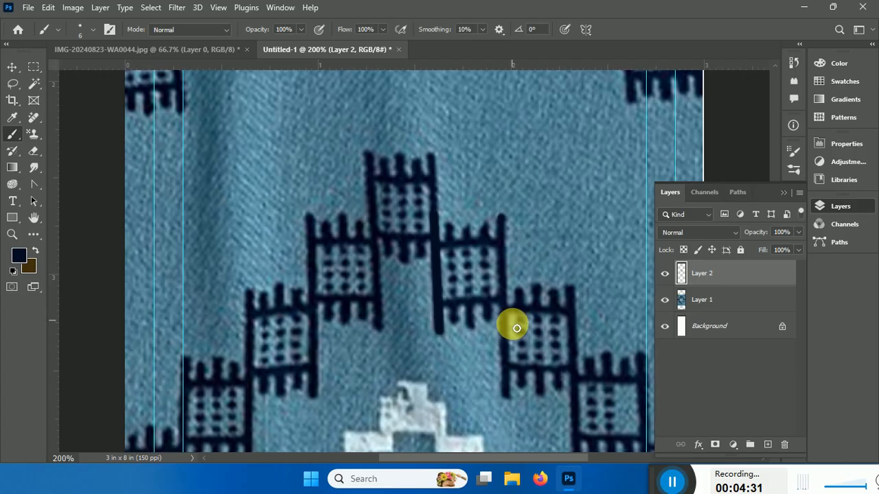
{"action": "left_click", "coordinate": [507, 334], "text": "shift"}
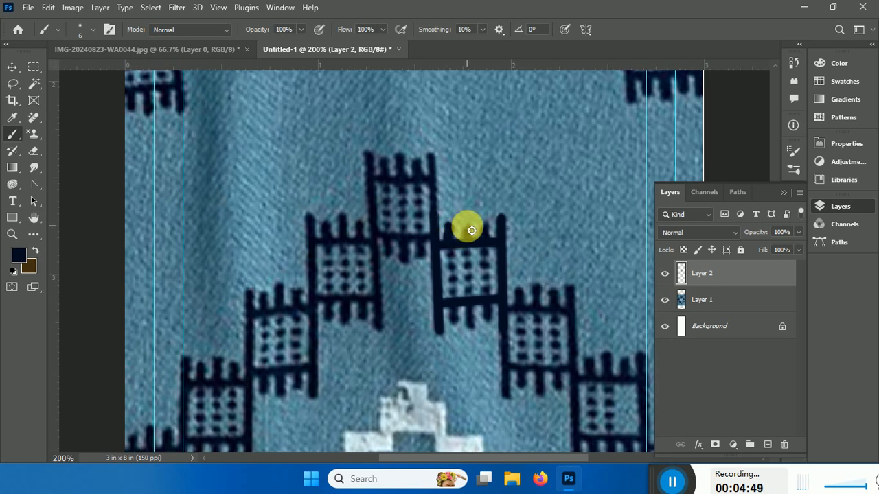
{"action": "left_click_drag", "start_coordinate": [486, 227], "coordinate": [486, 241]}
{"action": "mouse_move", "coordinate": [488, 300]}
{"action": "left_mouse_down"}
{"action": "mouse_move", "coordinate": [489, 317]}
{"action": "mouse_move", "coordinate": [470, 306]}
{"action": "mouse_move", "coordinate": [471, 323]}
{"action": "mouse_move", "coordinate": [454, 309]}
{"action": "mouse_move", "coordinate": [453, 321]}
{"action": "left_mouse_up"}
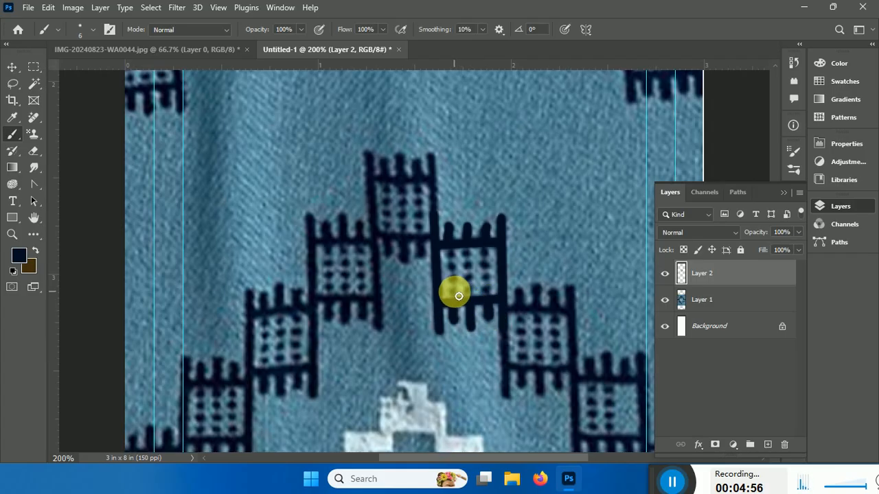
Paint three columns of four dots inside the traced block and check the tracing with the photo layer temporarily hidden.
{"action": "left_click", "coordinate": [453, 279]}
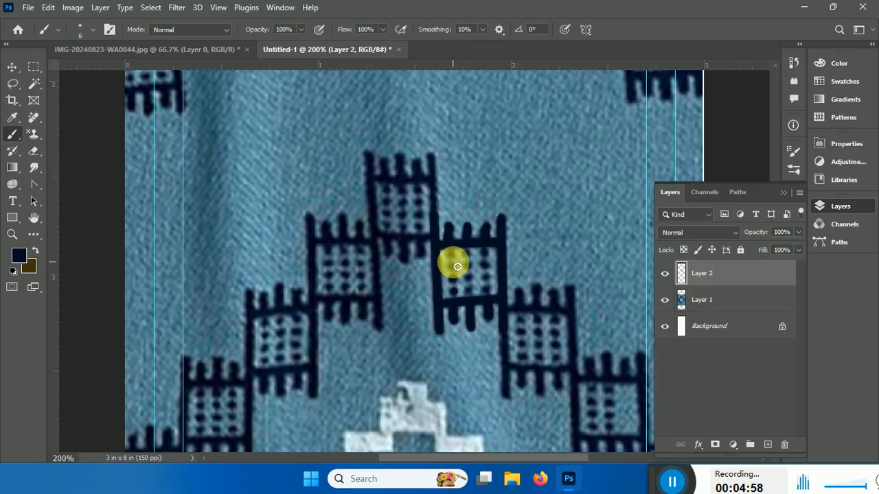
{"action": "left_click", "coordinate": [453, 262]}
{"action": "left_click", "coordinate": [453, 252]}
{"action": "left_click", "coordinate": [468, 253]}
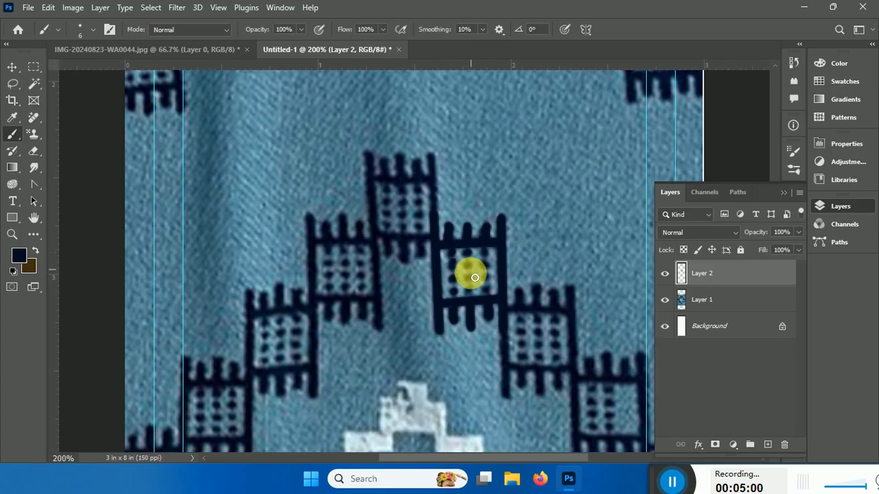
{"action": "left_click", "coordinate": [467, 261]}
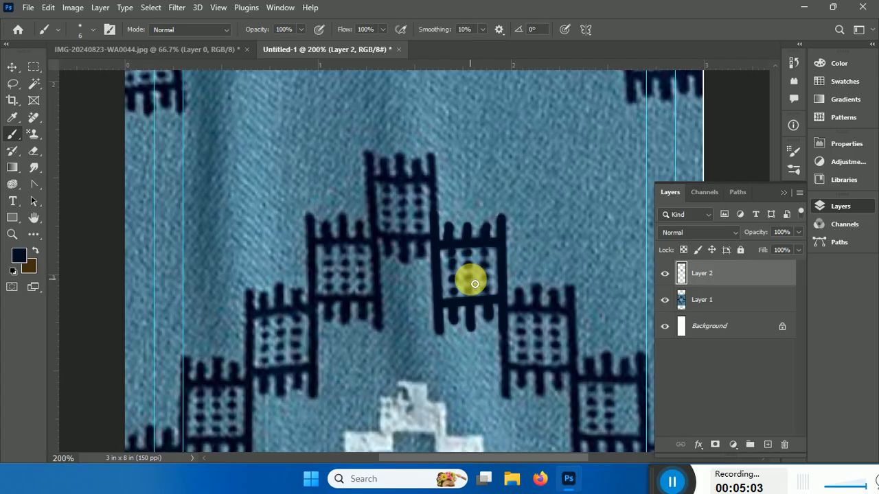
{"action": "left_click", "coordinate": [470, 289]}
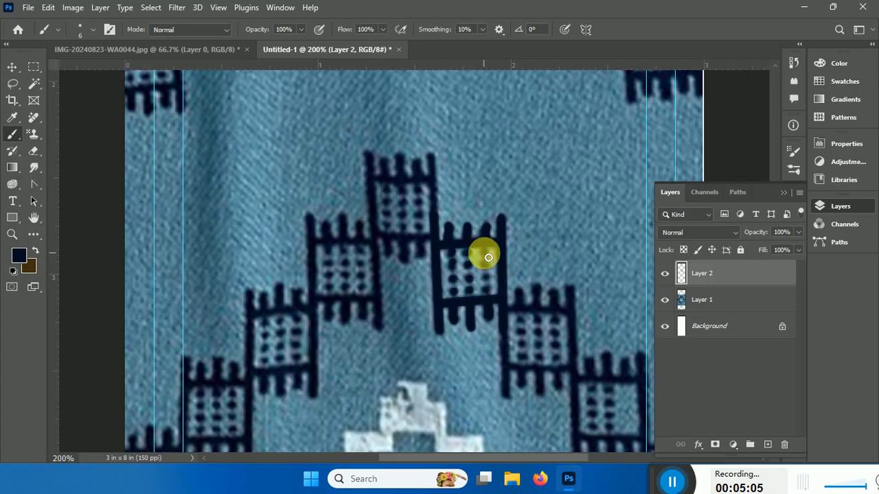
{"action": "left_click", "coordinate": [484, 265]}
{"action": "left_click", "coordinate": [485, 277]}
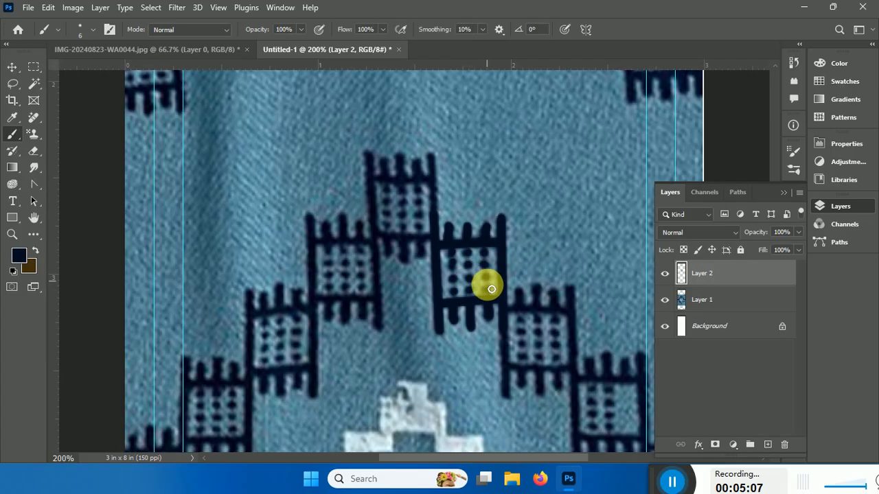
{"action": "left_click", "coordinate": [664, 299]}
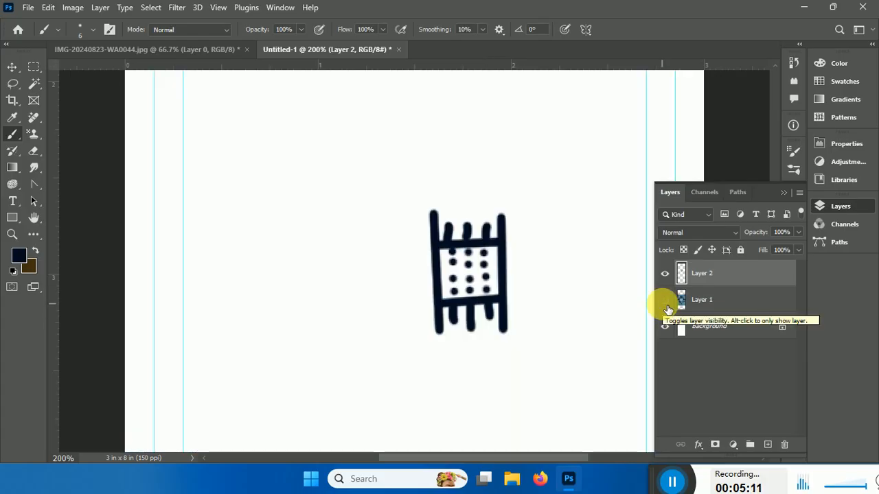
{"action": "left_click", "coordinate": [665, 300]}
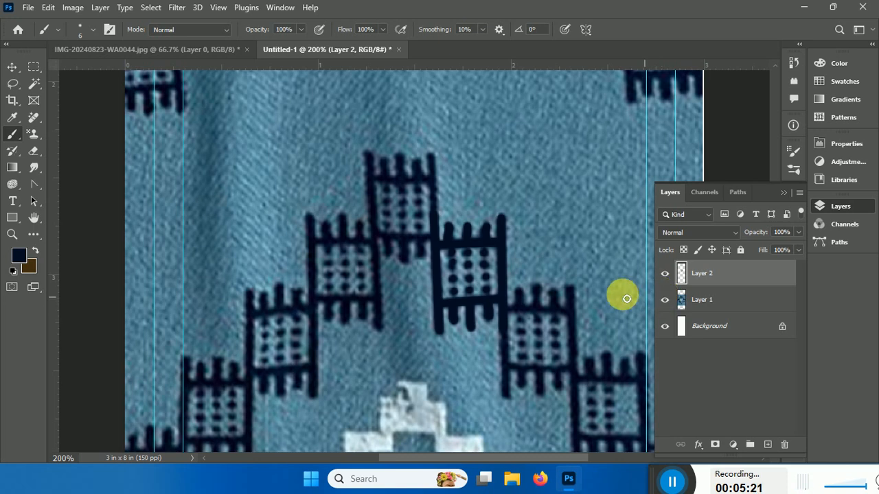
Duplicate the traced block and place the copy over the next block down the diamond's upper-right side.
{"action": "left_click", "coordinate": [12, 67]}
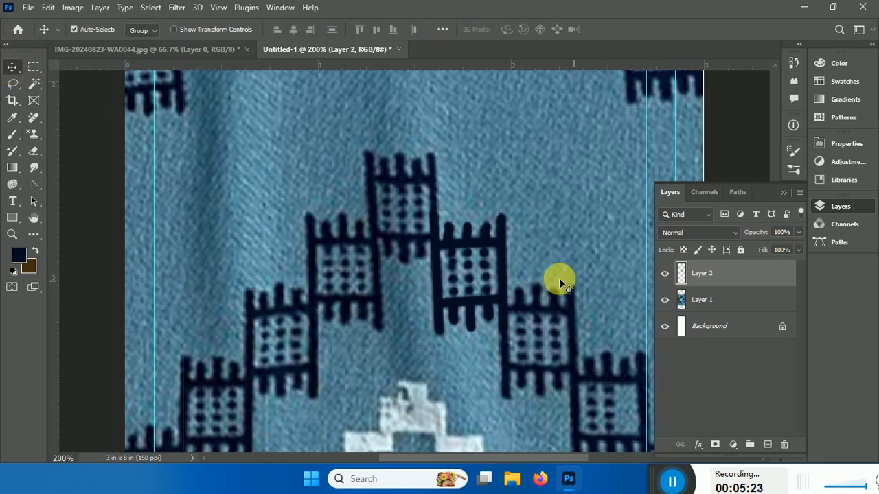
{"action": "scroll", "coordinate": [500, 281], "scroll_direction": "down", "scroll_amount": 1}
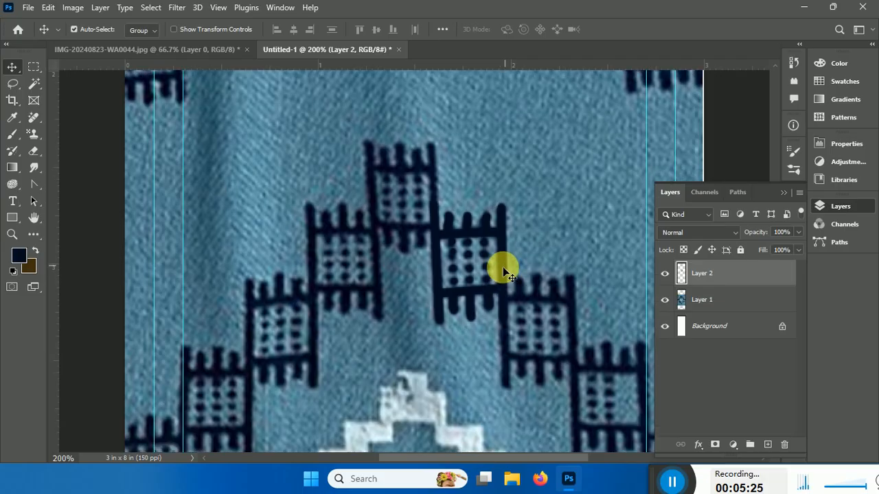
{"action": "left_click_drag", "start_coordinate": [503, 271], "coordinate": [569, 337]}
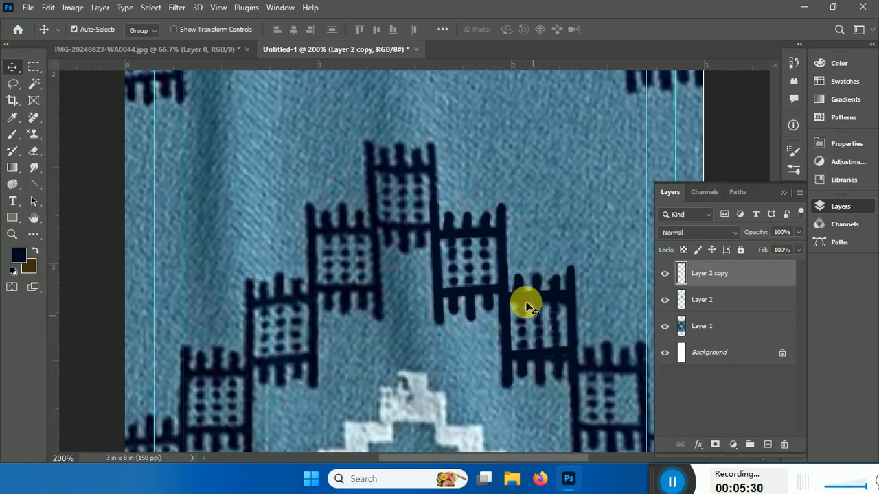
Reduce the opacity of the photo motif on Layer 1 to 50%.
{"action": "left_click", "coordinate": [721, 327]}
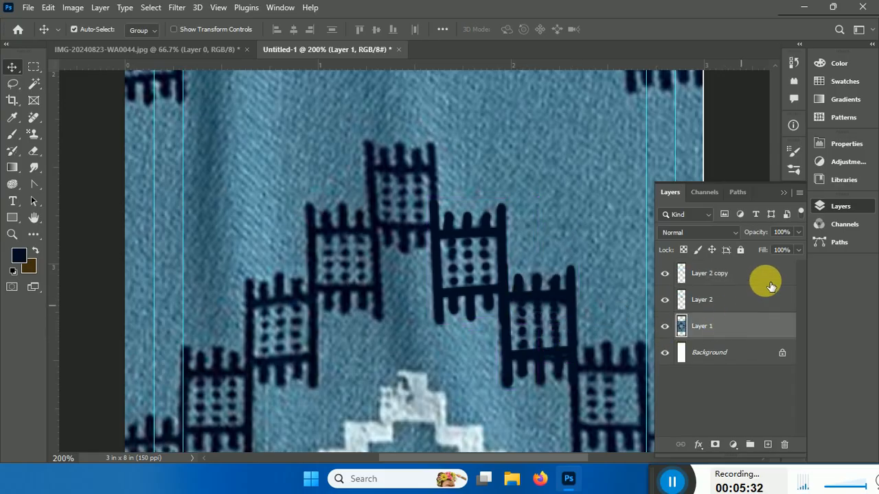
{"action": "type", "text": "50"}
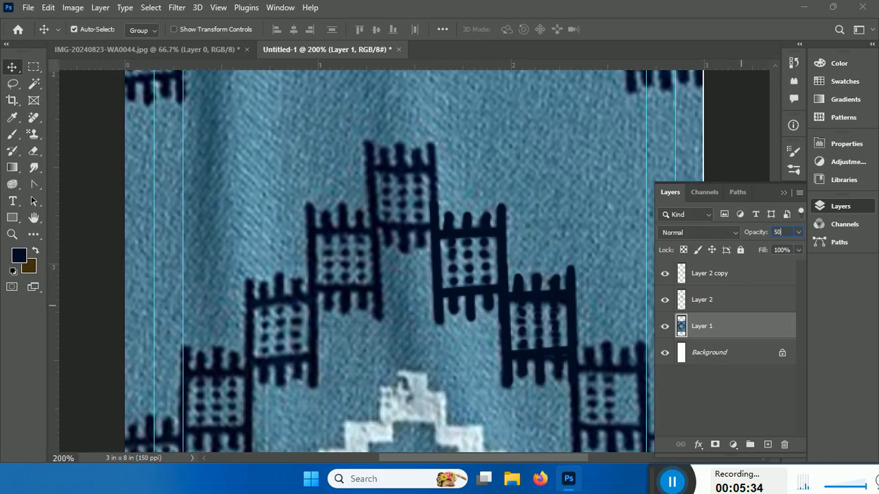
{"action": "key", "text": "Return"}
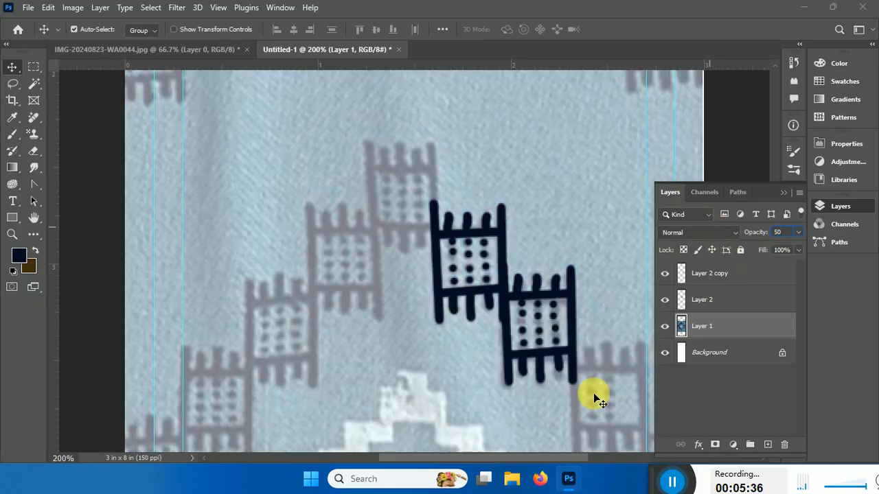
Nudge the copied block horizontally to line it up with the first traced block and the faded motif.
{"action": "left_click", "coordinate": [511, 380]}
{"action": "key", "text": "Left"}
{"action": "key", "text": "Left"}
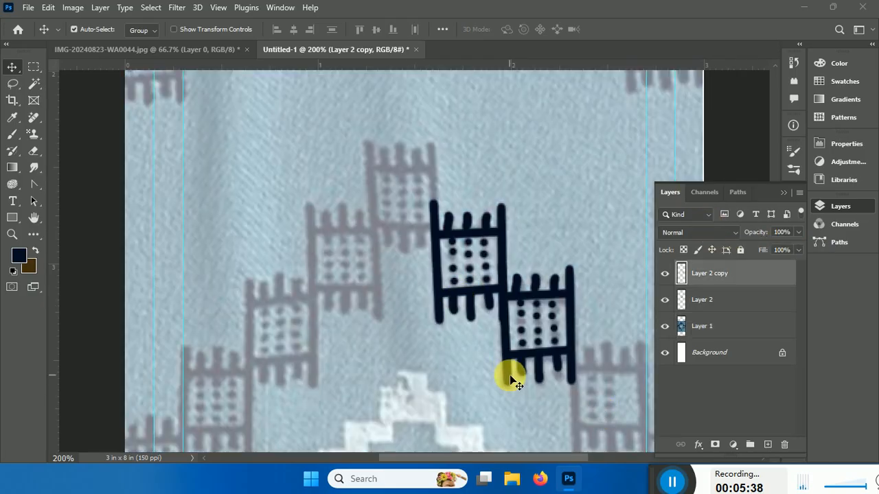
{"action": "key", "text": "Right"}
{"action": "key", "text": "Right"}
{"action": "left_click", "coordinate": [787, 195]}
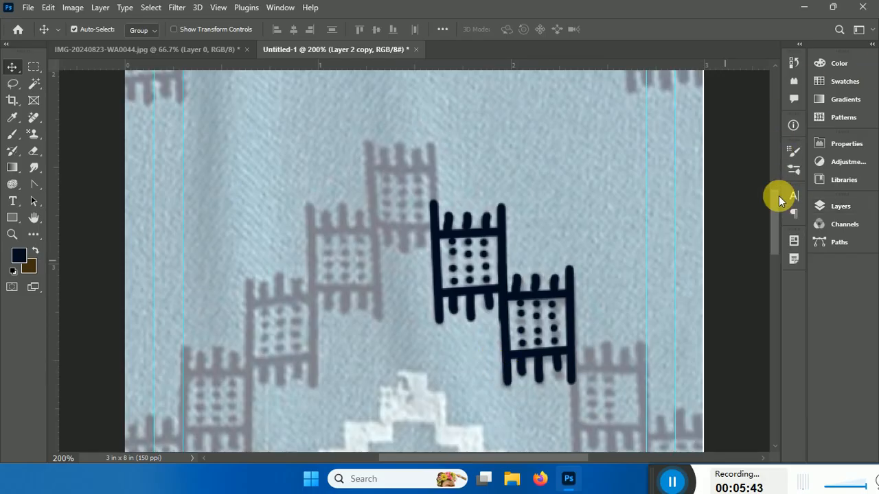
Duplicate the second traced block onto the third block down the diamond's upper-right side.
{"action": "key", "text": "ctrl+minus"}
{"action": "key", "text": "ctrl+minus"}
{"action": "key", "text": "ctrl+plus"}
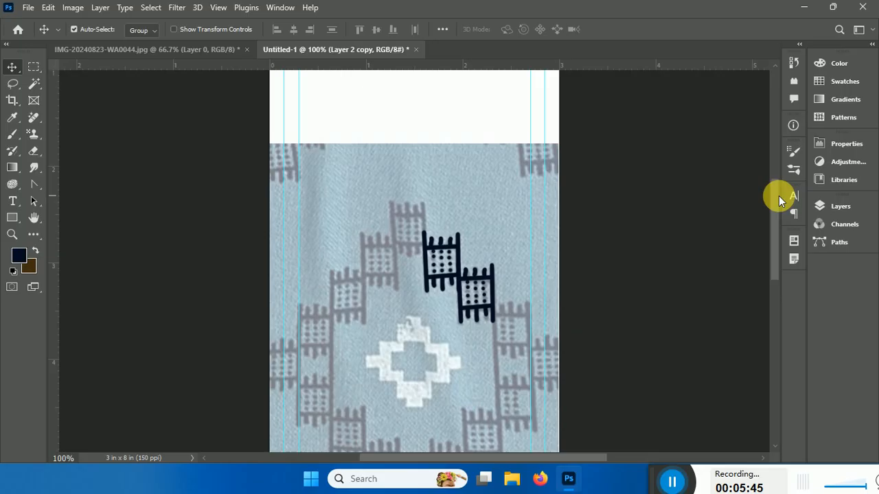
{"action": "scroll", "coordinate": [553, 308], "scroll_direction": "down", "scroll_amount": 1}
{"action": "key", "text": "ctrl+plus"}
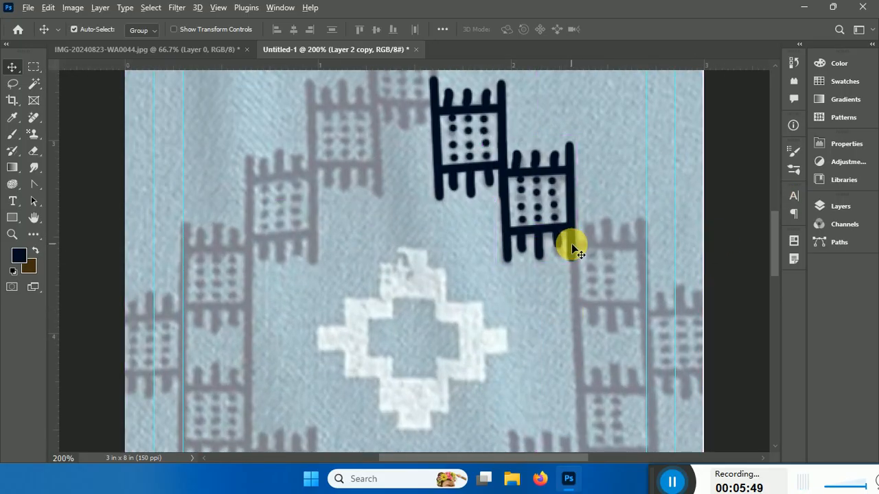
{"action": "left_click_drag", "start_coordinate": [572, 248], "coordinate": [643, 311]}
{"action": "scroll", "coordinate": [655, 327], "scroll_direction": "down", "scroll_amount": 2}
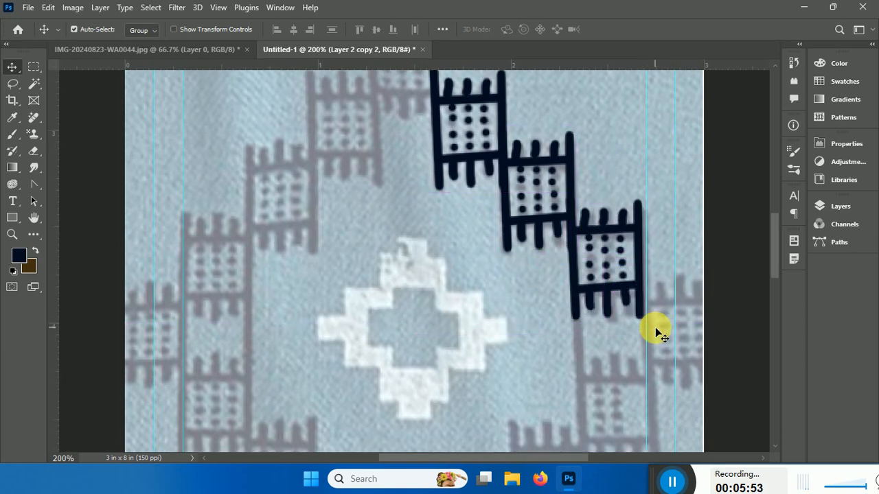
Duplicate the third block onto the one at the canvas's right edge and nudge the copy left to meet its neighbour.
{"action": "scroll", "coordinate": [655, 326], "scroll_direction": "down", "scroll_amount": 2}
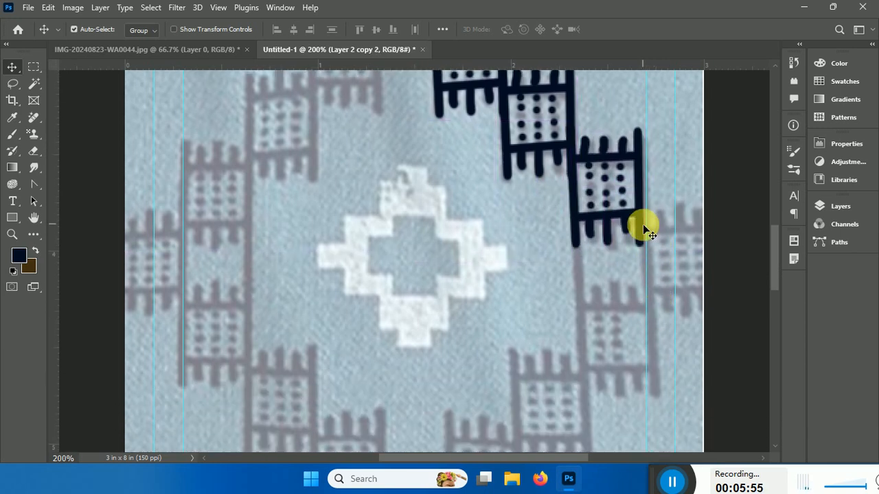
{"action": "left_click_drag", "start_coordinate": [640, 230], "coordinate": [710, 299]}
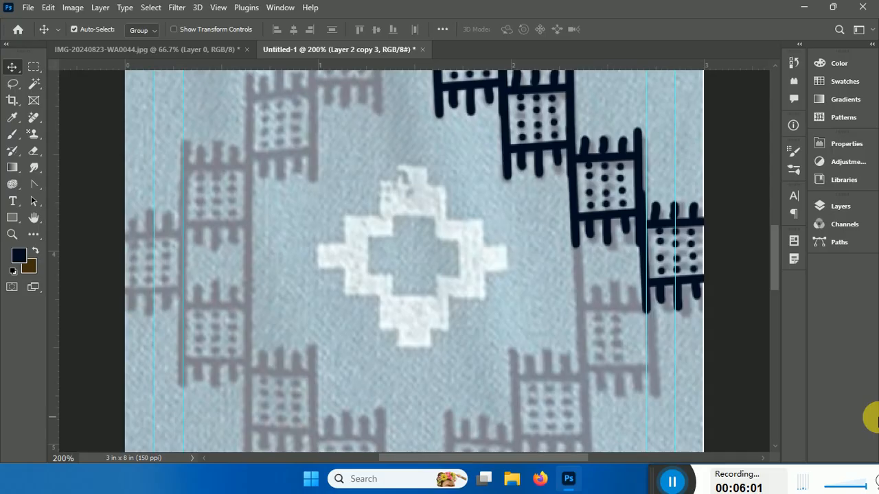
{"action": "key", "text": "Left"}
{"action": "key", "text": "Left"}
{"action": "key", "text": "Left"}
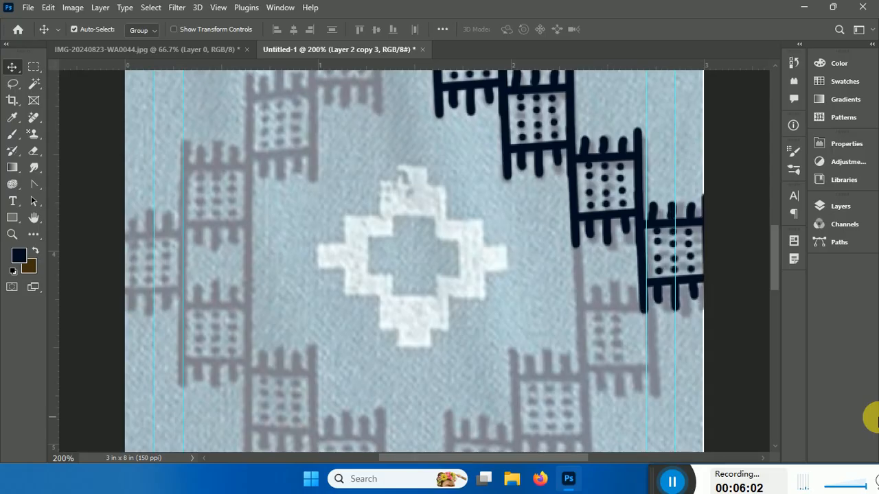
Duplicate a traced block onto the apex of the diamond and nudge the copy right to join the block beside it.
{"action": "key", "text": "ctrl+0"}
{"action": "key", "text": "ctrl+plus"}
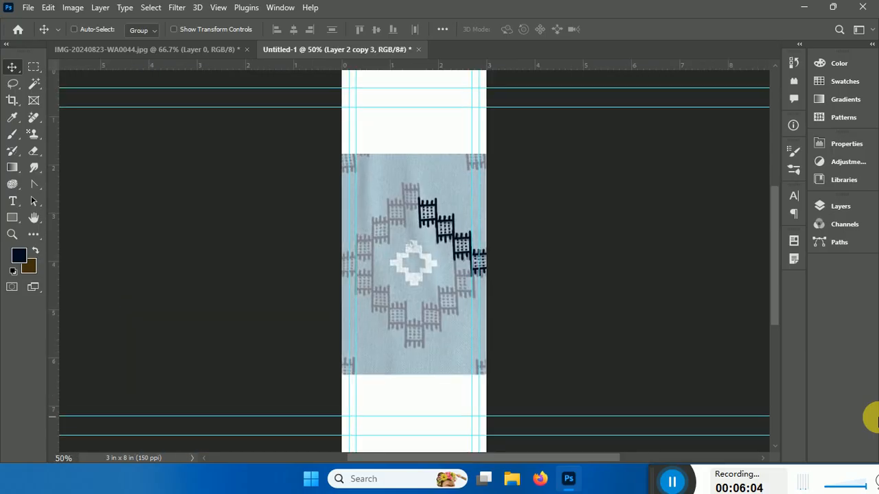
{"action": "key", "text": "ctrl+plus"}
{"action": "key", "text": "ctrl+plus"}
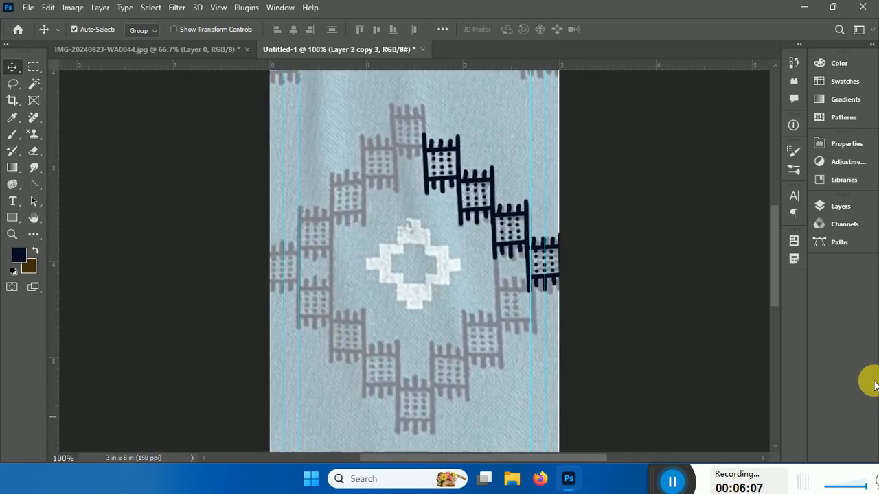
{"action": "left_click", "coordinate": [458, 165]}
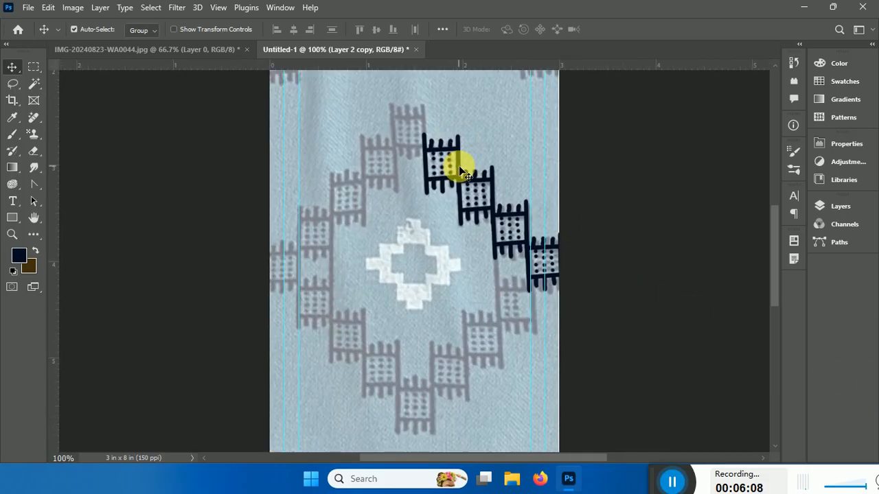
{"action": "left_click_drag", "start_coordinate": [458, 165], "coordinate": [423, 136]}
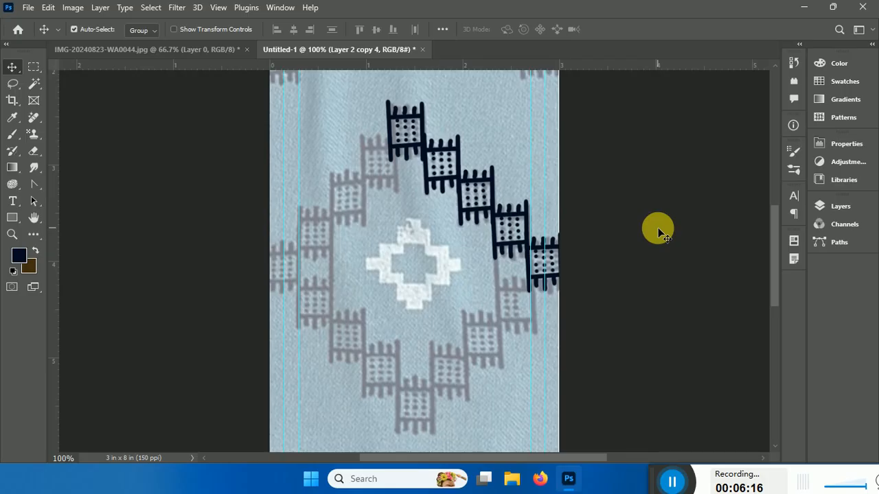
{"action": "key", "text": "Right"}
{"action": "key", "text": "Right"}
{"action": "key", "text": "Right"}
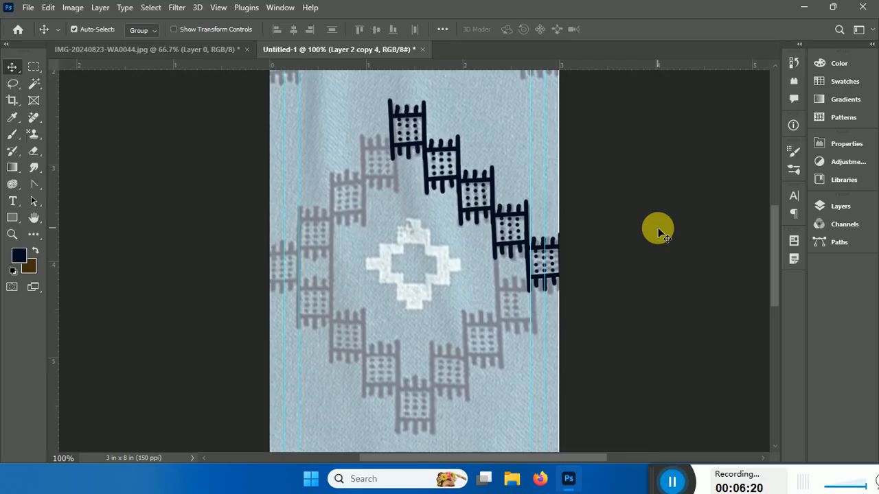
Duplicate Layer 2, which holds the original traced block.
{"action": "left_click", "coordinate": [844, 207]}
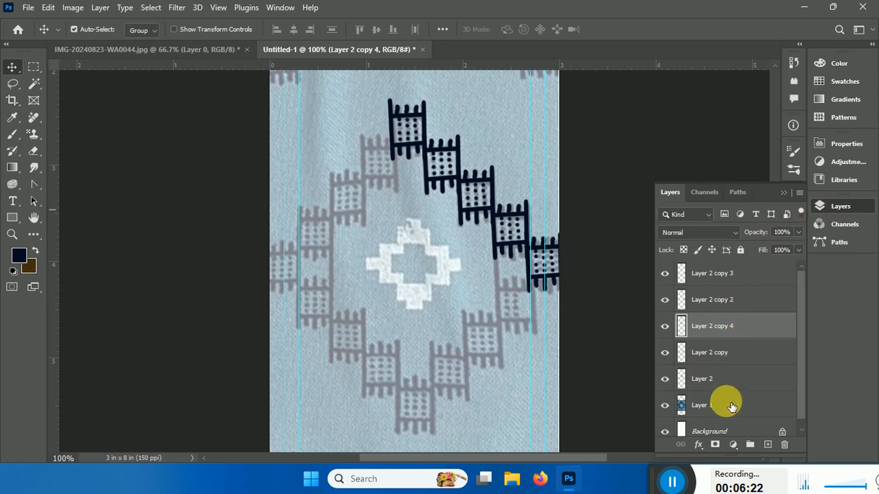
{"action": "scroll", "coordinate": [726, 400], "scroll_direction": "down", "scroll_amount": 1}
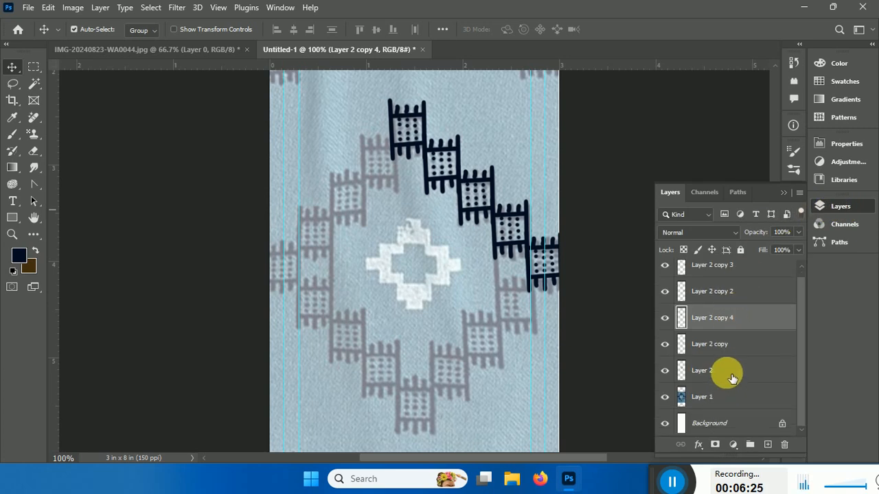
{"action": "left_click", "coordinate": [728, 374]}
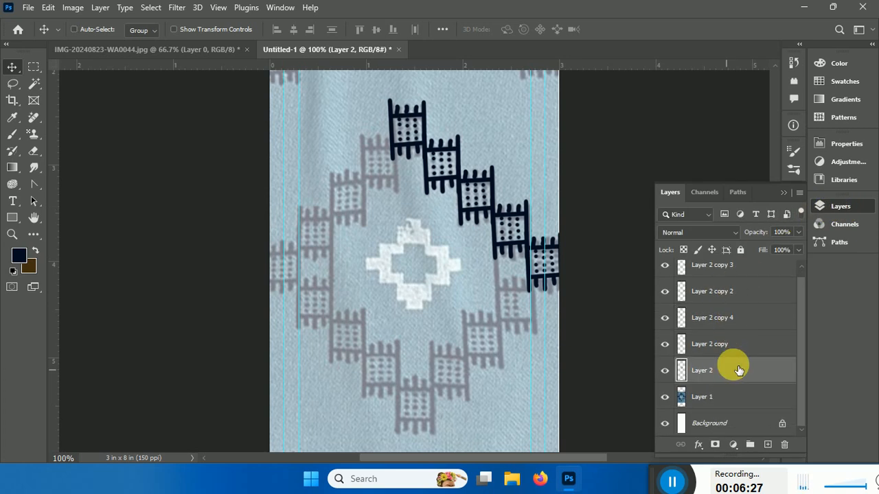
{"action": "key", "text": "ctrl+j"}
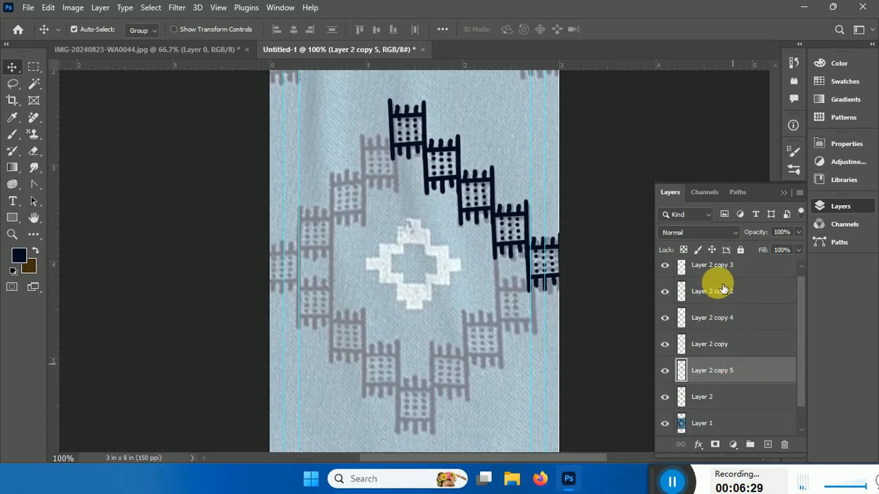
Merge all the Layer 2 copies into one layer and hide the original Layer 2.
{"action": "left_click", "coordinate": [723, 273], "text": "shift"}
{"action": "key", "text": "ctrl+e"}
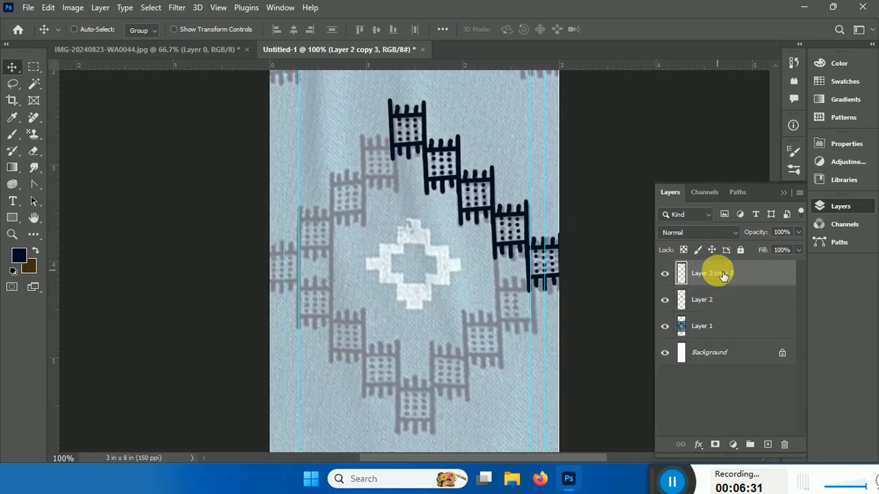
{"action": "left_click", "coordinate": [664, 302]}
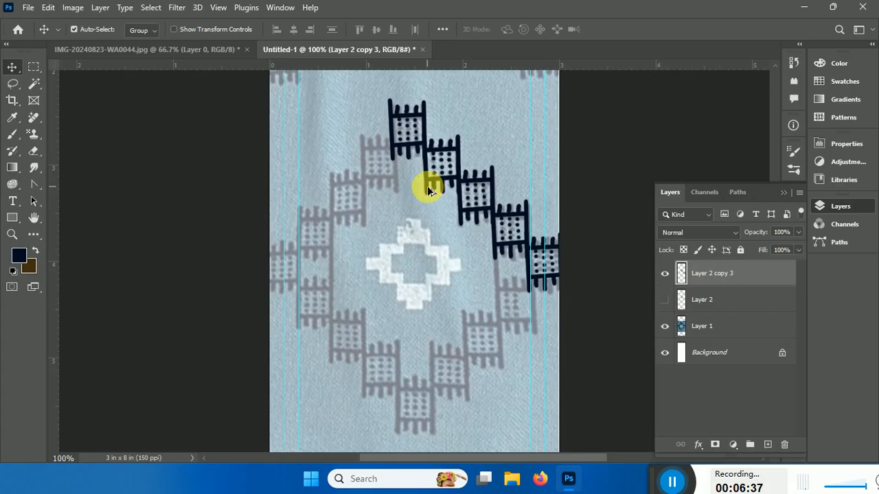
Duplicate the merged row of blocks onto the diamond's lower-left side and nudge the copy down and slightly left to match the photo.
{"action": "left_click_drag", "start_coordinate": [427, 186], "coordinate": [303, 329]}
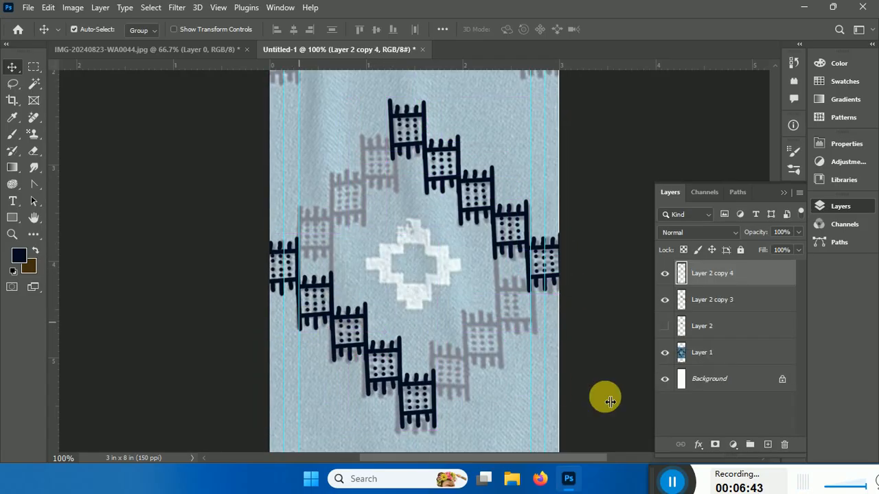
{"action": "key", "text": "Down"}
{"action": "key", "text": "Down"}
{"action": "key", "text": "Down"}
{"action": "key", "text": "Down"}
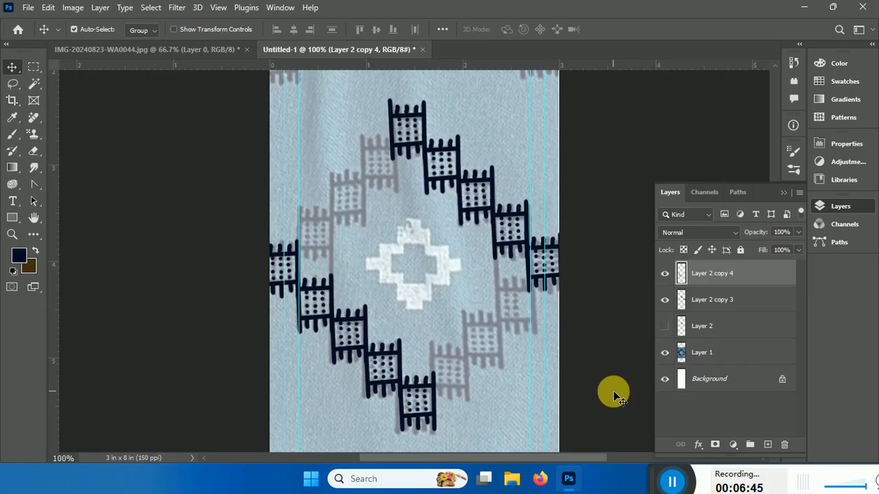
{"action": "key", "text": "Left"}
{"action": "key", "text": "Left"}
{"action": "key", "text": "Left"}
{"action": "key", "text": "Down"}
{"action": "key", "text": "Down"}
{"action": "key", "text": "Down"}
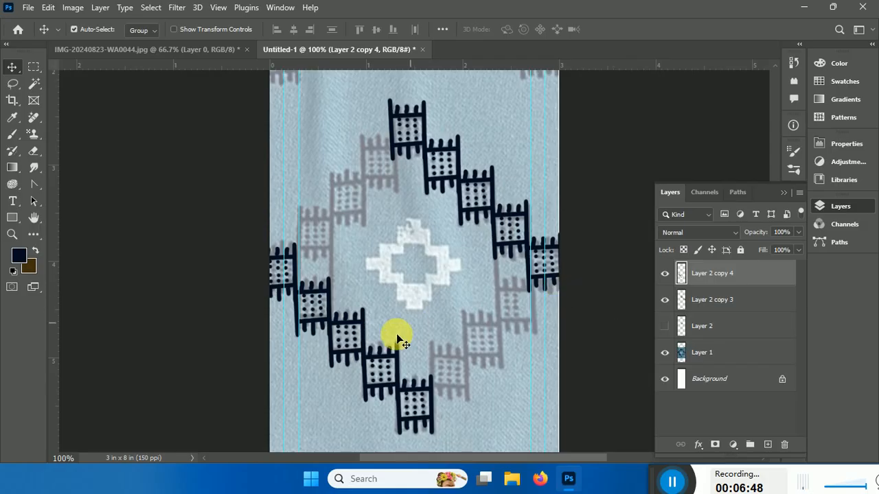
Duplicate the lower-left row, flip the copy horizontally and place it along the diamond's upper-left side.
{"action": "left_click_drag", "start_coordinate": [433, 290], "coordinate": [433, 281]}
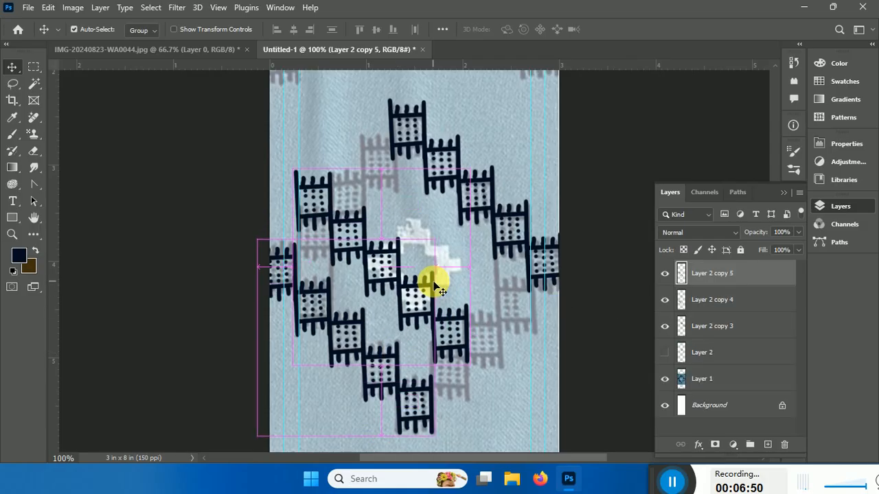
{"action": "key", "text": "ctrl+t"}
{"action": "right_click", "coordinate": [432, 282]}
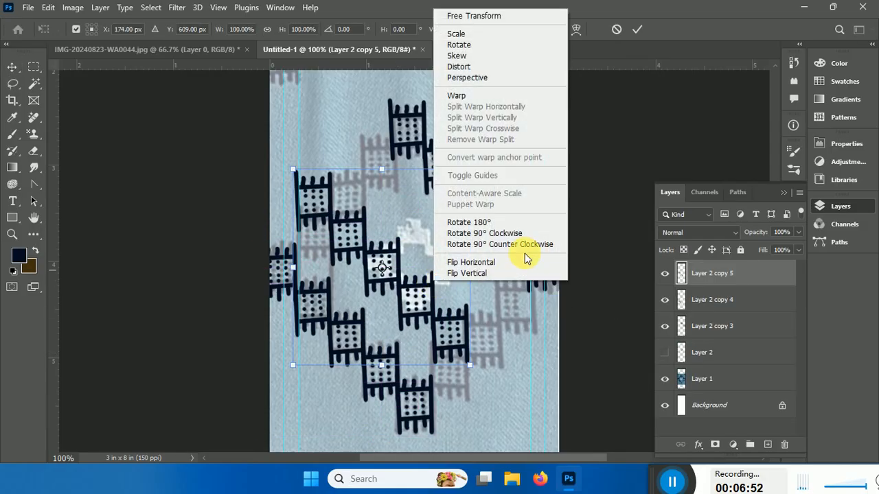
{"action": "left_click", "coordinate": [523, 260]}
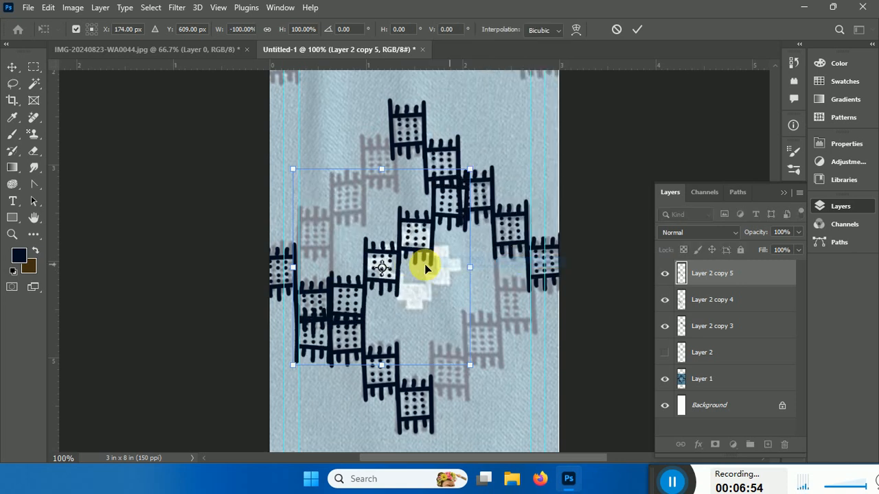
{"action": "left_click_drag", "start_coordinate": [412, 244], "coordinate": [375, 170]}
{"action": "left_click_drag", "start_coordinate": [453, 104], "coordinate": [451, 94]}
{"action": "left_click_drag", "start_coordinate": [382, 153], "coordinate": [404, 162]}
{"action": "key", "text": "Return"}
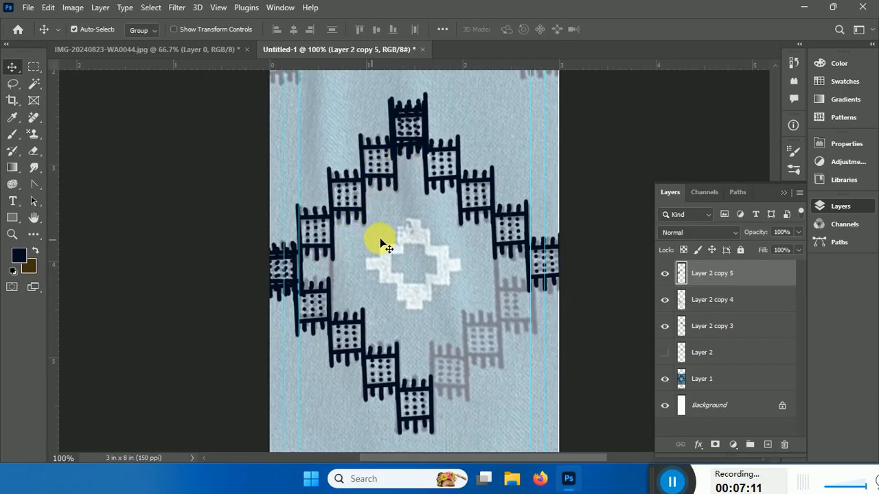
Nudge the upper-left row left and down so its end block lines up with the diamond's apex block.
{"action": "scroll", "coordinate": [412, 221], "scroll_direction": "up", "scroll_amount": 3}
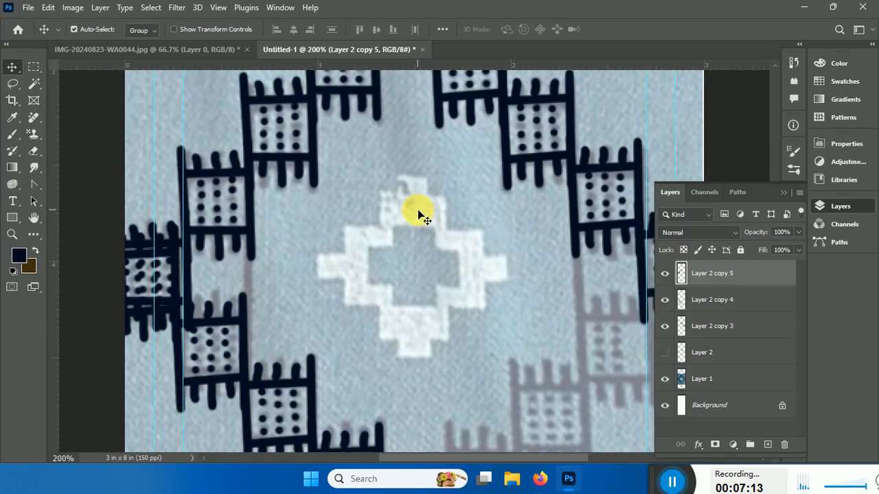
{"action": "scroll", "coordinate": [418, 210], "scroll_direction": "up", "scroll_amount": 4}
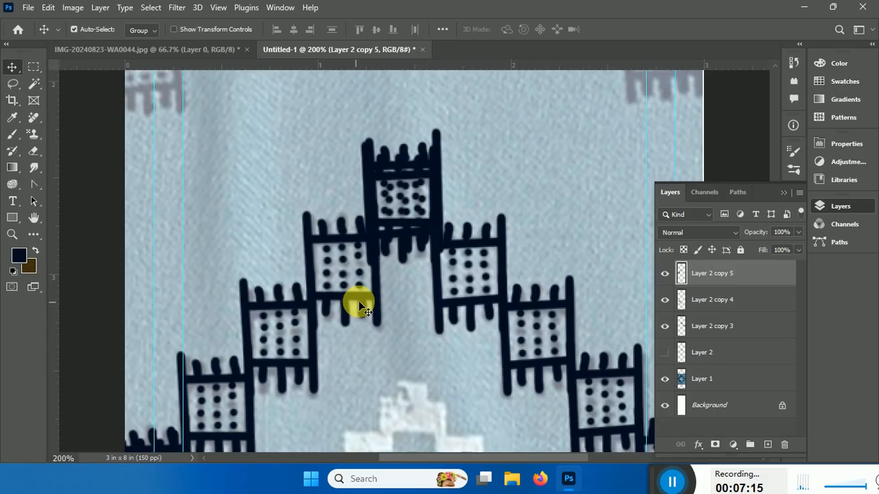
{"action": "key", "text": "Left"}
{"action": "key", "text": "Left"}
{"action": "key", "text": "Left"}
{"action": "key", "text": "Left"}
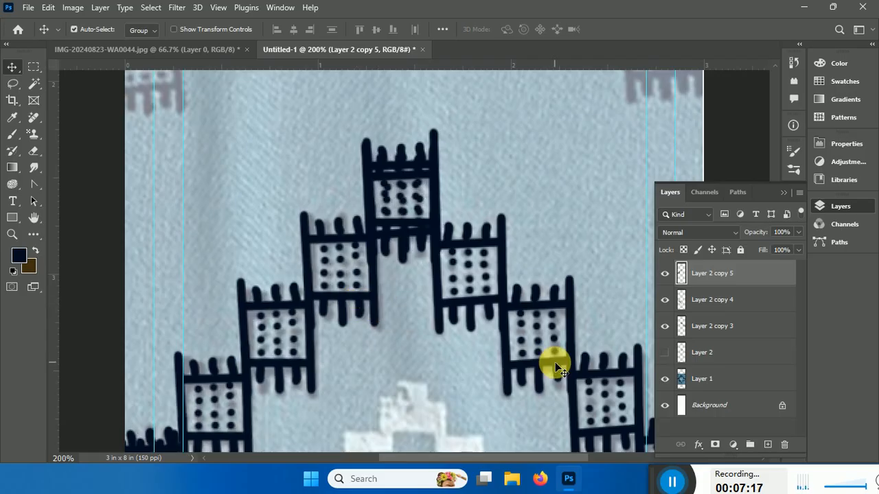
{"action": "key", "text": "Down"}
{"action": "key", "text": "Down"}
{"action": "key", "text": "Down"}
{"action": "key", "text": "Down"}
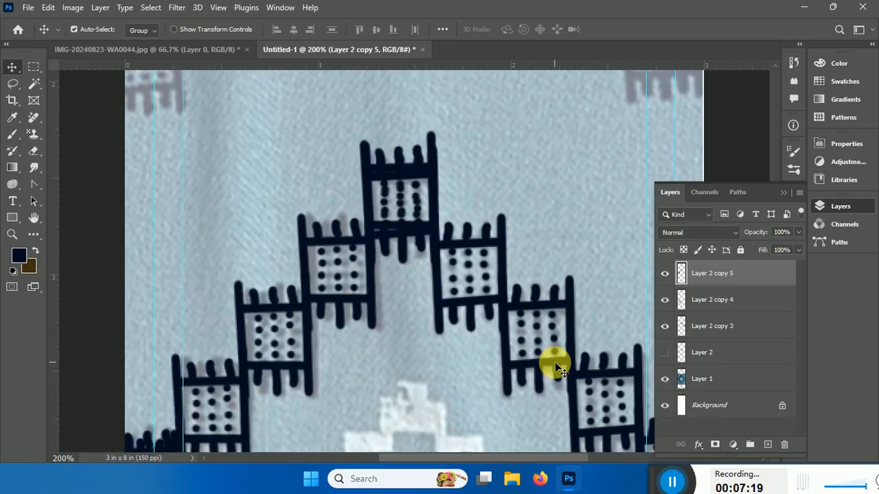
{"action": "key", "text": "Down"}
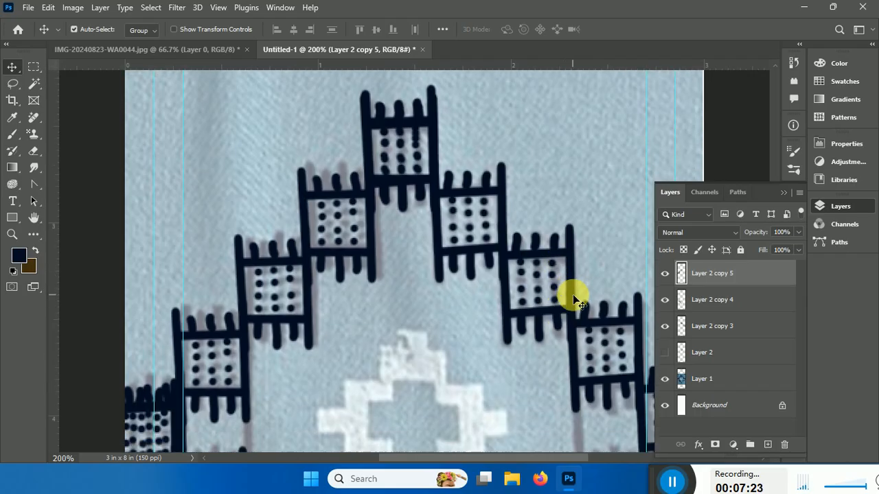
Delete the upper-left row's duplicate block where it overlaps the block at the canvas's left edge, using rectangular selections.
{"action": "scroll", "coordinate": [569, 290], "scroll_direction": "down", "scroll_amount": 5}
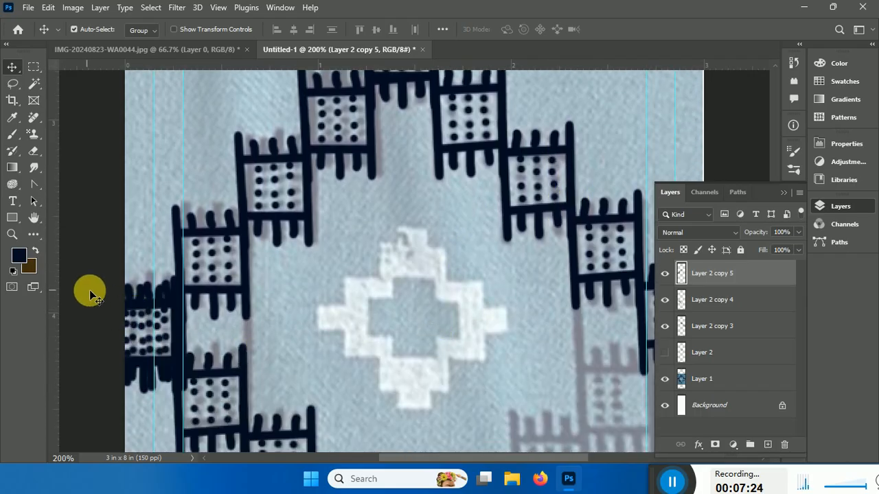
{"action": "left_click_drag", "start_coordinate": [503, 456], "coordinate": [451, 457]}
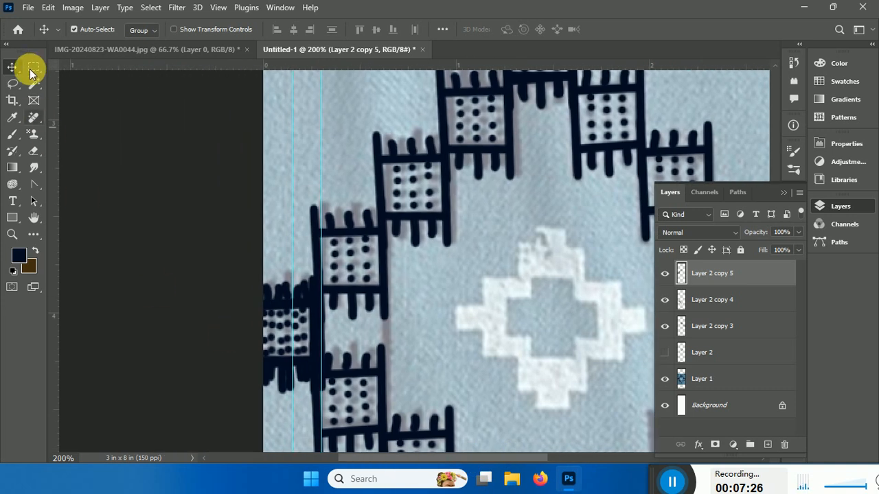
{"action": "left_click", "coordinate": [33, 67]}
{"action": "left_click_drag", "start_coordinate": [131, 181], "coordinate": [309, 423]}
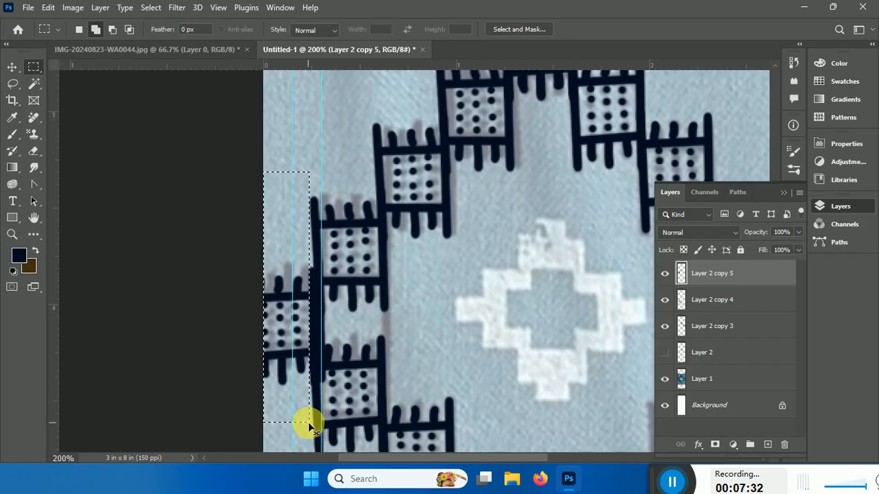
{"action": "left_click_drag", "start_coordinate": [216, 235], "coordinate": [319, 417]}
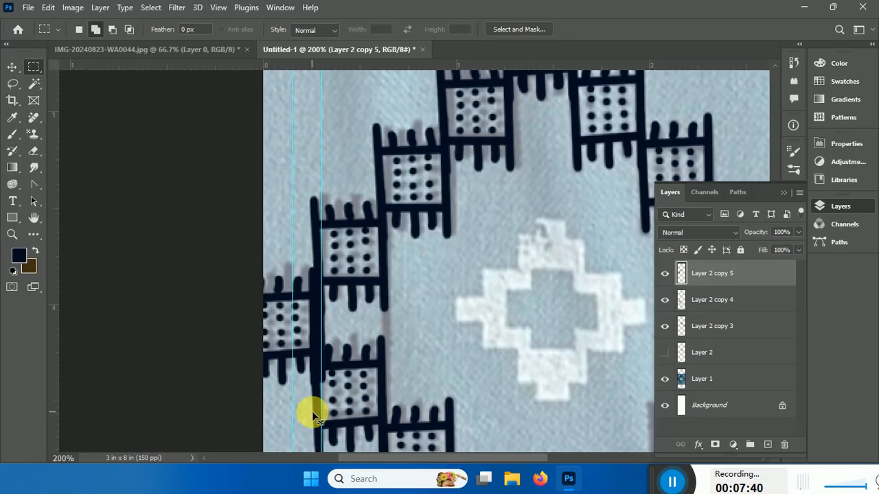
Duplicate the upper-left row, flip the copy vertically and horizontally, and place it along the diamond's lower-right side.
{"action": "key", "text": "ctrl+0"}
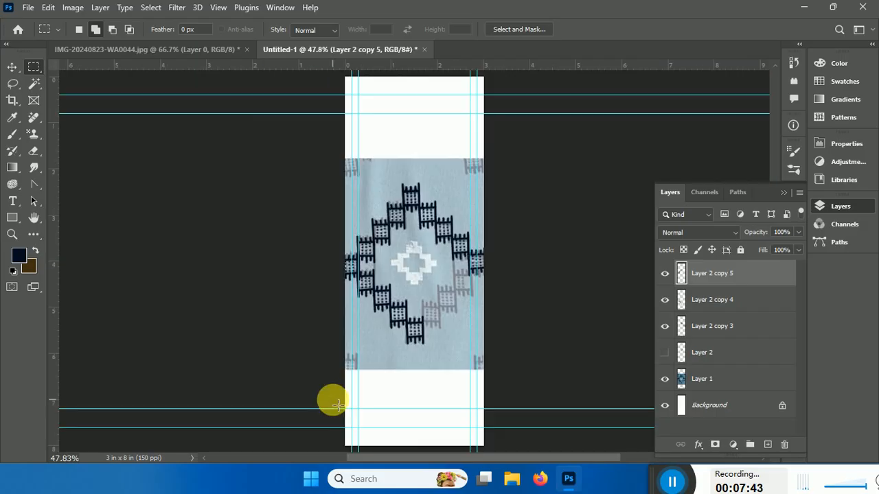
{"action": "key", "text": "ctrl+plus"}
{"action": "key", "text": "ctrl+plus"}
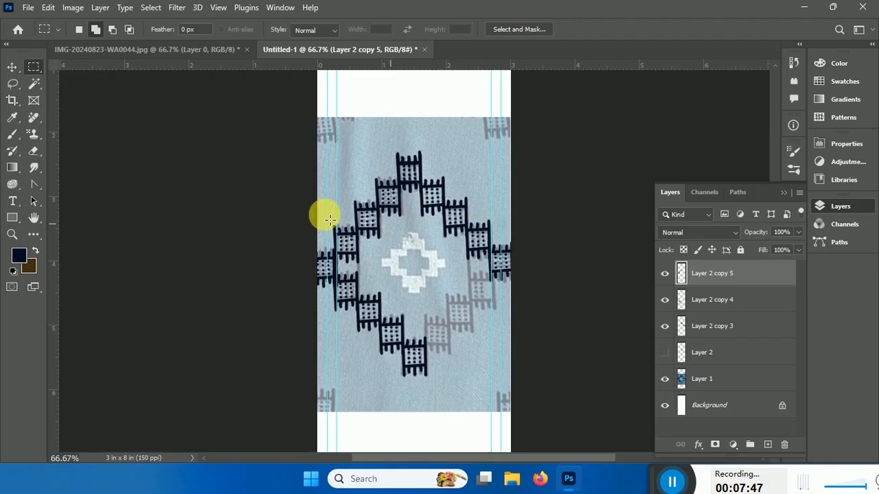
{"action": "left_click", "coordinate": [12, 66]}
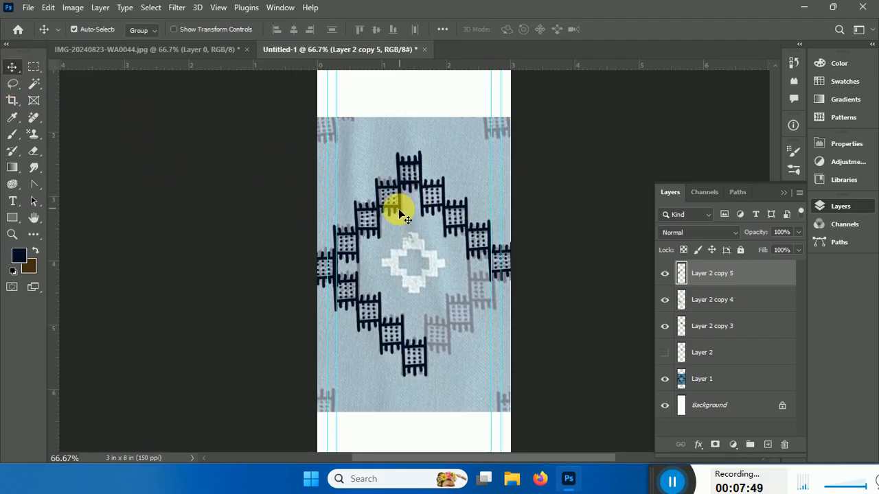
{"action": "left_click_drag", "start_coordinate": [402, 212], "coordinate": [470, 300]}
{"action": "key", "text": "ctrl+t"}
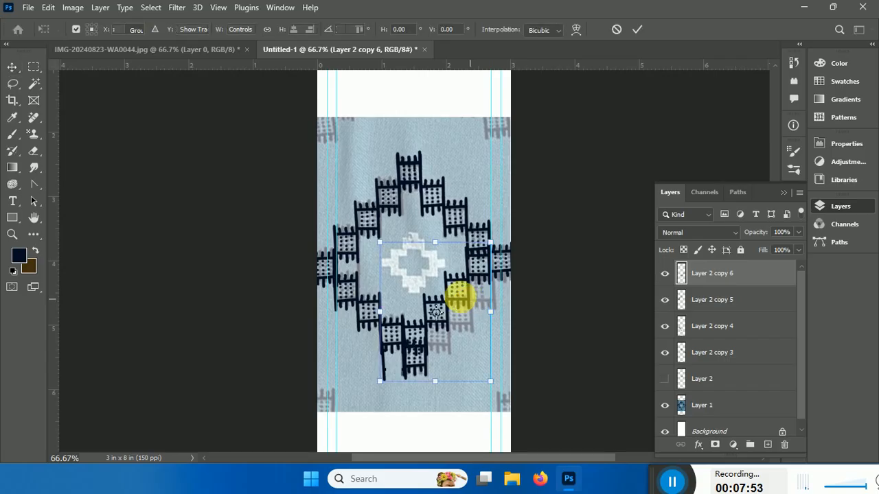
{"action": "right_click", "coordinate": [440, 291]}
{"action": "left_click", "coordinate": [498, 281]}
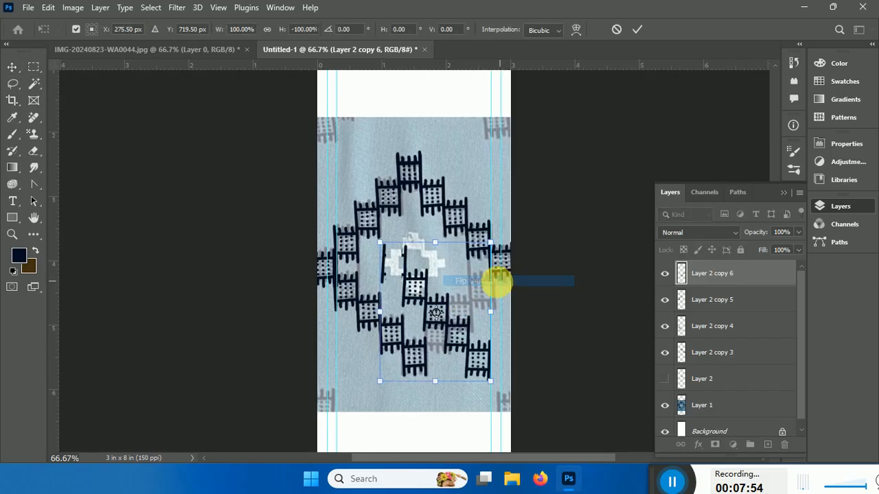
{"action": "right_click", "coordinate": [464, 317]}
{"action": "left_click", "coordinate": [516, 291]}
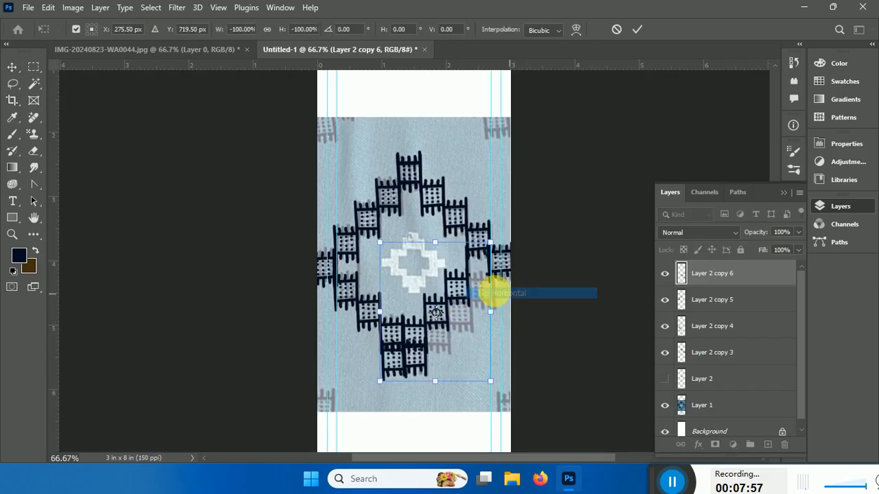
{"action": "left_click_drag", "start_coordinate": [453, 294], "coordinate": [471, 295]}
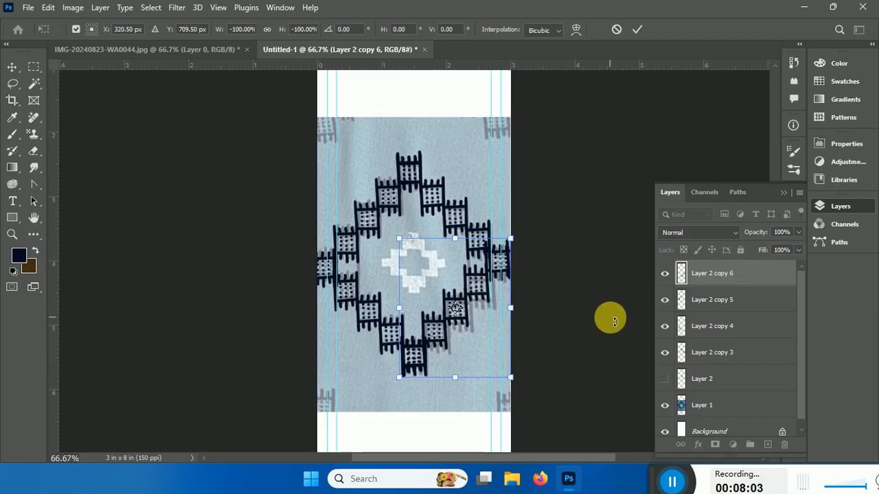
Nudge the flipped row to X 322.50 px, Y 711.50 px so its end block overlaps the diamond's lowest block.
{"action": "key", "text": "ctrl+plus"}
{"action": "key", "text": "ctrl+plus"}
{"action": "scroll", "coordinate": [463, 302], "scroll_direction": "down", "scroll_amount": 5}
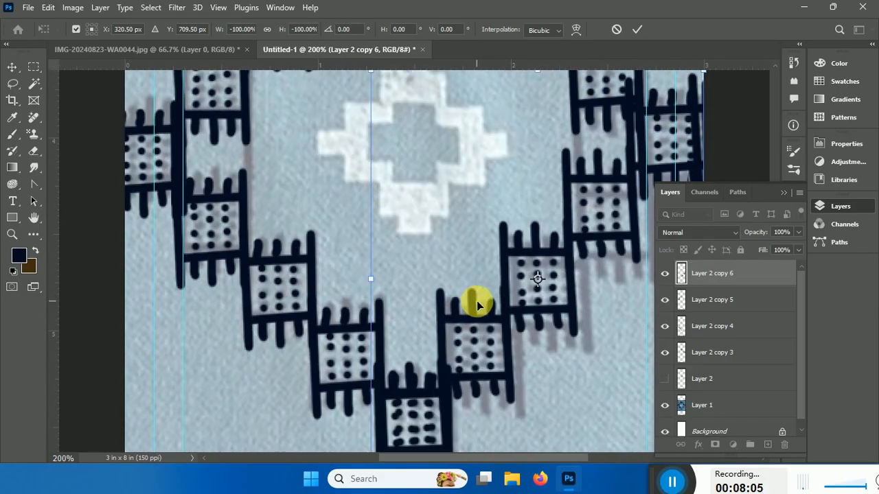
{"action": "key", "text": "Down"}
{"action": "key", "text": "Down"}
{"action": "key", "text": "Down"}
{"action": "key", "text": "Down"}
{"action": "key", "text": "Down"}
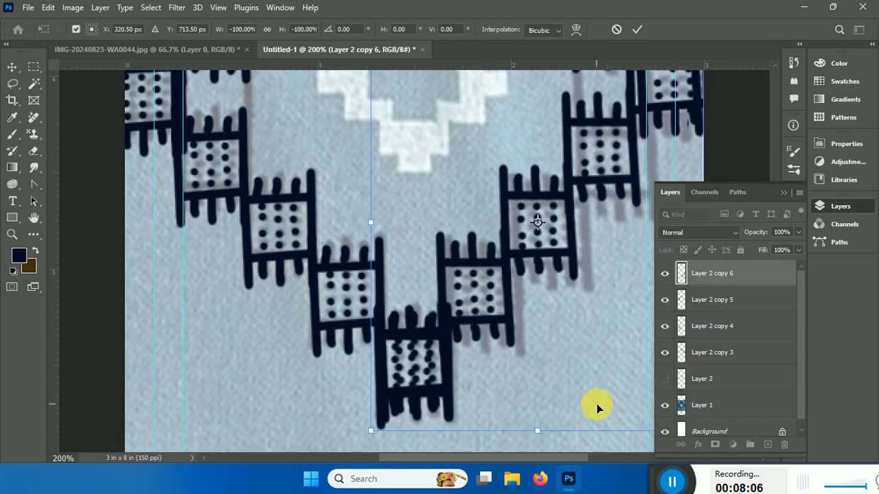
{"action": "key", "text": "Right"}
{"action": "key", "text": "Right"}
{"action": "key", "text": "Down"}
{"action": "key", "text": "Down"}
{"action": "key", "text": "Down"}
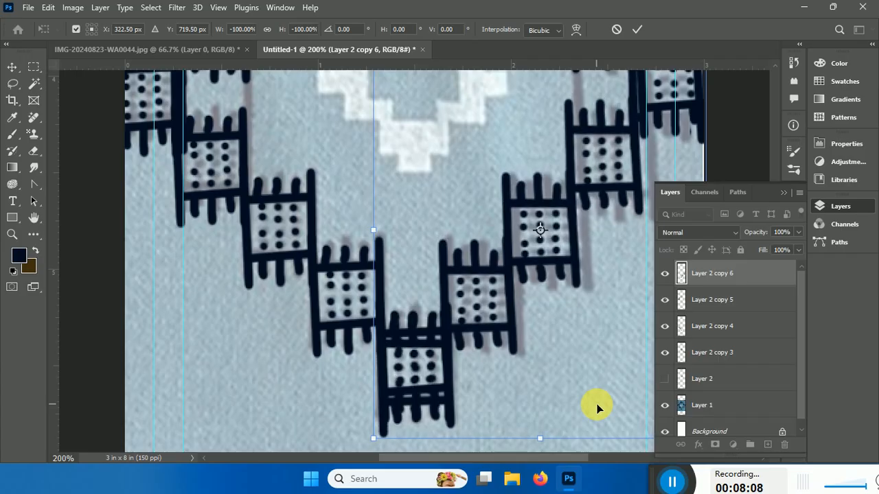
{"action": "key", "text": "Up"}
{"action": "key", "text": "Up"}
{"action": "key", "text": "Up"}
{"action": "key", "text": "Up"}
{"action": "key", "text": "Up"}
{"action": "key", "text": "Up"}
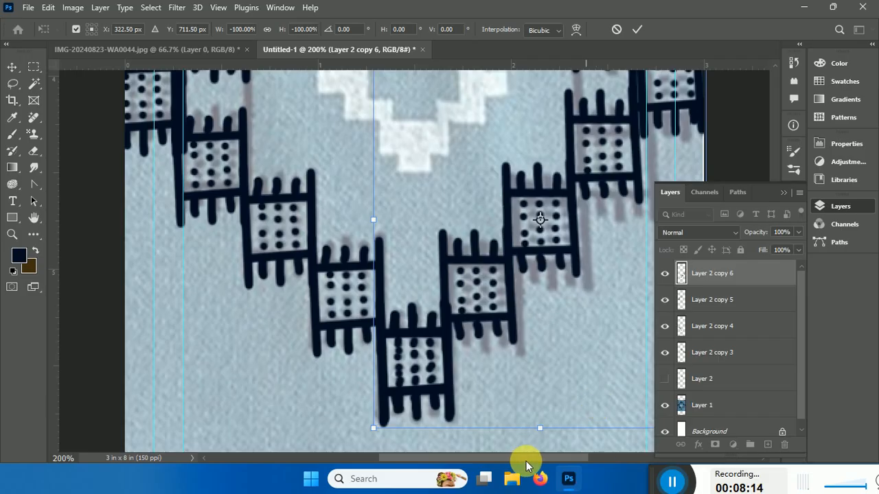
Stretch the lower-right row rightward to about 102.32% width so it meets the block at the canvas's right edge, and apply the transform.
{"action": "left_click_drag", "start_coordinate": [542, 458], "coordinate": [592, 453]}
{"action": "scroll", "coordinate": [595, 211], "scroll_direction": "up", "scroll_amount": 6}
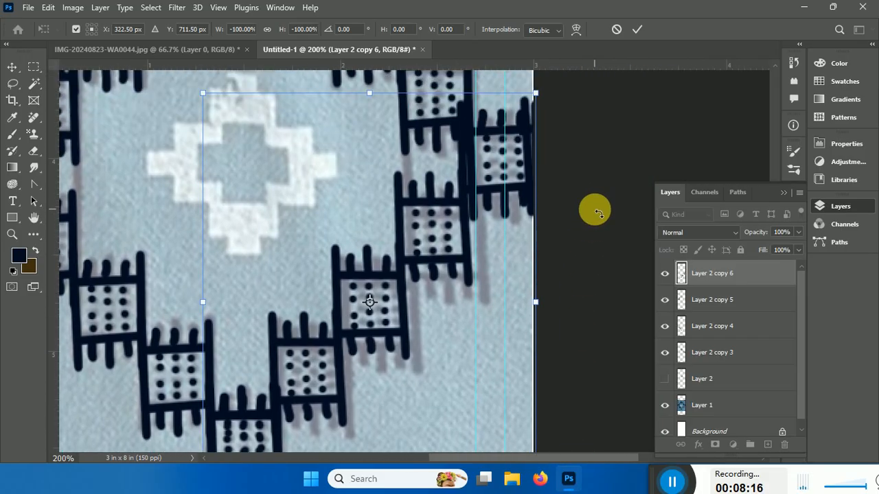
{"action": "scroll", "coordinate": [594, 211], "scroll_direction": "up", "scroll_amount": 2}
{"action": "mouse_move", "coordinate": [535, 332]}
{"action": "left_mouse_down"}
{"action": "mouse_move", "coordinate": [543, 335]}
{"action": "mouse_move", "coordinate": [539, 323]}
{"action": "left_mouse_up"}
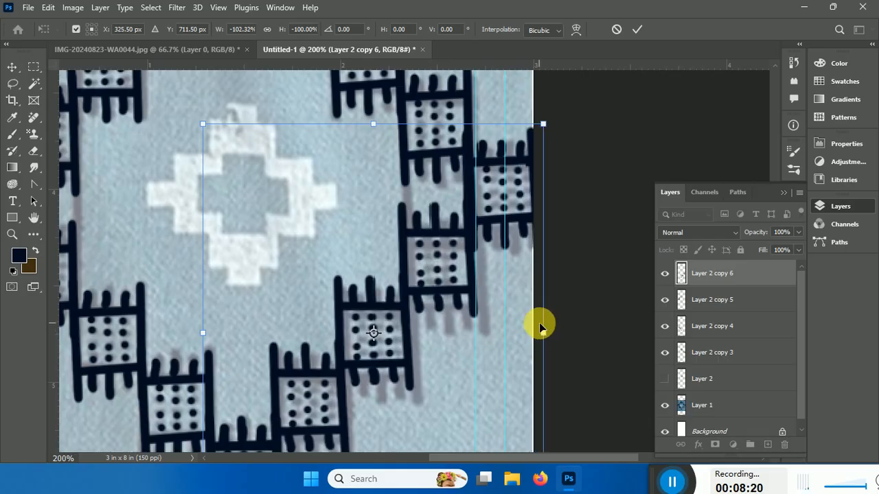
{"action": "key", "text": "Return"}
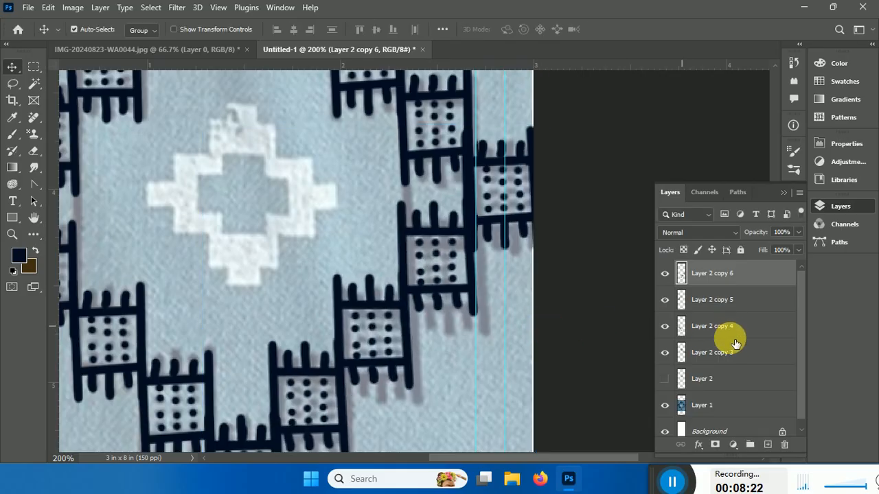
Merge the four block-row layers and brush in the missing inner vertical line joining the two blocks beside the diamond's right corner.
{"action": "left_click", "coordinate": [710, 352], "text": "shift"}
{"action": "key", "text": "ctrl+e"}
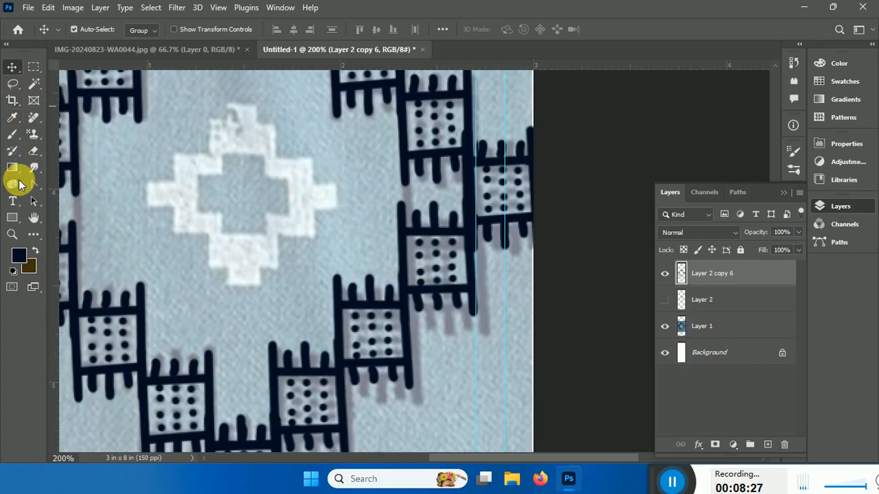
{"action": "key", "text": "b"}
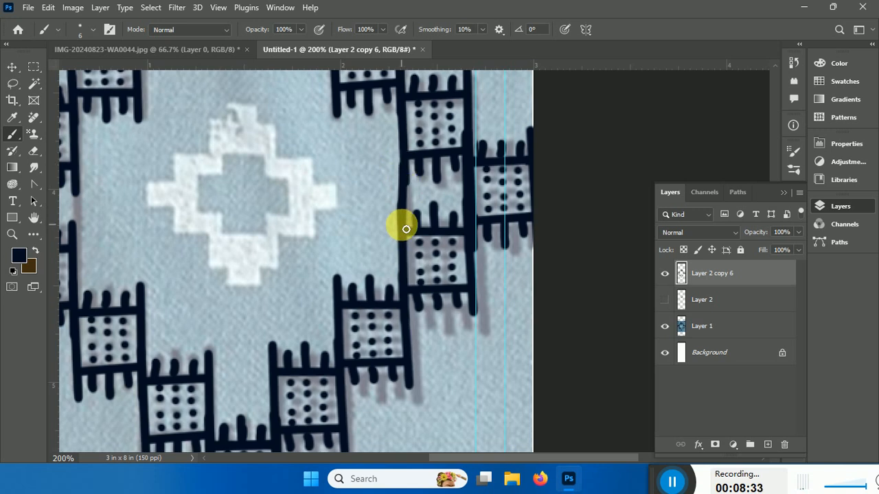
{"action": "key", "text": "ctrl+minus"}
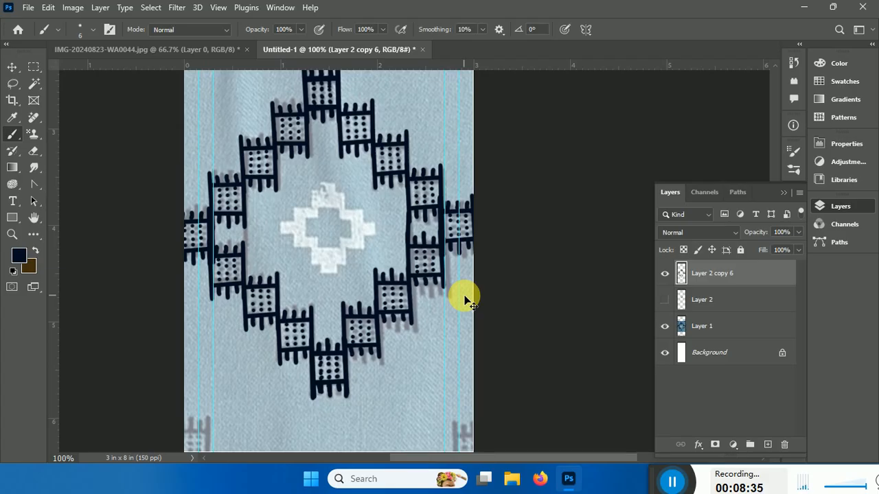
Move the merged block diamond left to X 80.50 px, Y 600.50 px so its right end block lies inside the canvas, and apply.
{"action": "key", "text": "ctrl+minus"}
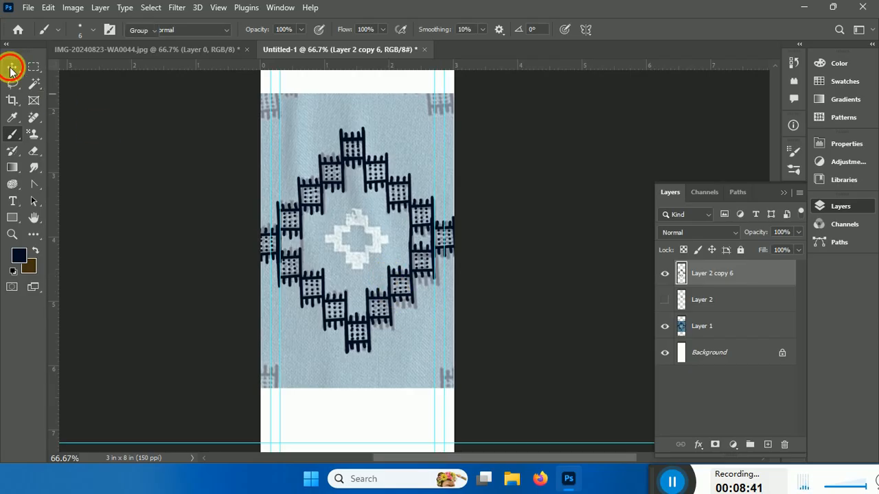
{"action": "left_click", "coordinate": [12, 69]}
{"action": "left_click_drag", "start_coordinate": [406, 290], "coordinate": [453, 324]}
{"action": "left_click", "coordinate": [718, 272]}
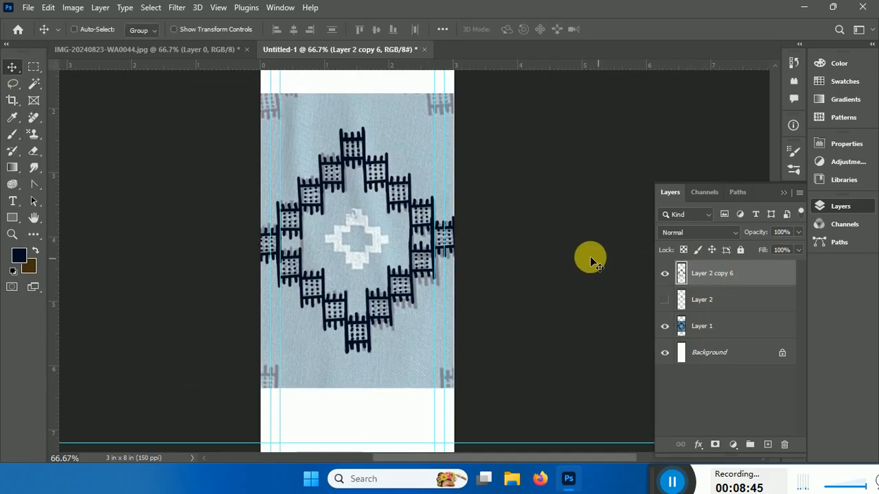
{"action": "key", "text": "ctrl+t"}
{"action": "left_click_drag", "start_coordinate": [421, 265], "coordinate": [359, 256]}
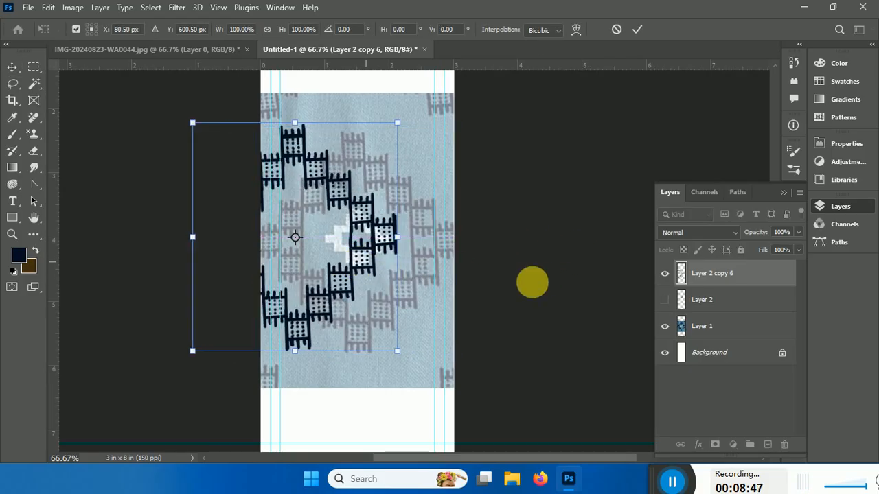
{"action": "key", "text": "Return"}
{"action": "key", "text": "ctrl+plus"}
{"action": "key", "text": "ctrl+plus"}
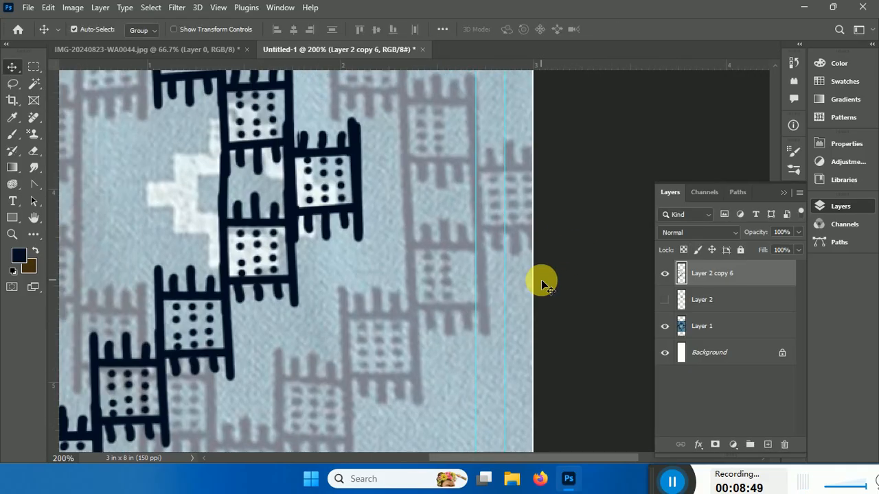
{"action": "key", "text": "ctrl+plus"}
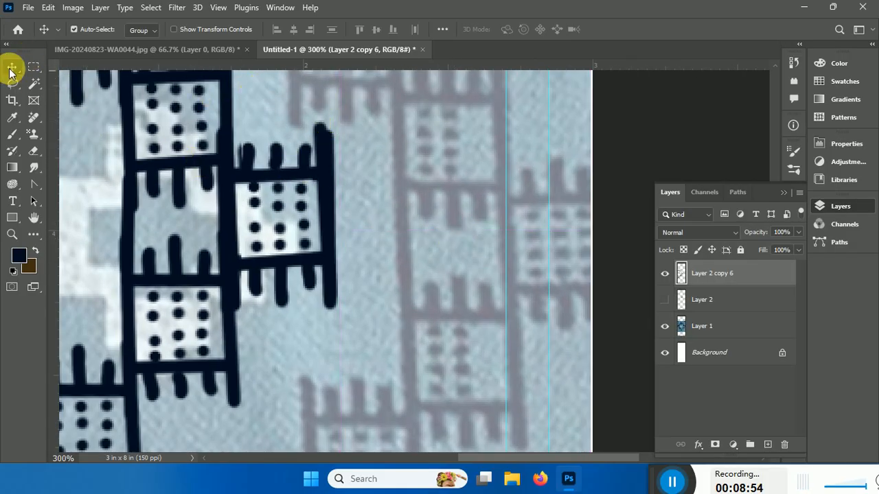
{"action": "left_click", "coordinate": [34, 65]}
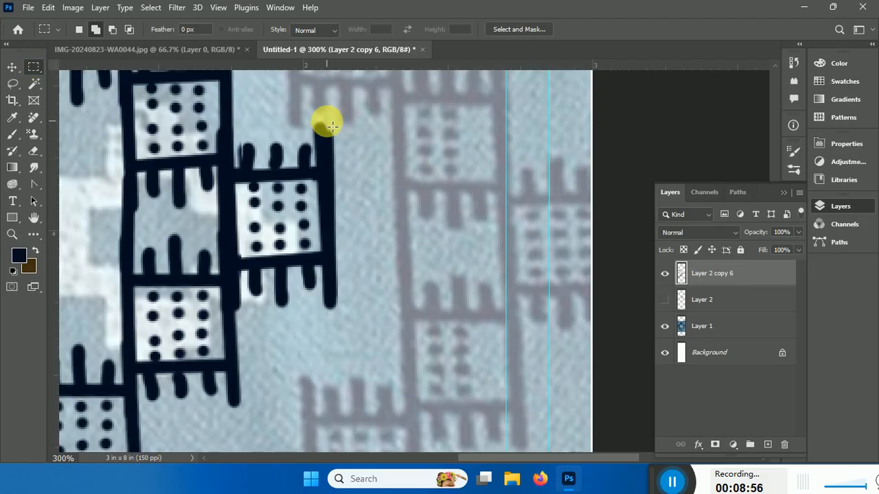
{"action": "left_click_drag", "start_coordinate": [326, 121], "coordinate": [348, 187]}
{"action": "left_click_drag", "start_coordinate": [375, 245], "coordinate": [386, 304]}
{"action": "left_click", "coordinate": [396, 307]}
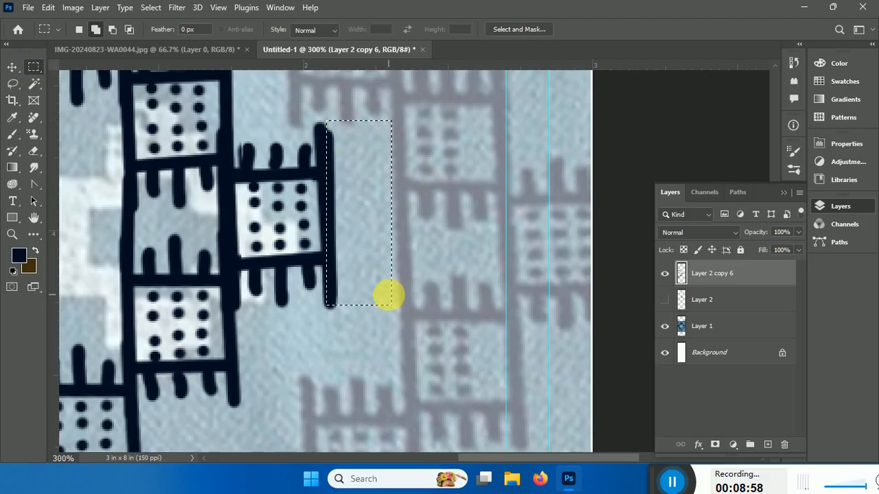
{"action": "key", "text": "ctrl+d"}
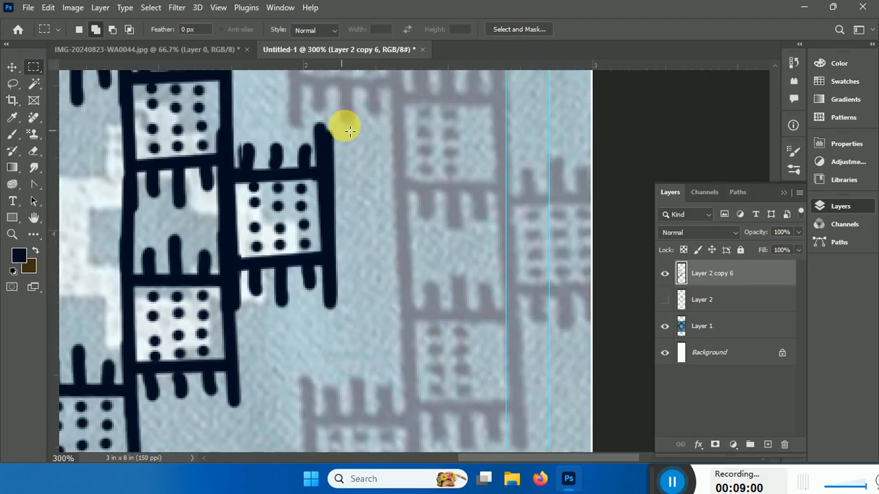
{"action": "left_click_drag", "start_coordinate": [327, 125], "coordinate": [384, 231]}
{"action": "key", "text": "ctrl+d"}
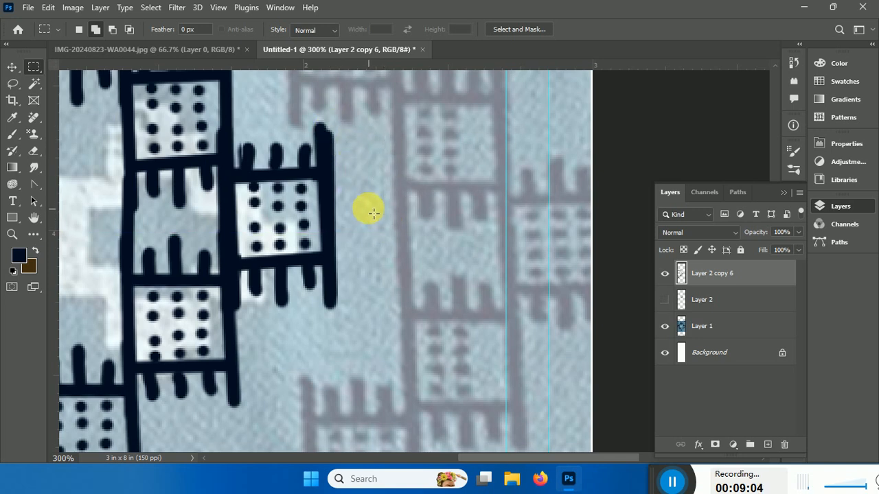
{"action": "key", "text": "b"}
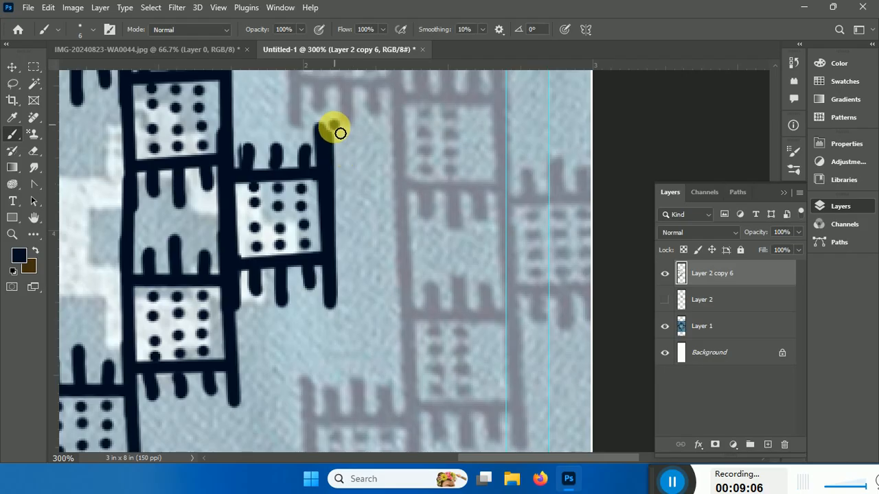
{"action": "left_click_drag", "start_coordinate": [340, 133], "coordinate": [336, 150]}
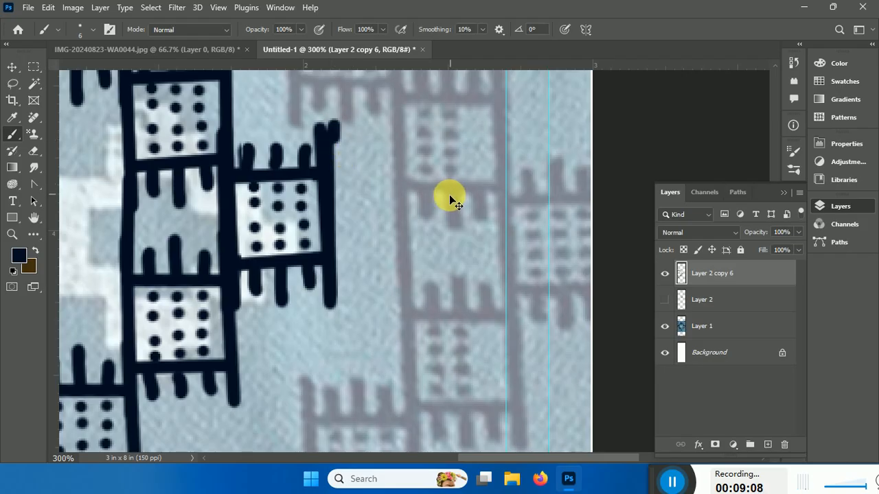
{"action": "key", "text": "ctrl+z"}
Switch to the Eraser and give it the hard round 123 px brush tip.
{"action": "key", "text": "e"}
{"action": "key", "text": "bracketleft"}
{"action": "key", "text": "bracketleft"}
{"action": "key", "text": "bracketleft"}
{"action": "key", "text": "bracketleft"}
{"action": "key", "text": "bracketleft"}
{"action": "key", "text": "bracketleft"}
{"action": "key", "text": "bracketleft"}
{"action": "key", "text": "bracketleft"}
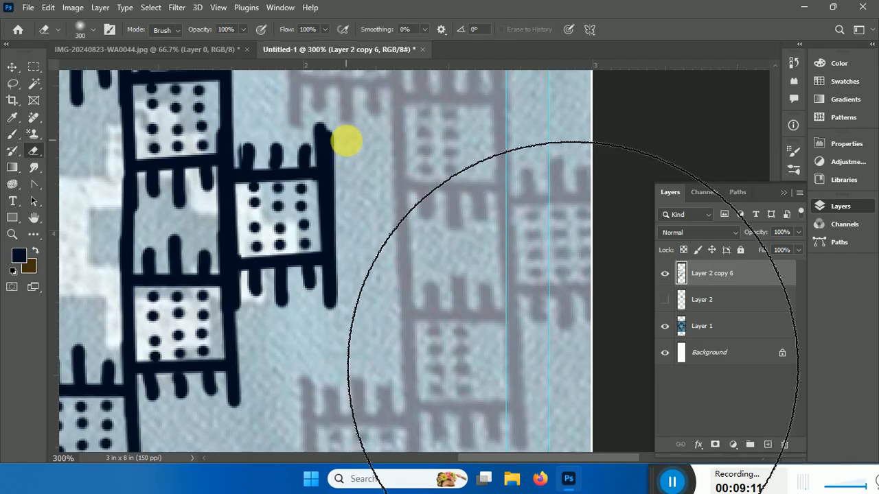
{"action": "key", "text": "F5"}
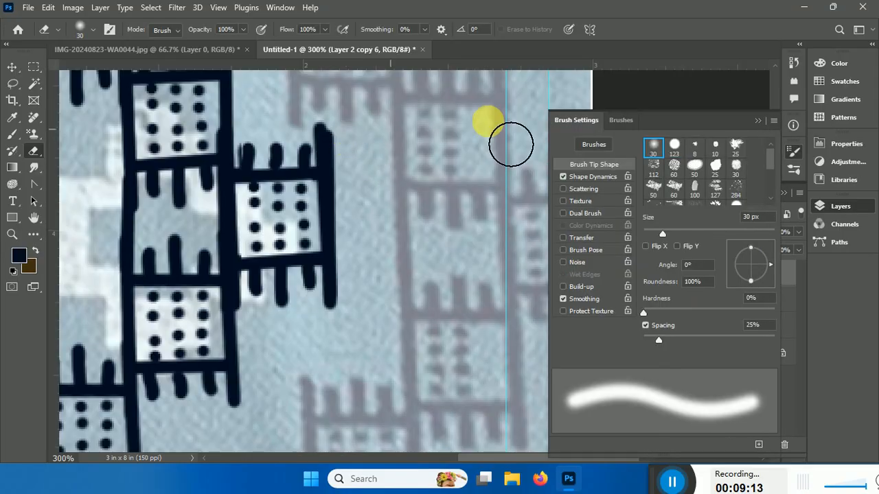
{"action": "left_click", "coordinate": [674, 146]}
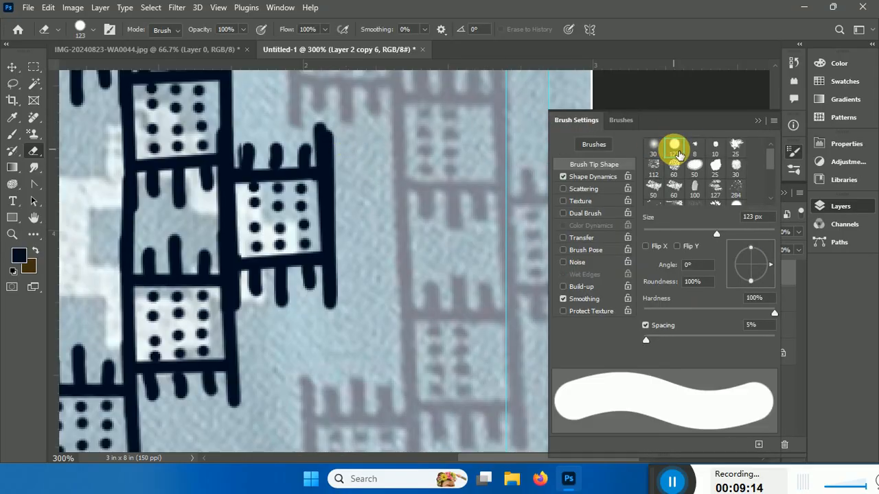
{"action": "left_click", "coordinate": [759, 121]}
Reduce the eraser size to 8 px and thin the outer vertical line of the diamond's right end block from its outer side.
{"action": "key", "text": "bracketleft"}
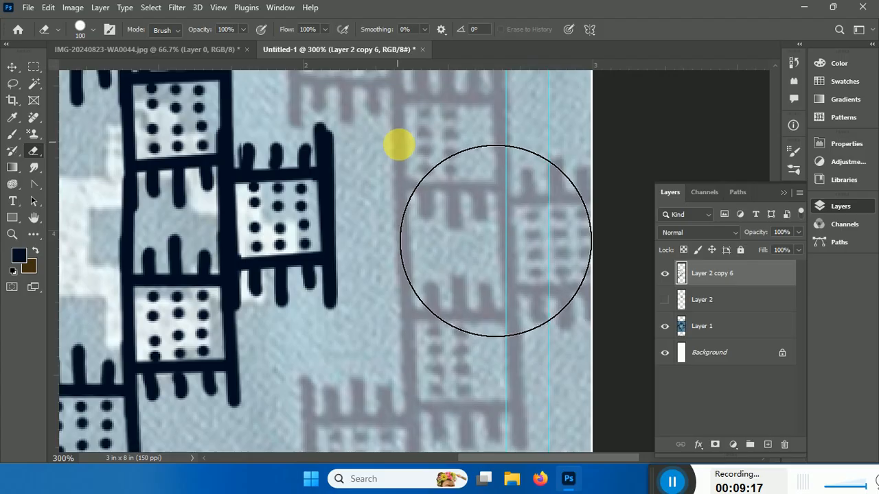
{"action": "key", "text": "bracketleft"}
{"action": "key", "text": "bracketleft"}
{"action": "key", "text": "bracketleft"}
{"action": "key", "text": "bracketleft"}
{"action": "key", "text": "bracketleft"}
{"action": "key", "text": "bracketleft"}
{"action": "key", "text": "bracketleft"}
{"action": "key", "text": "bracketleft"}
{"action": "key", "text": "bracketleft"}
{"action": "key", "text": "bracketleft"}
{"action": "key", "text": "bracketleft"}
{"action": "key", "text": "bracketleft"}
{"action": "key", "text": "bracketleft"}
{"action": "key", "text": "bracketleft"}
{"action": "key", "text": "bracketleft"}
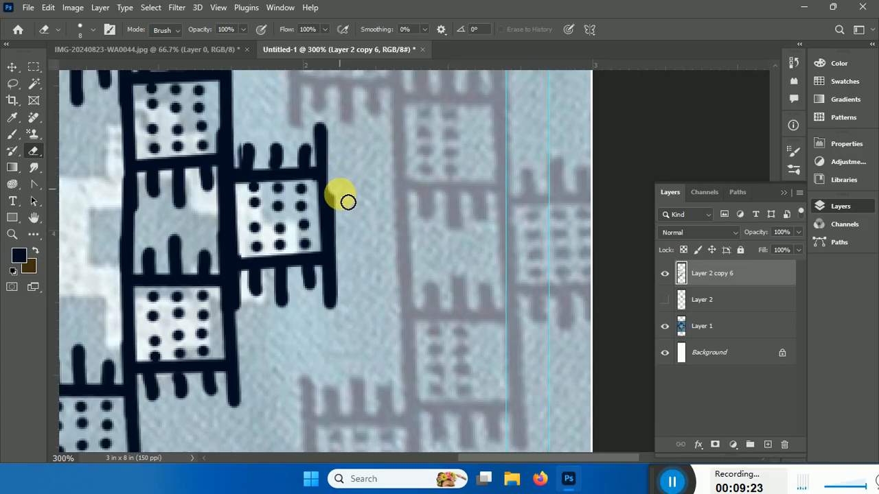
{"action": "mouse_move", "coordinate": [340, 195]}
{"action": "left_mouse_down"}
{"action": "mouse_move", "coordinate": [348, 328]}
{"action": "mouse_move", "coordinate": [389, 353]}
{"action": "mouse_move", "coordinate": [489, 462]}
{"action": "mouse_move", "coordinate": [444, 455]}
{"action": "left_mouse_up"}
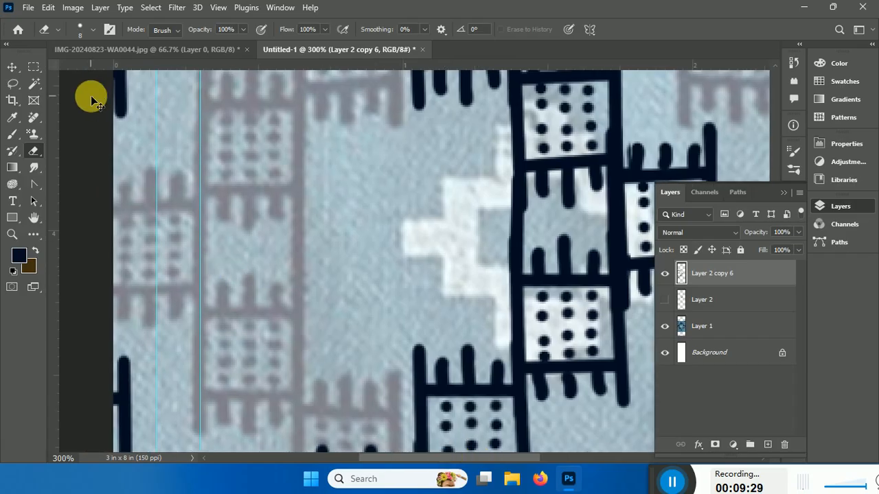
Move the diamond right to about X 292 px, Y 608 px so its left end block lies fully inside the canvas.
{"action": "key", "text": "ctrl+minus"}
{"action": "key", "text": "ctrl+minus"}
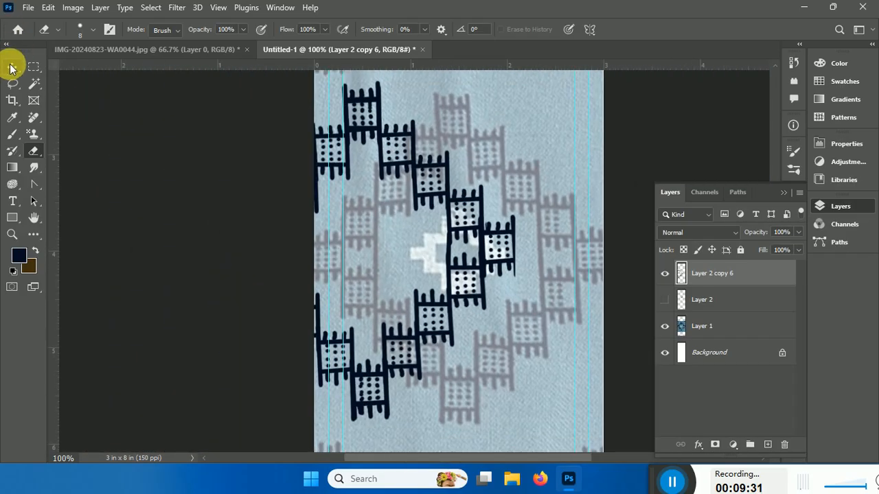
{"action": "left_click", "coordinate": [10, 67]}
{"action": "left_click_drag", "start_coordinate": [451, 238], "coordinate": [492, 259]}
Erase the outer side of the left end block's thick vertical line with the 8 px eraser.
{"action": "key", "text": "ctrl+plus"}
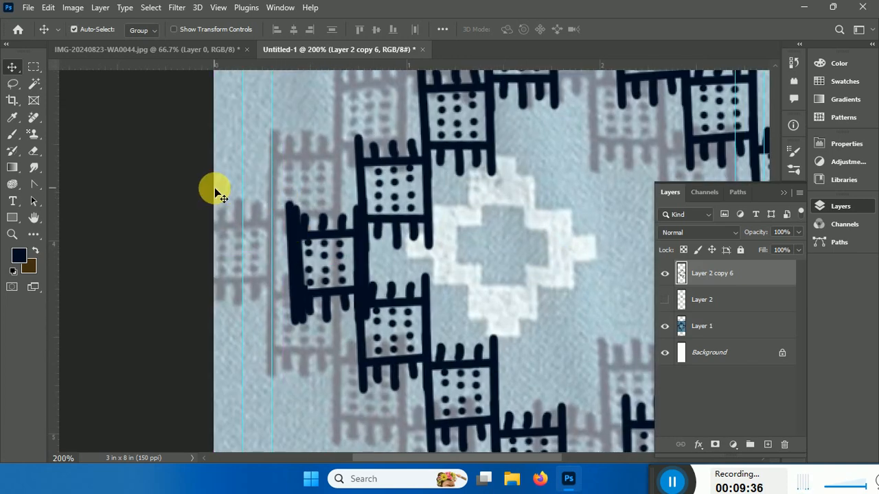
{"action": "key", "text": "e"}
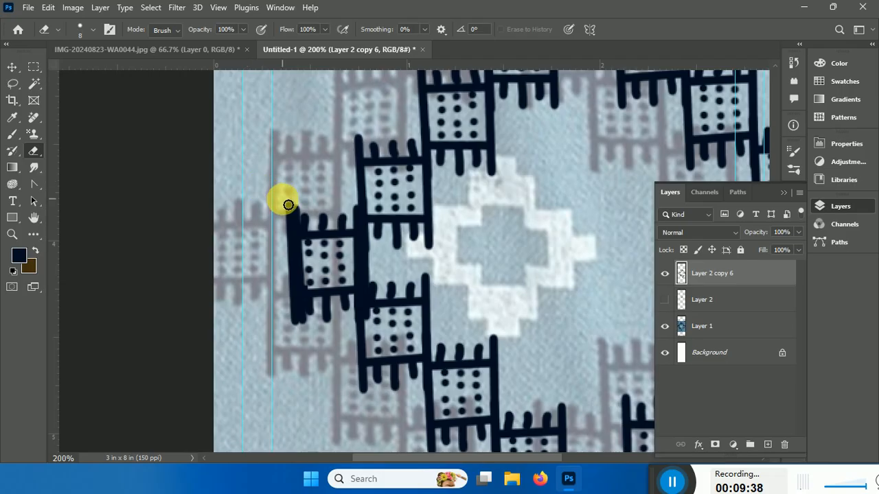
{"action": "left_click_drag", "start_coordinate": [292, 202], "coordinate": [289, 217]}
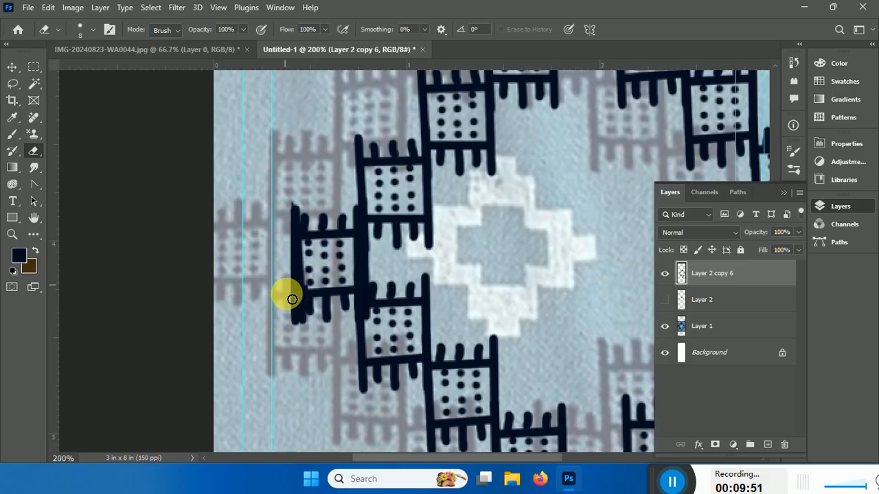
Move the diamond back over the photo's diamond at X 224.50 px, nudge it slightly up, and apply the transform.
{"action": "key", "text": "ctrl+0"}
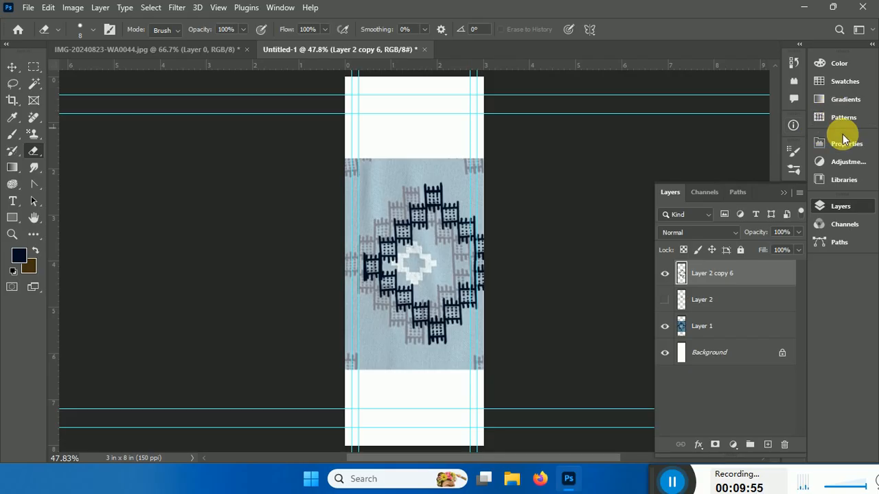
{"action": "left_click", "coordinate": [11, 66]}
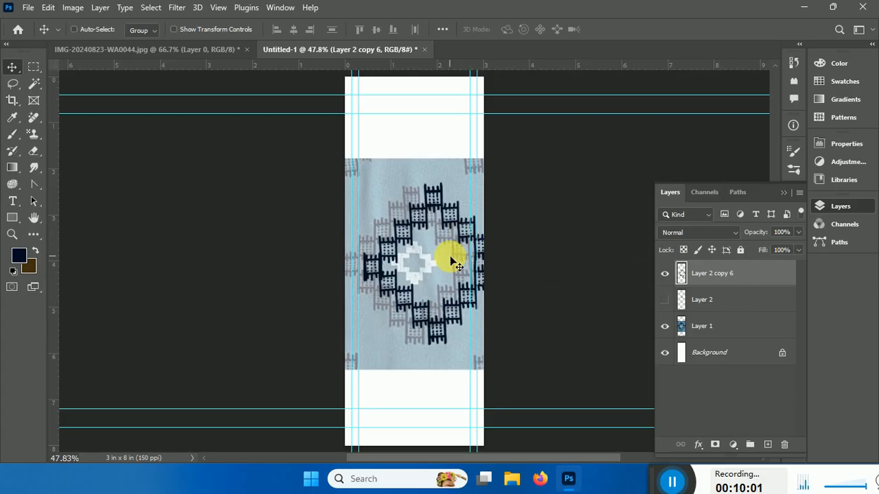
{"action": "key", "text": "ctrl+t"}
{"action": "left_click_drag", "start_coordinate": [477, 245], "coordinate": [453, 247]}
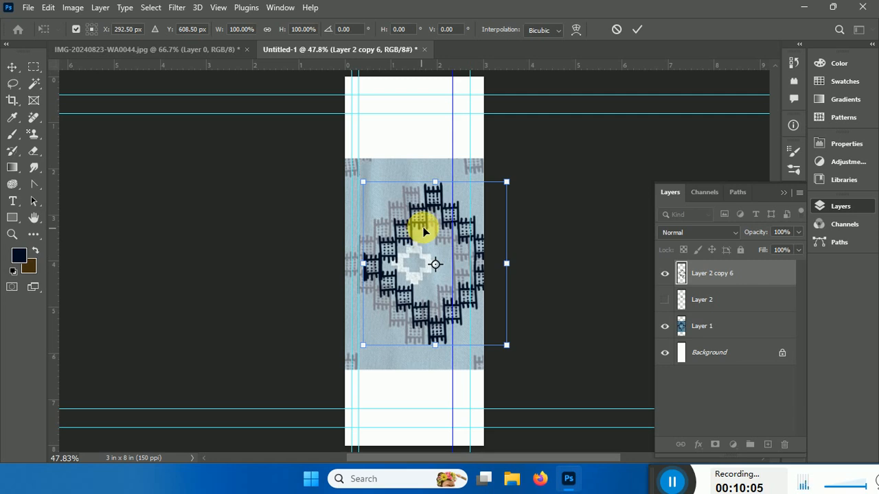
{"action": "left_click_drag", "start_coordinate": [489, 254], "coordinate": [466, 261]}
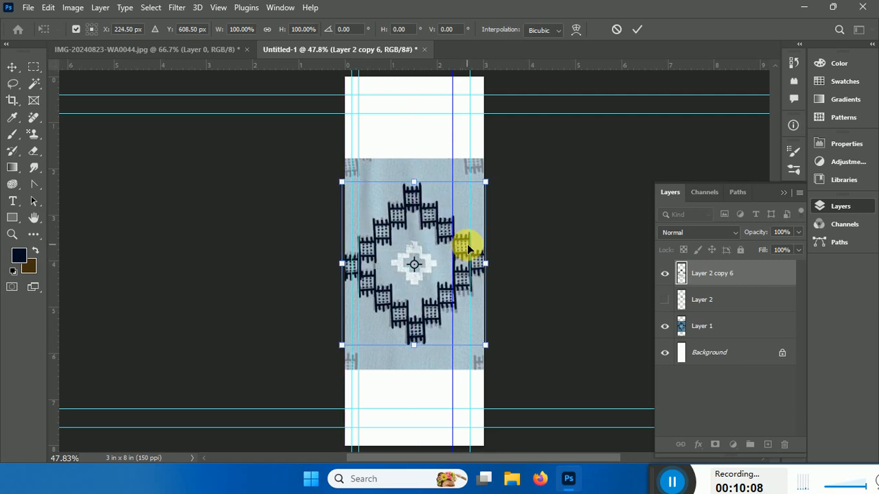
{"action": "key", "text": "Up"}
{"action": "key", "text": "Up"}
{"action": "key", "text": "Up"}
{"action": "key", "text": "Up"}
{"action": "key", "text": "Up"}
{"action": "key", "text": "Up"}
{"action": "key", "text": "Return"}
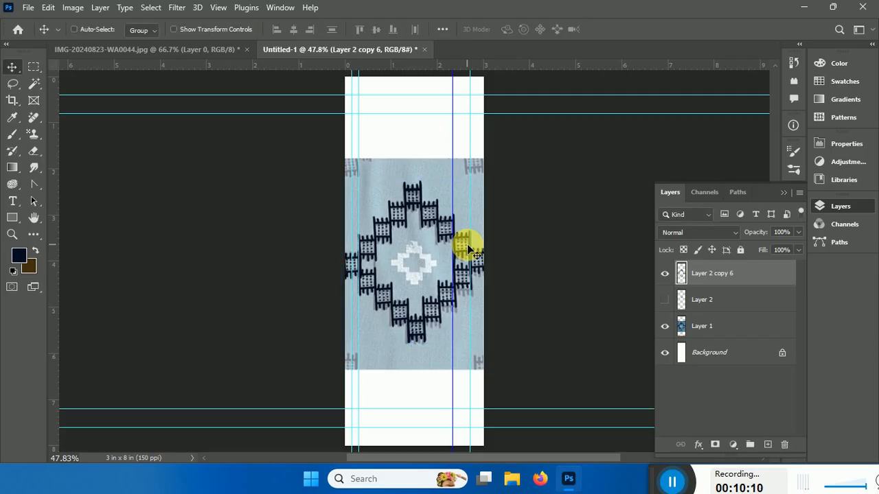
Set the foreground color to white.
{"action": "key", "text": "ctrl+plus"}
{"action": "key", "text": "ctrl+plus"}
{"action": "key", "text": "ctrl+plus"}
{"action": "key", "text": "ctrl+plus"}
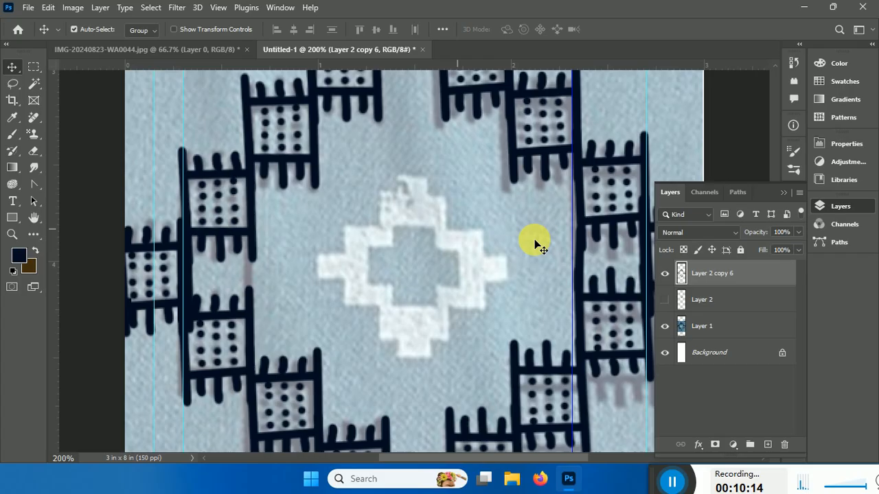
{"action": "left_click", "coordinate": [18, 255]}
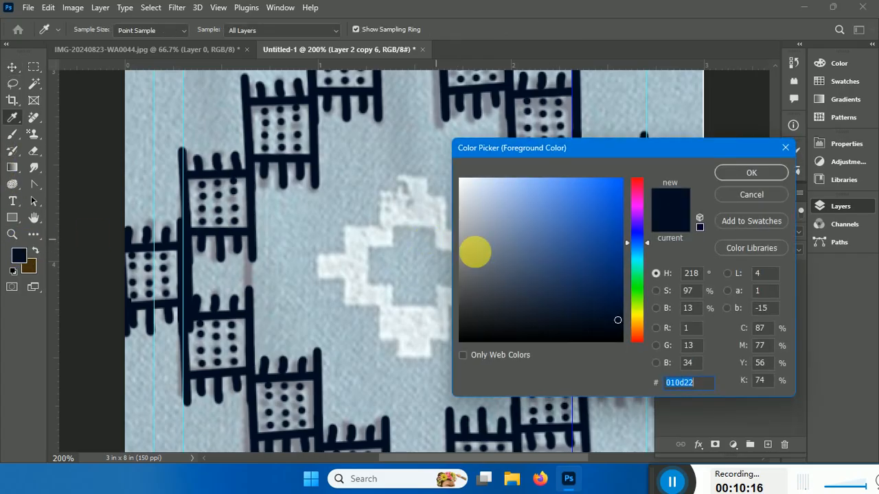
{"action": "left_click_drag", "start_coordinate": [475, 249], "coordinate": [382, 122]}
{"action": "left_click", "coordinate": [753, 172]}
{"action": "key", "text": "v"}
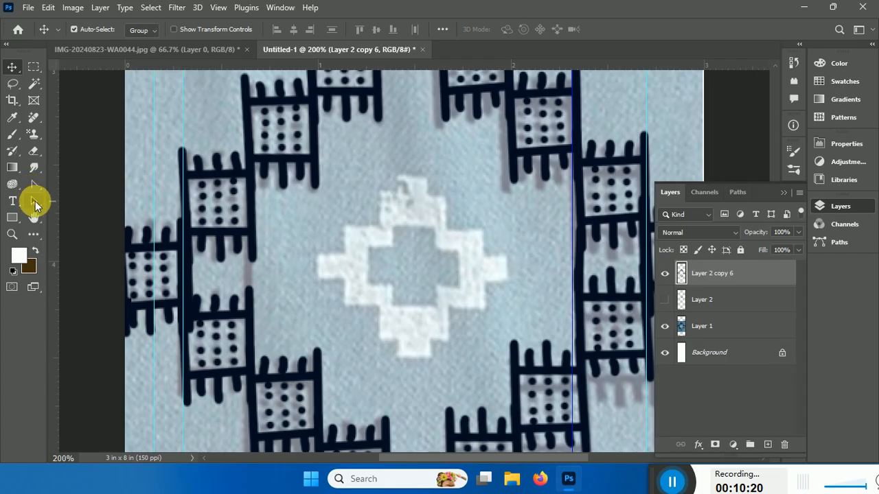
Trace the lower half of the central motif's stepped outer outline with the Pen tool, from its left tip to its right tip.
{"action": "left_click_drag", "start_coordinate": [33, 183], "coordinate": [67, 182]}
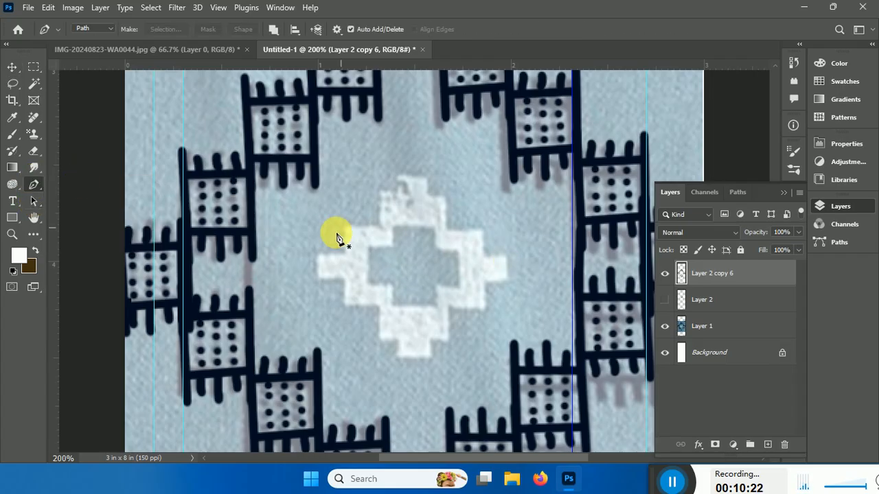
{"action": "left_click", "coordinate": [317, 255]}
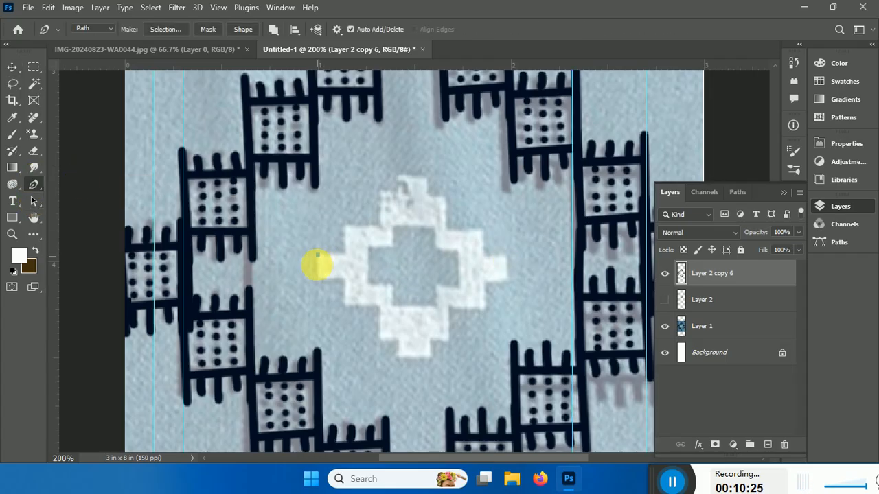
{"action": "left_click", "coordinate": [317, 276]}
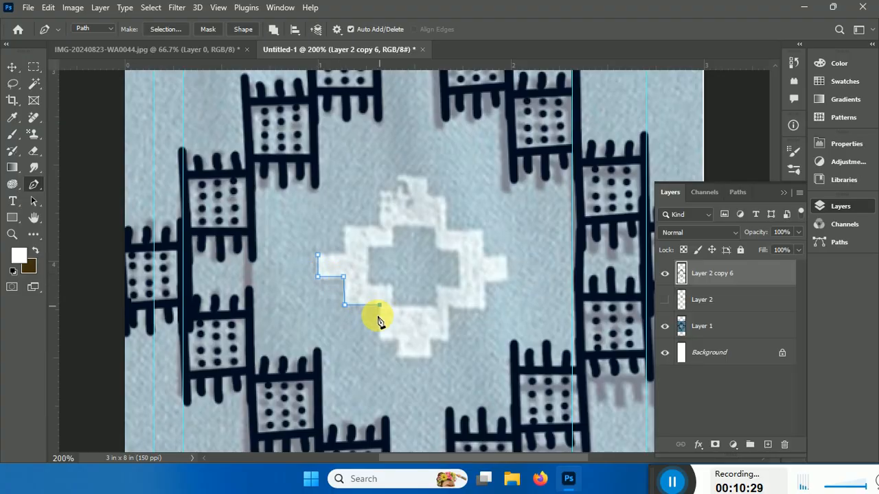
{"action": "left_click", "coordinate": [399, 355]}
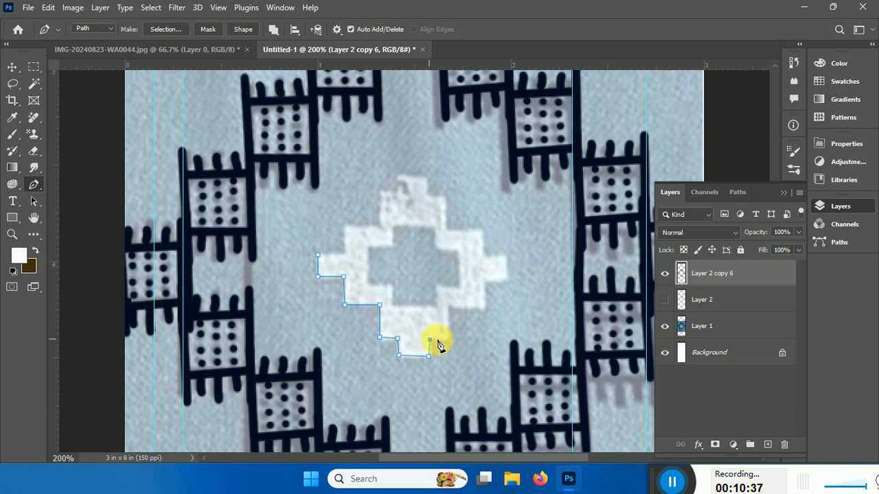
{"action": "left_click", "coordinate": [448, 340]}
{"action": "left_click", "coordinate": [448, 306]}
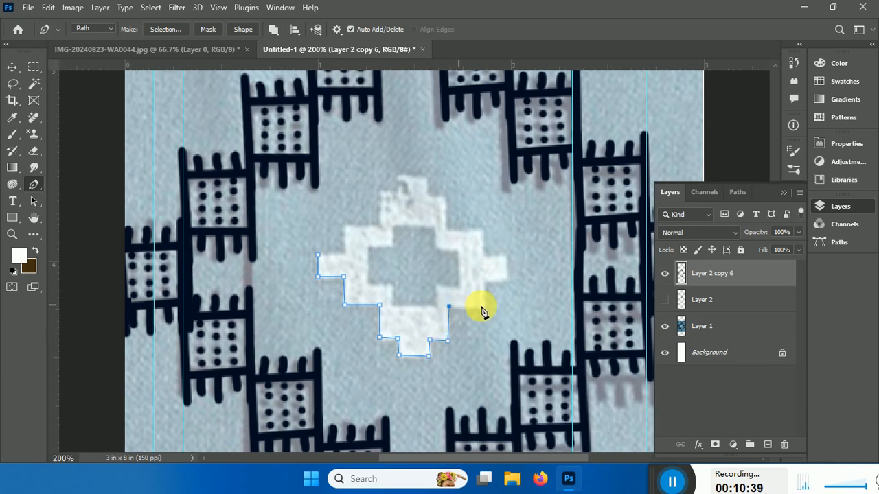
{"action": "left_click", "coordinate": [485, 307]}
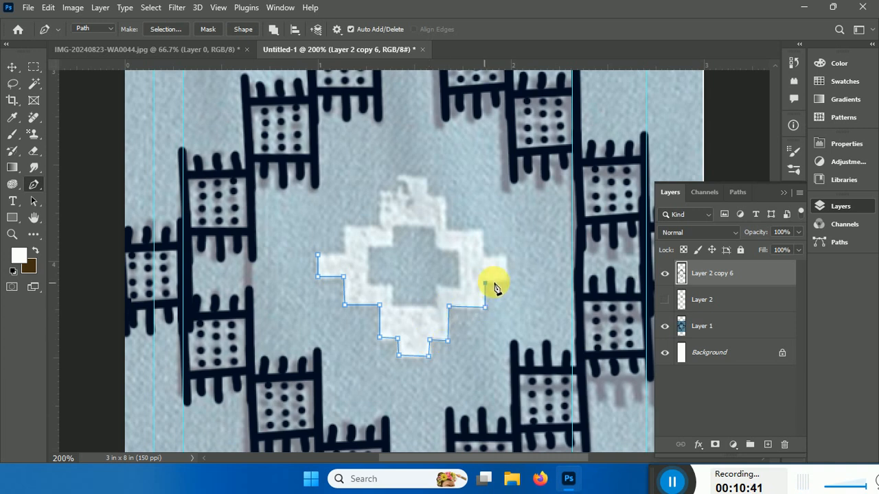
{"action": "left_click", "coordinate": [508, 276]}
{"action": "left_click", "coordinate": [506, 278]}
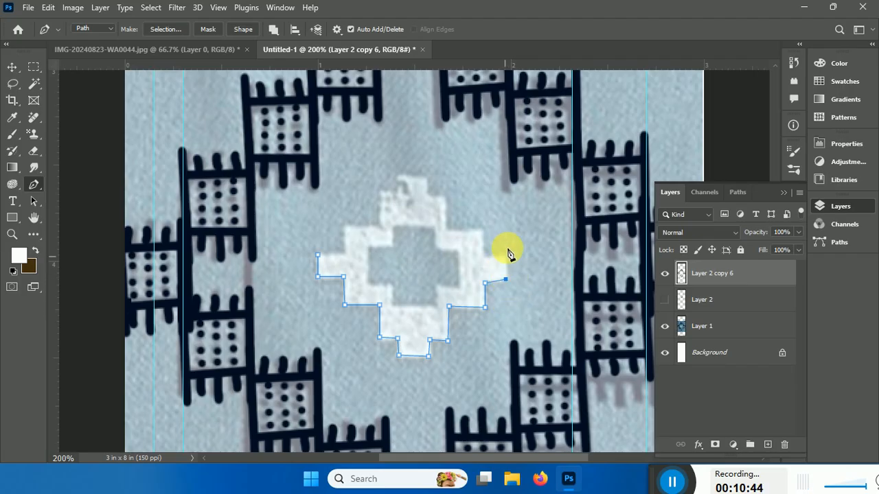
{"action": "left_click", "coordinate": [508, 257]}
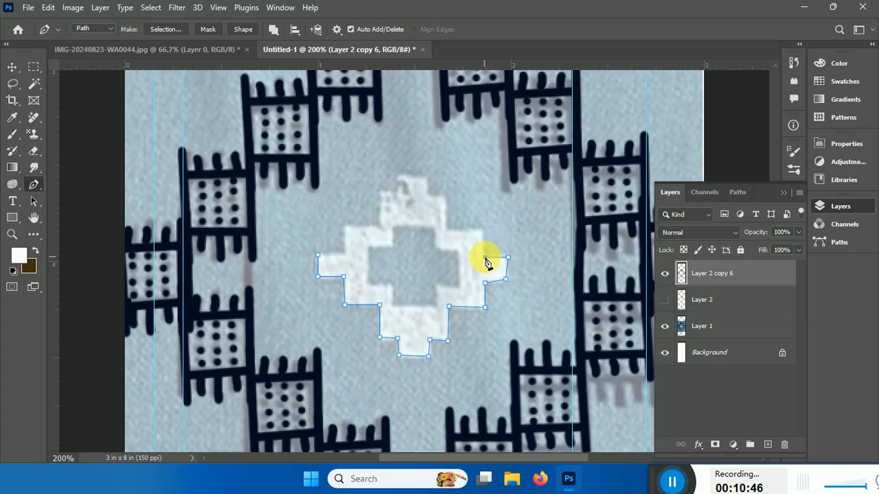
Continue the path along the motif's stepped upper half and close it at the starting point on the left tip.
{"action": "left_click", "coordinate": [484, 232]}
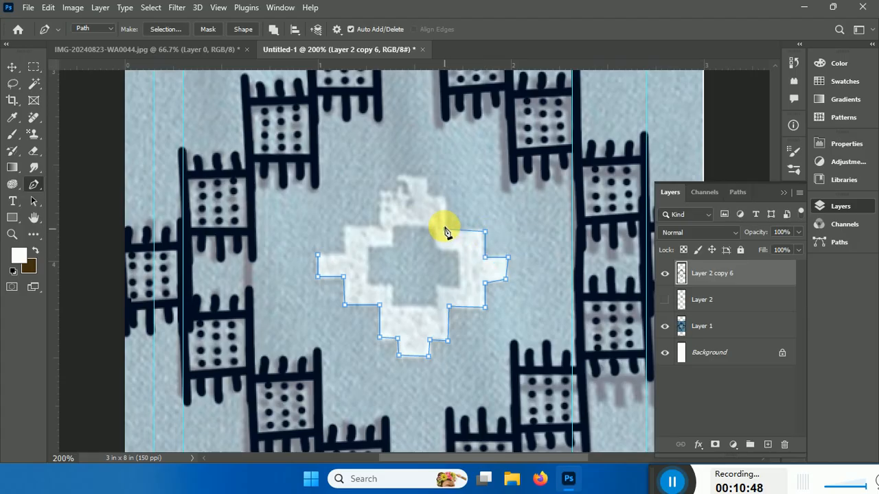
{"action": "left_click", "coordinate": [446, 198]}
{"action": "left_click", "coordinate": [426, 198]}
{"action": "left_click", "coordinate": [425, 181]}
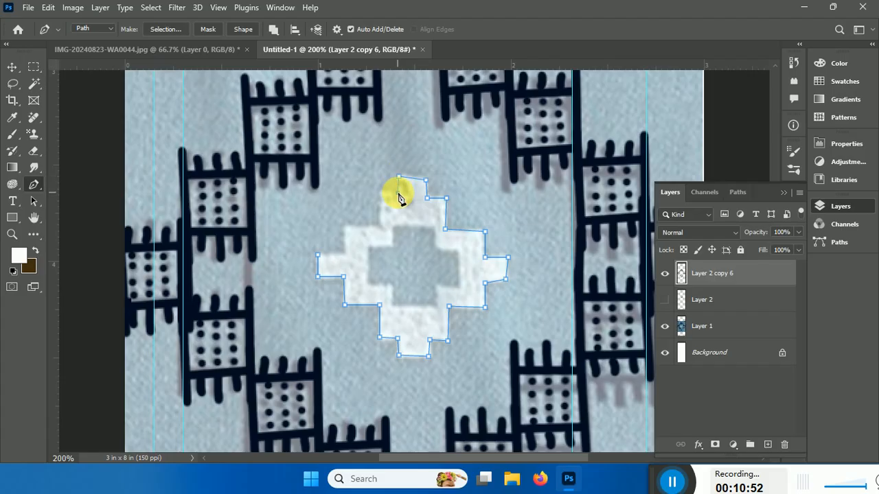
{"action": "left_click", "coordinate": [398, 193]}
{"action": "left_click", "coordinate": [379, 191]}
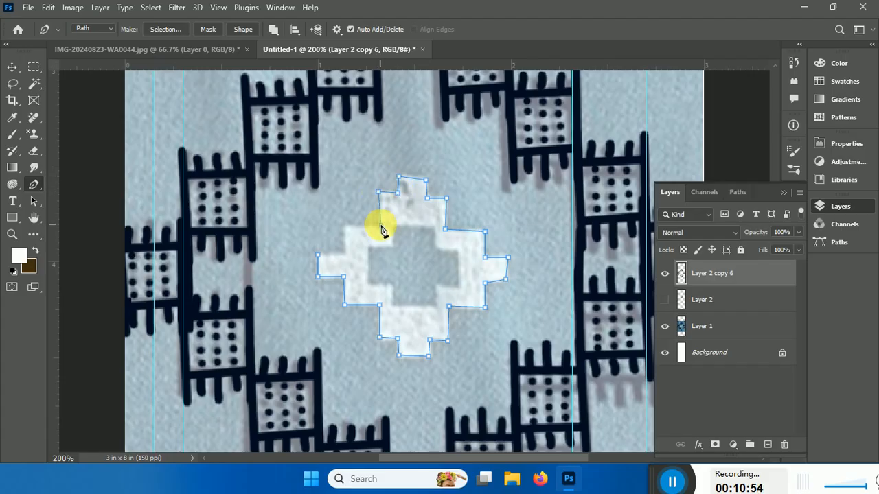
{"action": "left_click", "coordinate": [380, 224]}
{"action": "left_click", "coordinate": [344, 227]}
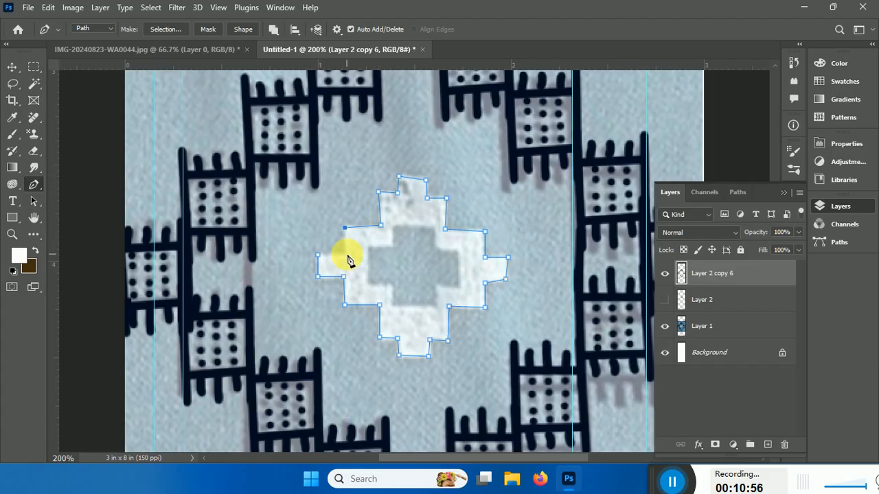
{"action": "left_click", "coordinate": [346, 255]}
{"action": "left_click", "coordinate": [317, 256]}
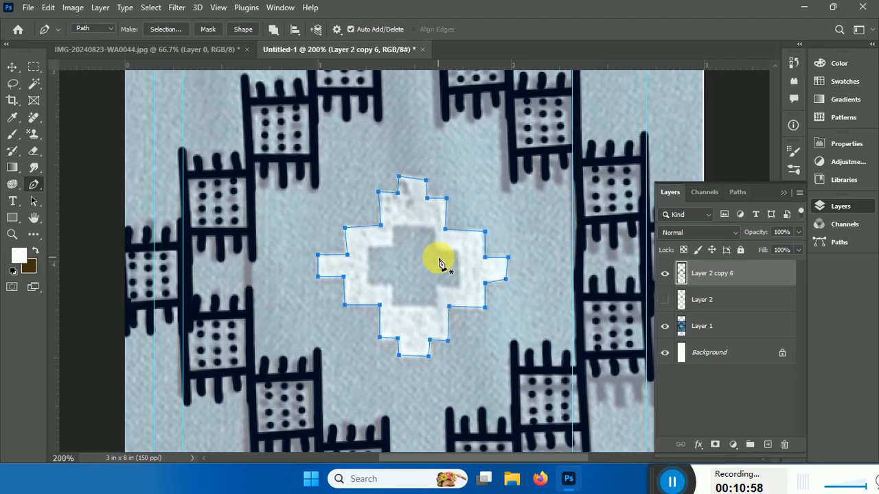
Convert the motif path to a selection, fill it with the white foreground color on Layer 2 copy 6, and deselect.
{"action": "key", "text": "ctrl+Return"}
{"action": "key", "text": "alt+BackSpace"}
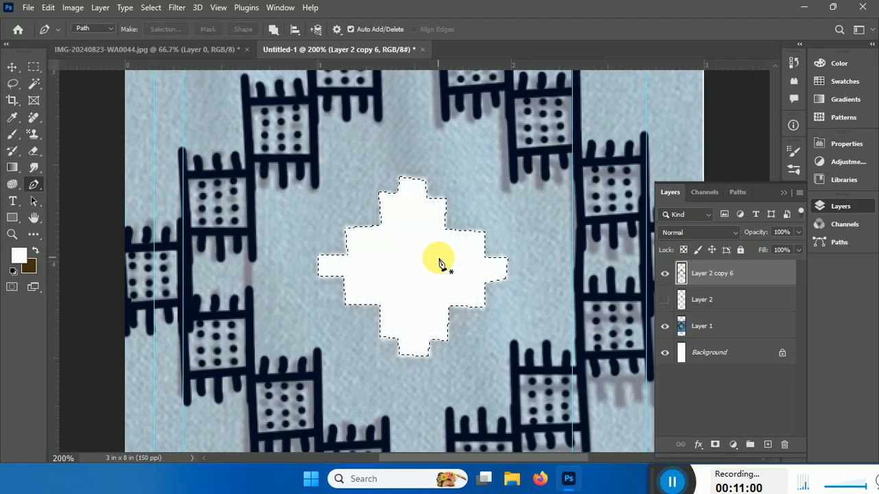
{"action": "key", "text": "ctrl+d"}
Set Layer 2 copy 6 to 50% opacity and trace a closed path around the cross-shaped opening inside the white motif.
{"action": "left_click", "coordinate": [786, 232]}
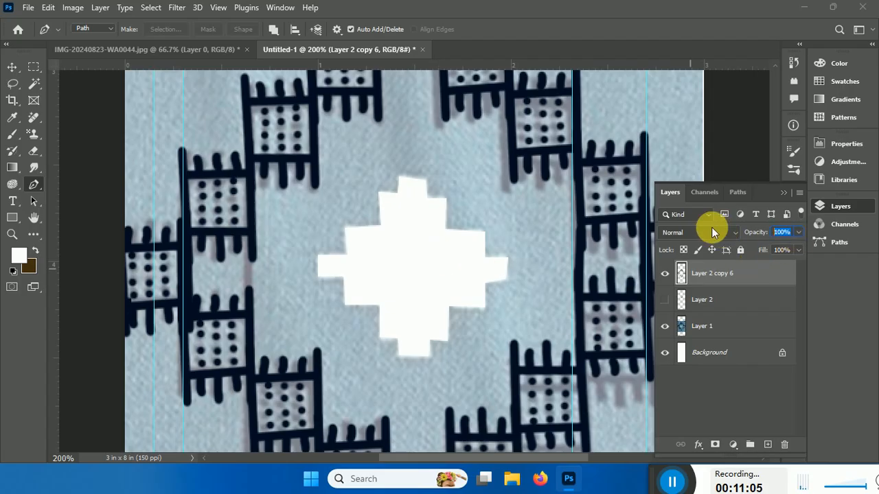
{"action": "type", "text": "50"}
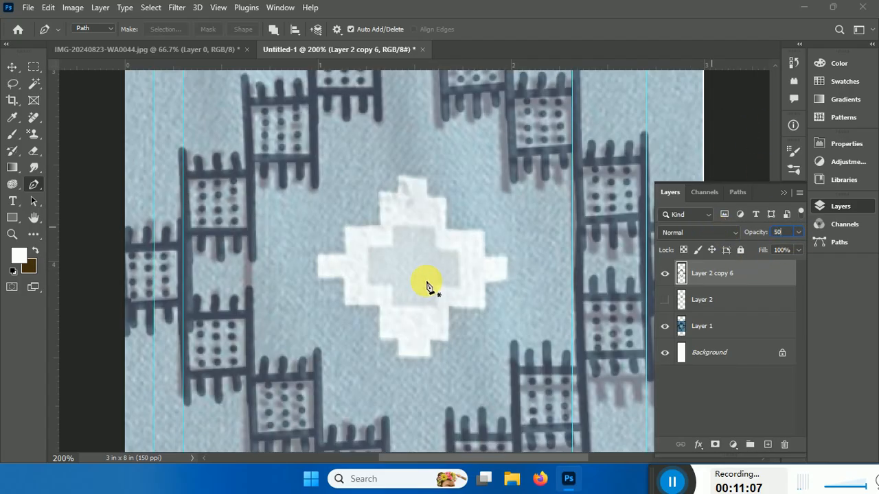
{"action": "left_click", "coordinate": [393, 248]}
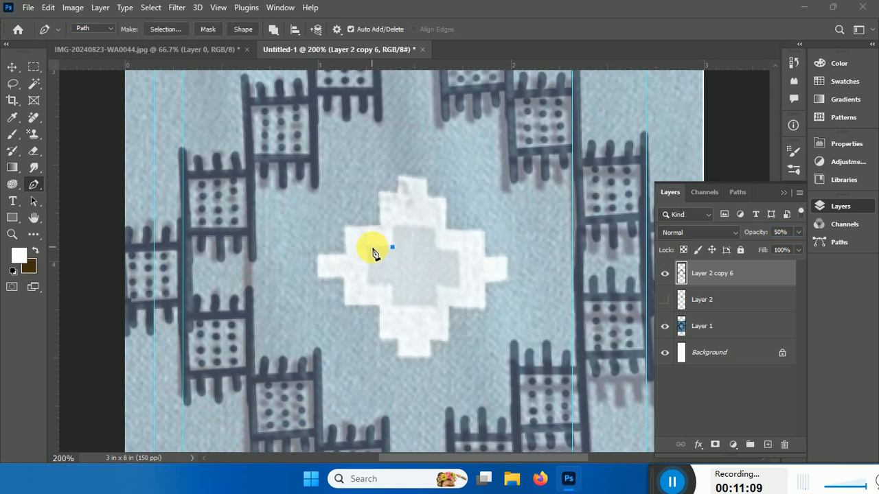
{"action": "left_click", "coordinate": [370, 248]}
{"action": "left_click", "coordinate": [369, 283]}
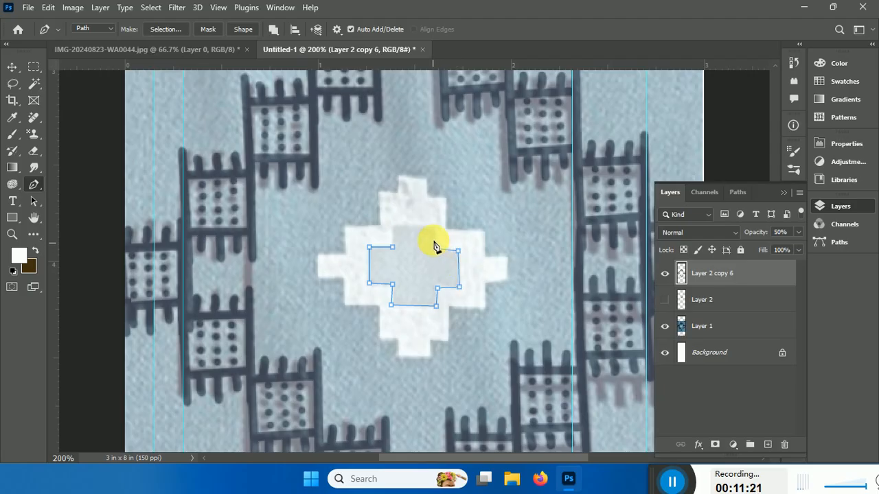
{"action": "left_click", "coordinate": [393, 248]}
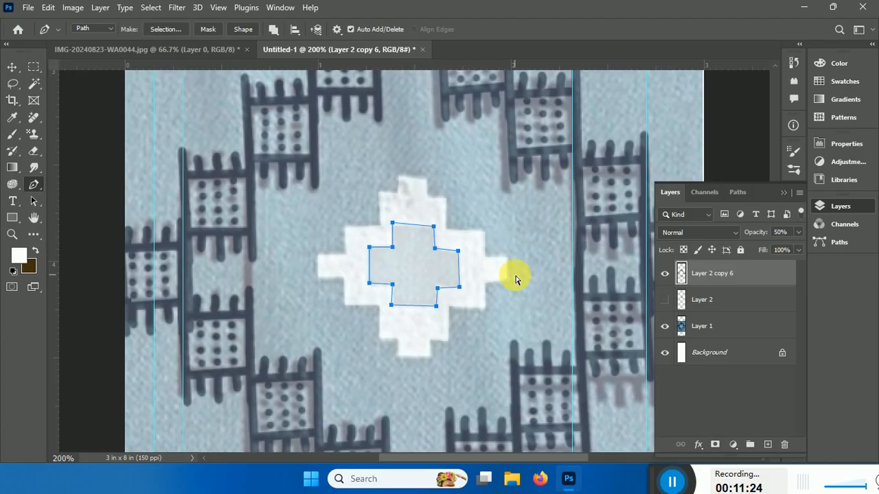
Convert the inner cross path to a selection, delete the white fill inside it, and deselect.
{"action": "key", "text": "ctrl+Return"}
{"action": "key", "text": "Delete"}
{"action": "key", "text": "ctrl+d"}
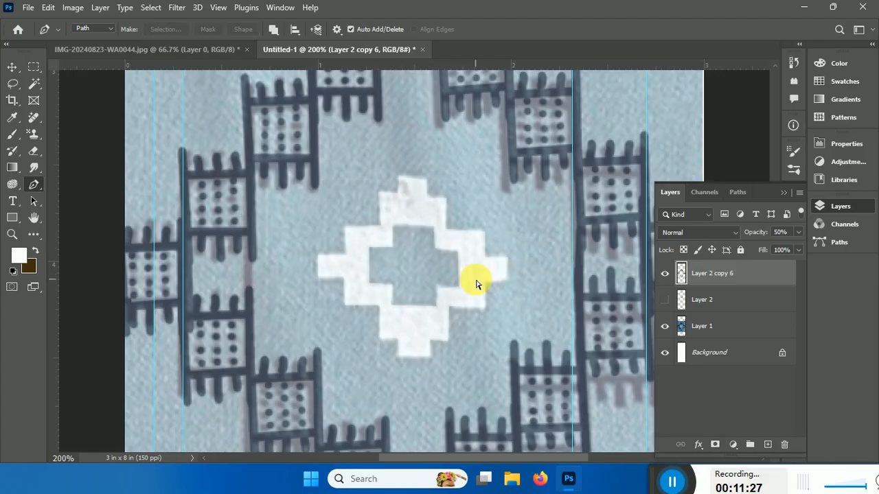
Set Layer 2 copy 6 to 100% opacity and hide the photo on Layer 1.
{"action": "left_click", "coordinate": [781, 232]}
{"action": "type", "text": "100"}
{"action": "key", "text": "Return"}
{"action": "key", "text": "ctrl+0"}
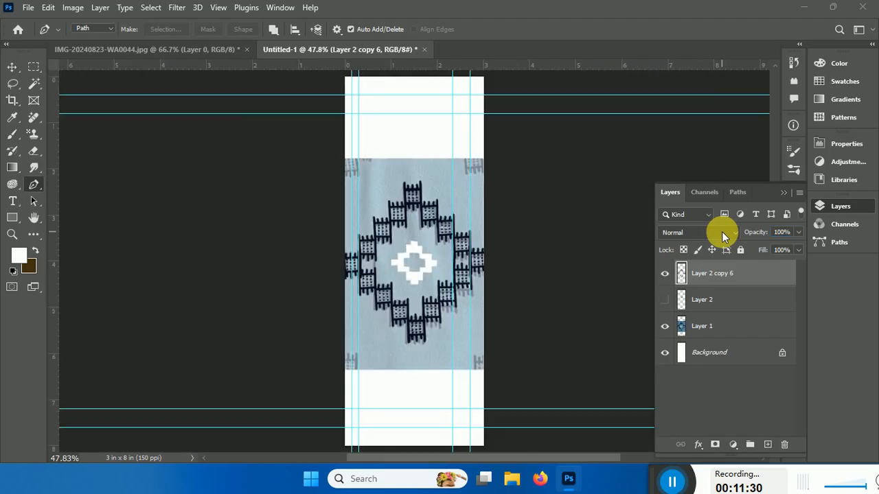
{"action": "left_click", "coordinate": [665, 329]}
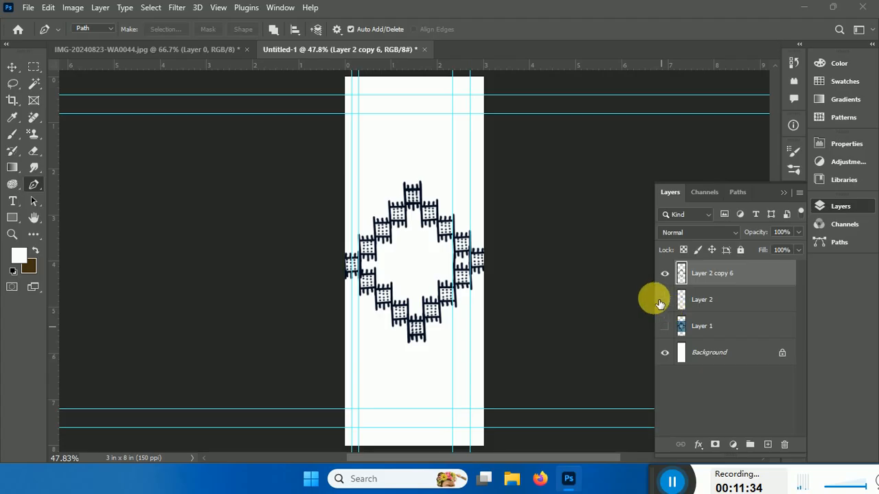
Switch to the shirt photo document and set the background color to a blue sampled from the fabric.
{"action": "left_click", "coordinate": [222, 49]}
{"action": "left_click", "coordinate": [36, 271]}
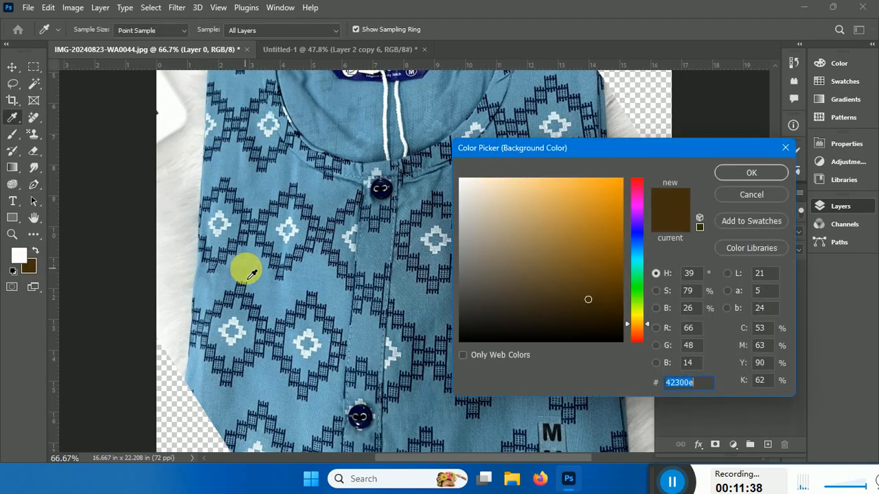
{"action": "left_click", "coordinate": [449, 258]}
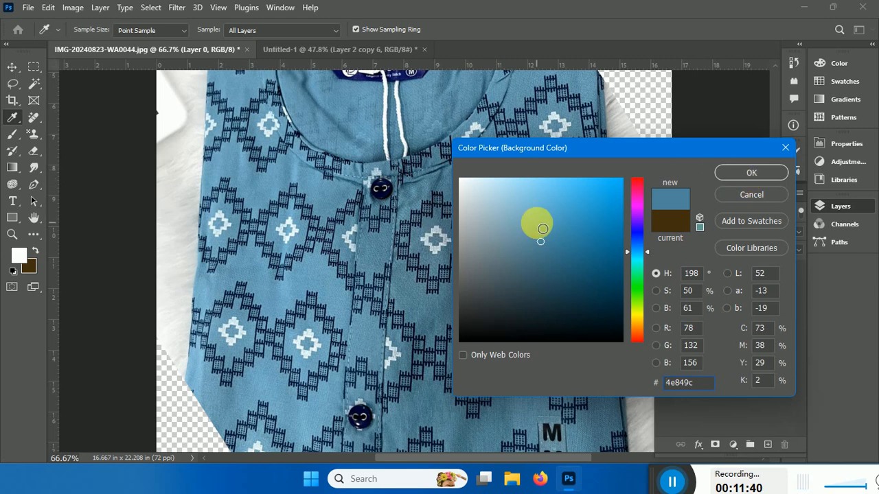
{"action": "left_click", "coordinate": [751, 173]}
Return to the Untitled-1 document and fill its Background layer with the sampled blue background color.
{"action": "left_click", "coordinate": [376, 54]}
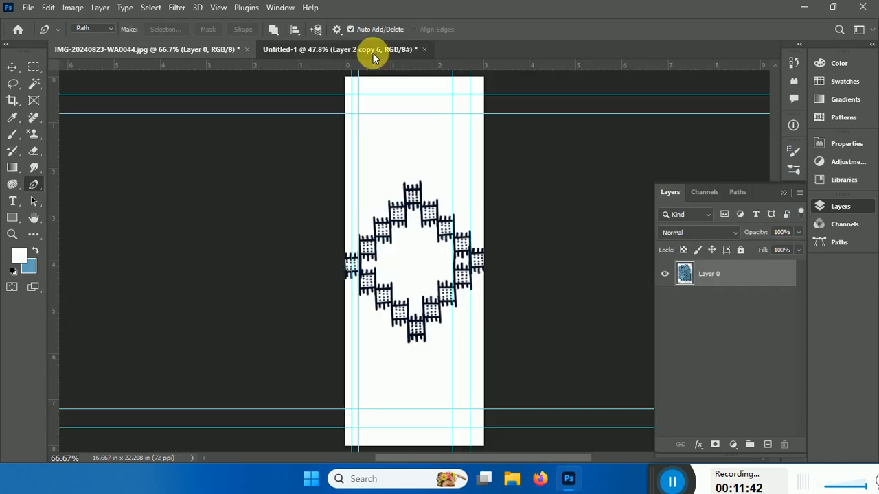
{"action": "left_click", "coordinate": [723, 355]}
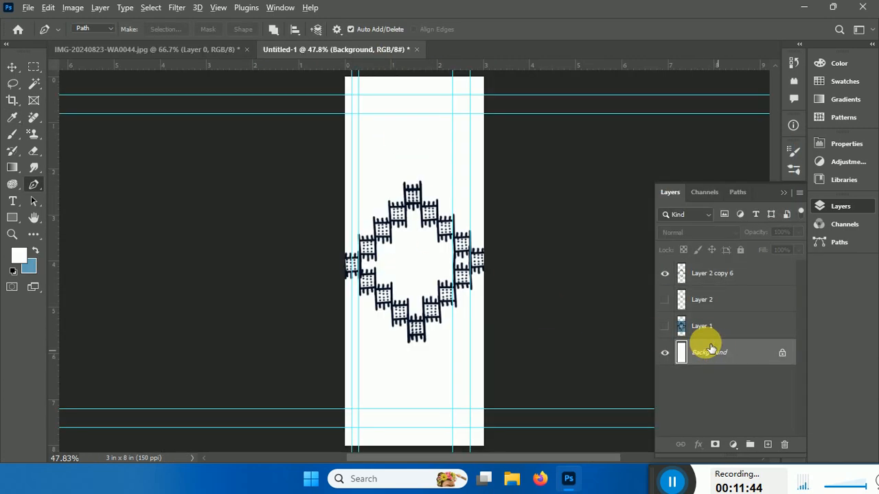
{"action": "key", "text": "ctrl+BackSpace"}
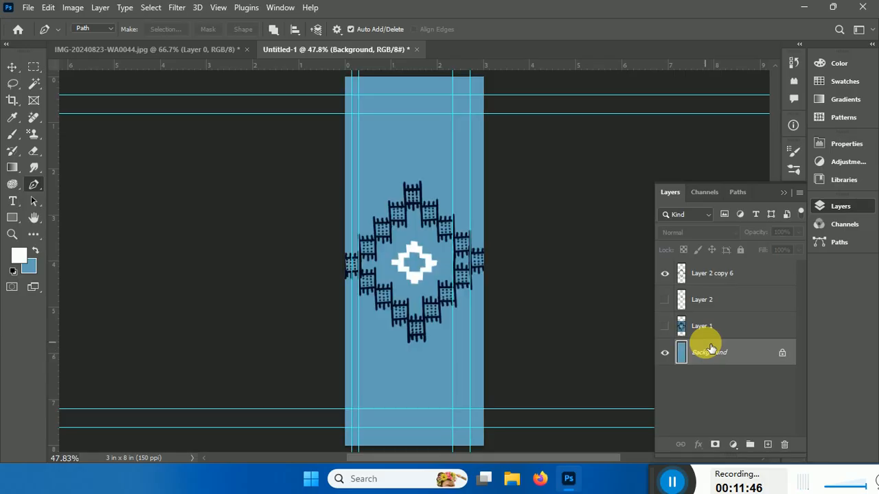
Duplicate the diamond layer, Layer 2 copy 6.
{"action": "key", "text": "ctrl+plus"}
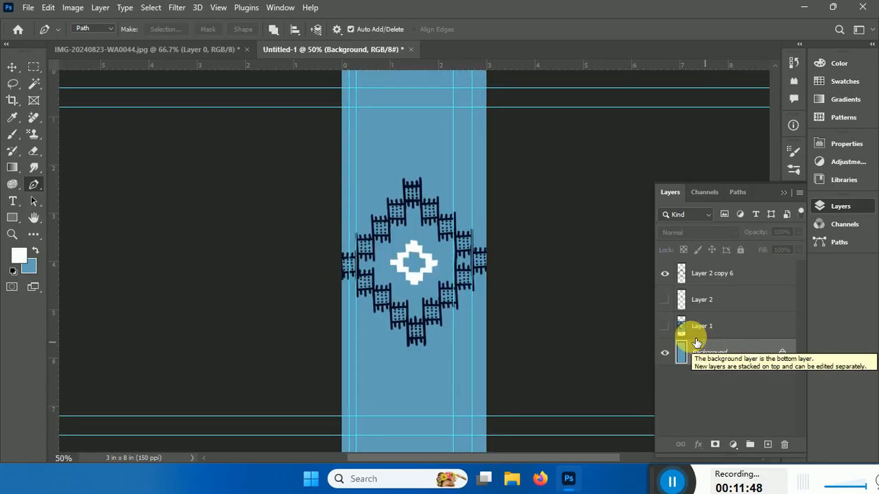
{"action": "left_click", "coordinate": [698, 280]}
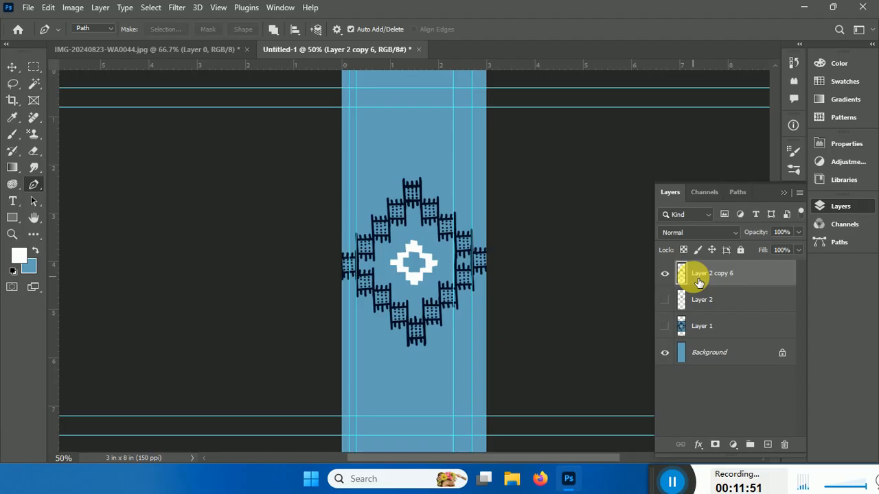
{"action": "key", "text": "ctrl+j"}
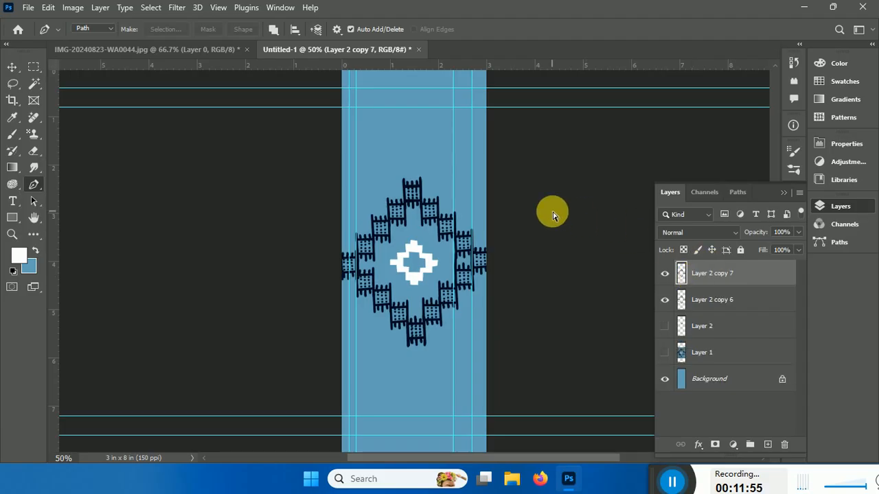
{"action": "key", "text": "ctrl+minus"}
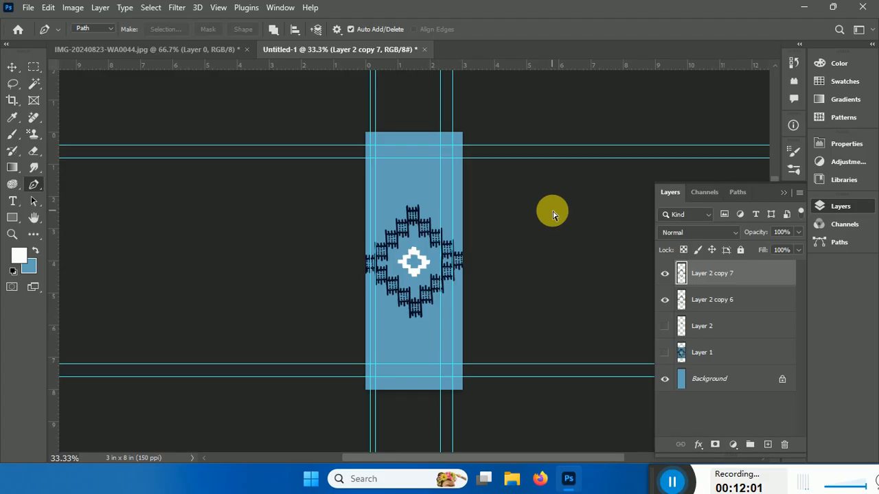
{"action": "key", "text": "ctrl+plus"}
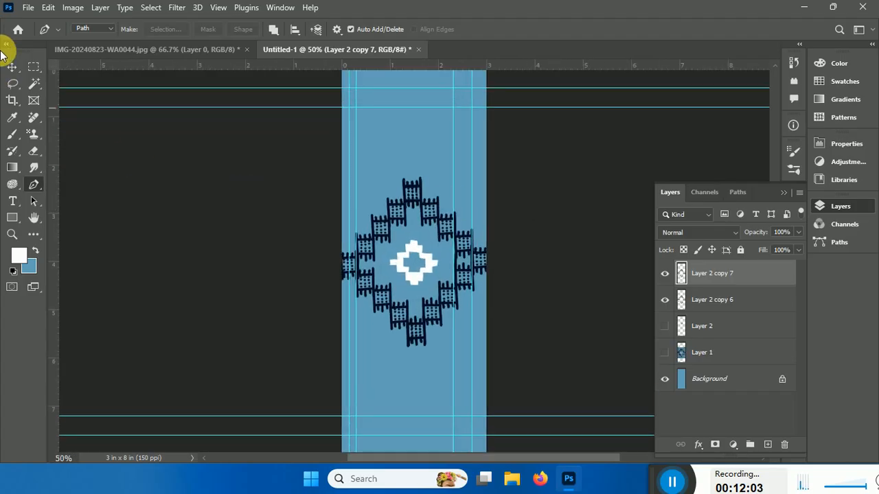
Remove three of the vertical guides and move the remaining one to the document's horizontal center at about 1.5 inches.
{"action": "left_click", "coordinate": [9, 68]}
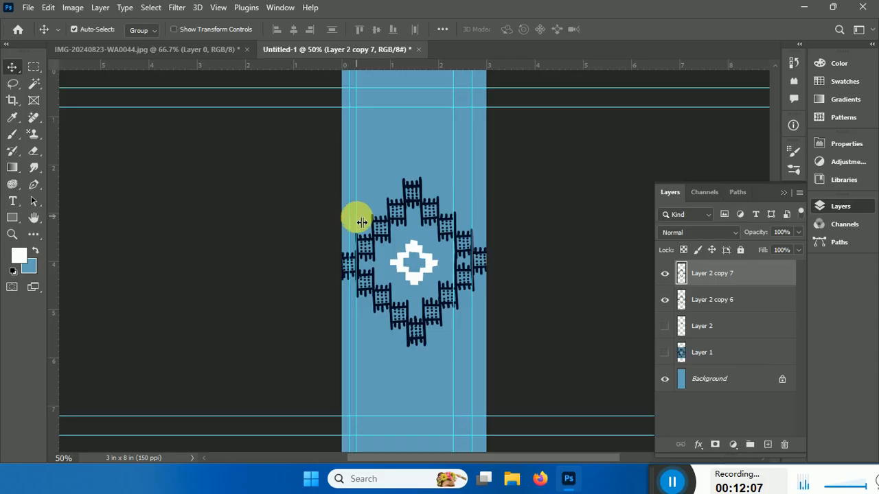
{"action": "left_click_drag", "start_coordinate": [361, 222], "coordinate": [28, 165]}
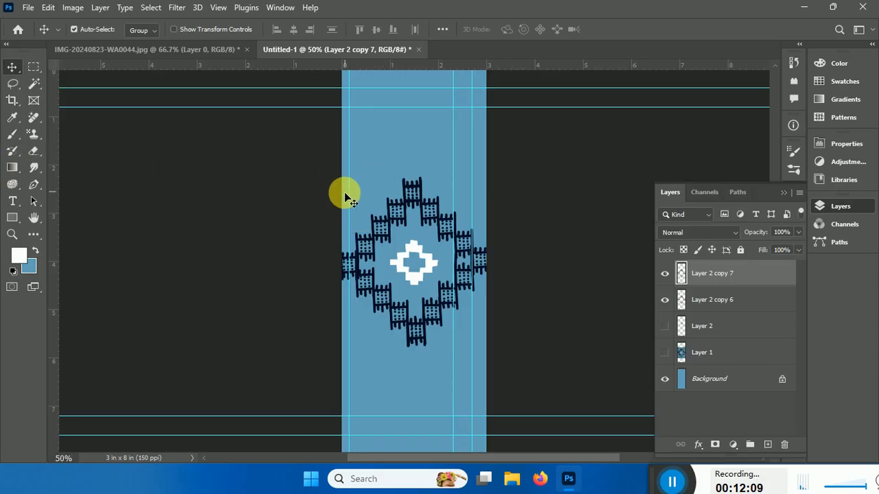
{"action": "left_click_drag", "start_coordinate": [352, 200], "coordinate": [28, 155]}
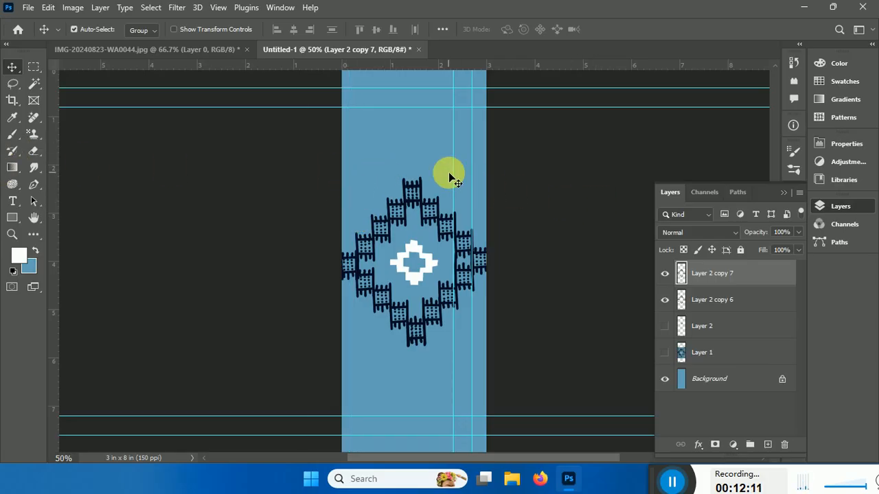
{"action": "left_click_drag", "start_coordinate": [453, 177], "coordinate": [34, 127]}
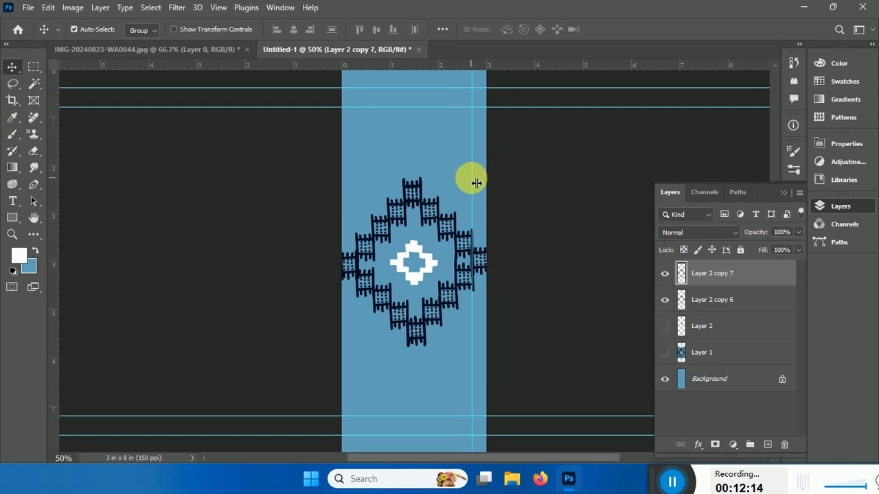
{"action": "left_click_drag", "start_coordinate": [476, 182], "coordinate": [414, 176]}
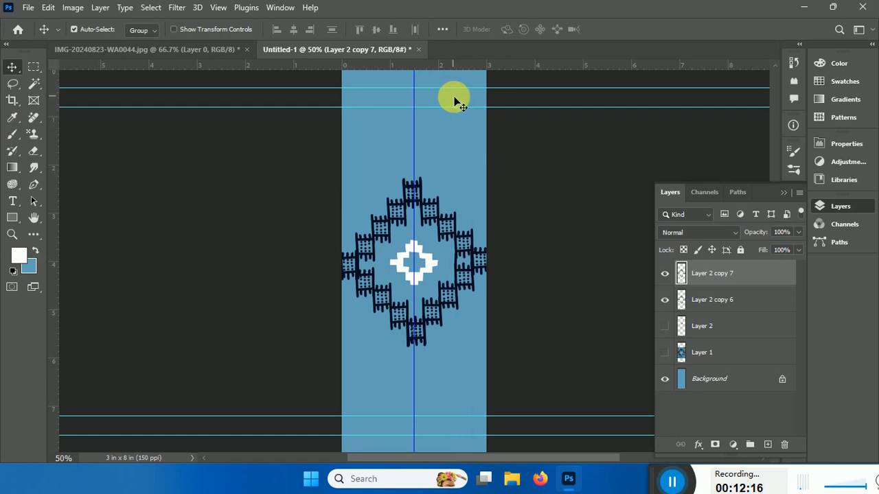
Remove three of the horizontal guides and move the remaining one to the document's vertical center at about 4 inches.
{"action": "left_click_drag", "start_coordinate": [454, 105], "coordinate": [470, 14]}
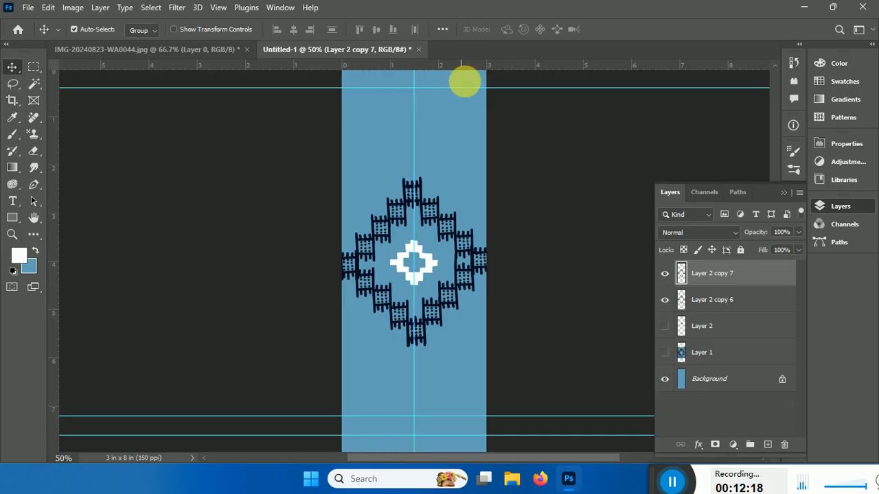
{"action": "left_click_drag", "start_coordinate": [465, 89], "coordinate": [475, 11]}
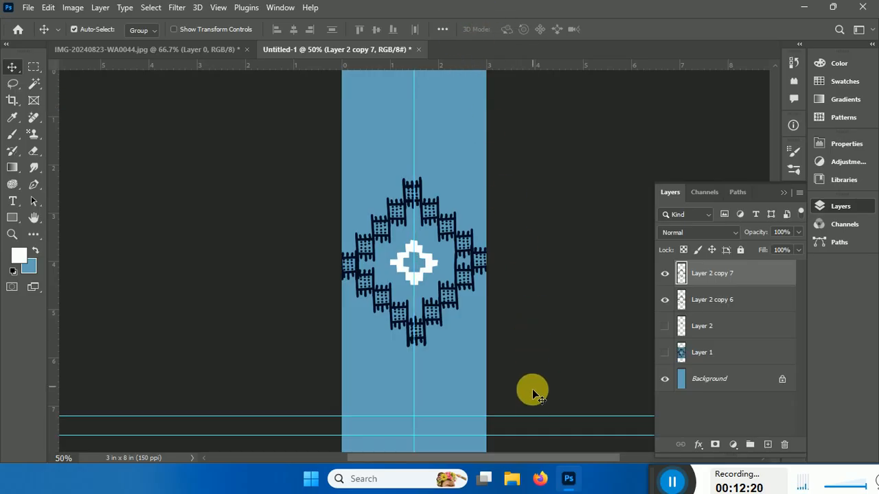
{"action": "left_click_drag", "start_coordinate": [535, 419], "coordinate": [522, 50]}
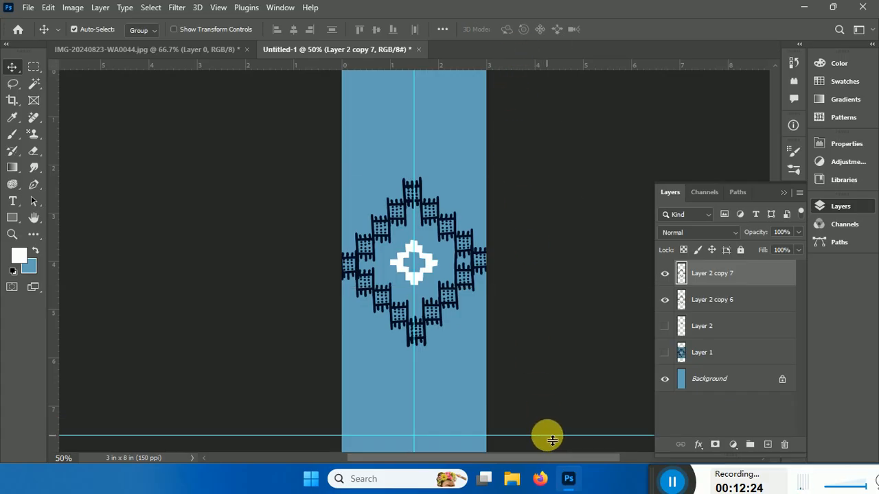
{"action": "left_click_drag", "start_coordinate": [552, 440], "coordinate": [526, 260]}
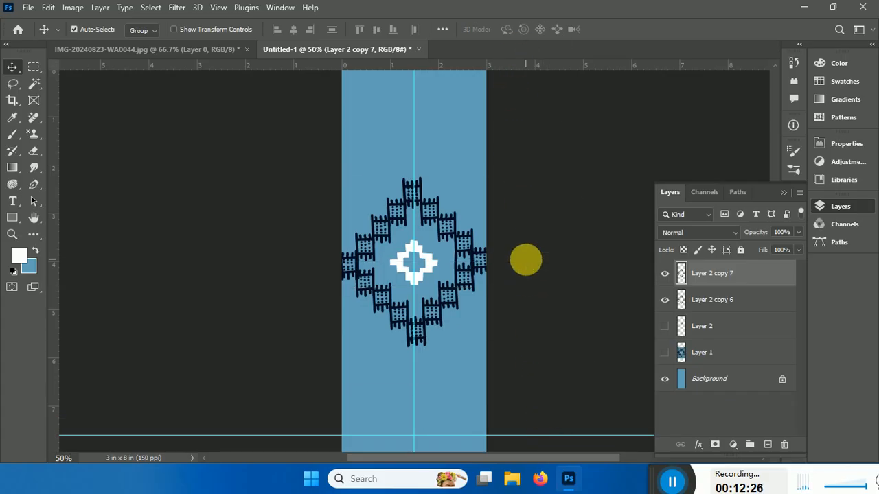
{"action": "key", "text": "ctrl+minus"}
{"action": "key", "text": "ctrl+0"}
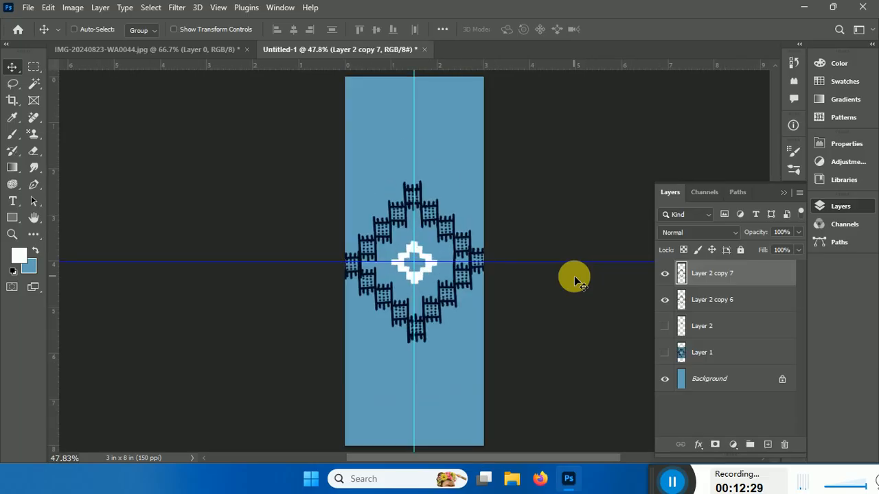
{"action": "left_click", "coordinate": [545, 190], "text": "ctrl"}
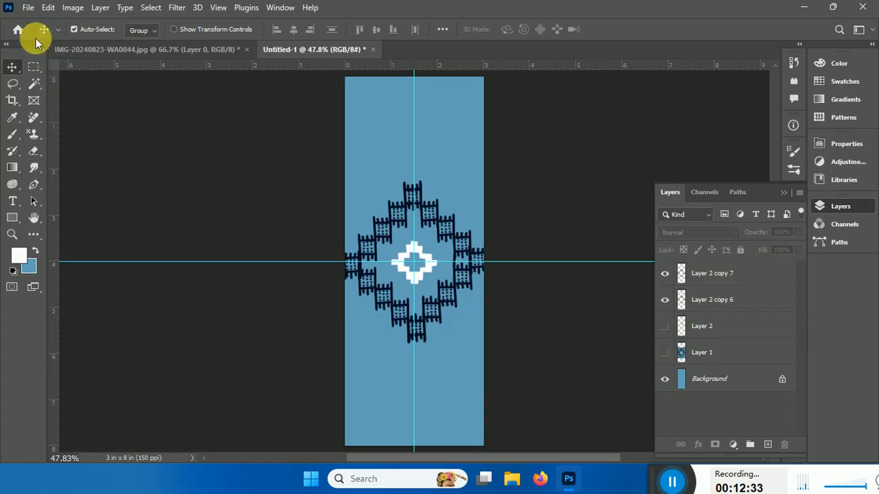
Select the upper-left quarter of Layer 2 copy 7, flip it horizontally and vertically, and deselect it.
{"action": "left_click", "coordinate": [34, 66]}
{"action": "left_click_drag", "start_coordinate": [344, 77], "coordinate": [413, 261]}
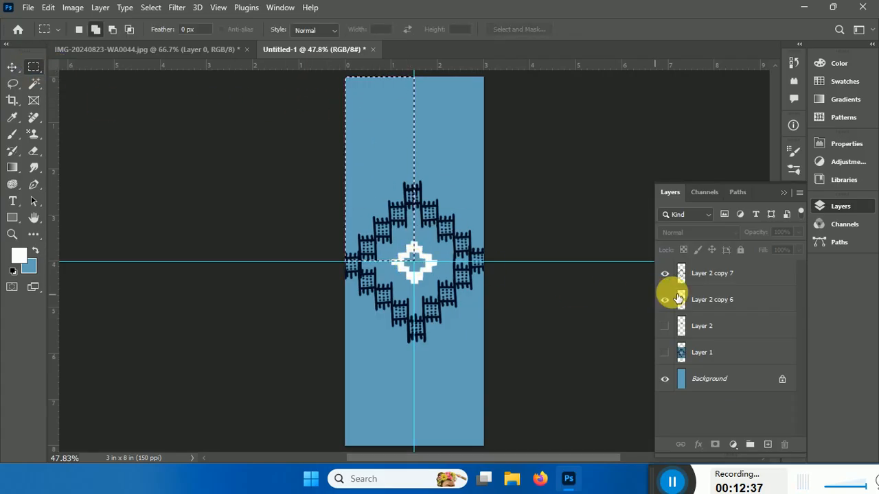
{"action": "left_click", "coordinate": [744, 274]}
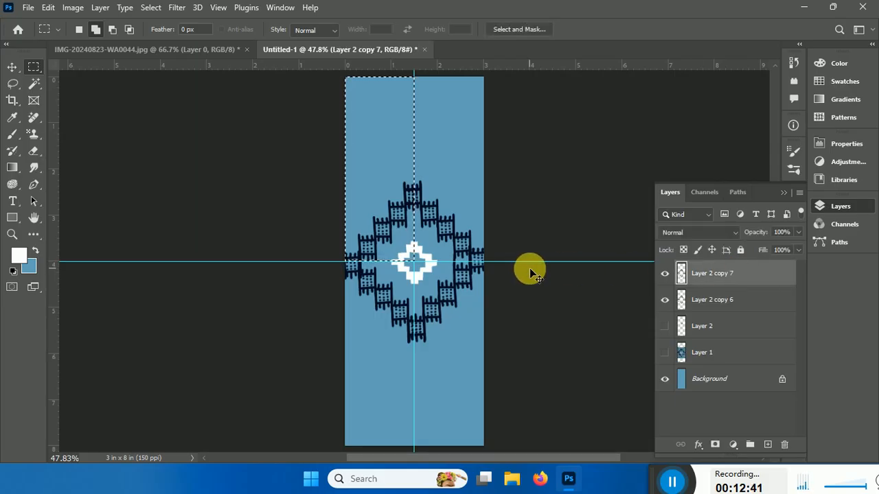
{"action": "key", "text": "ctrl+t"}
{"action": "right_click", "coordinate": [390, 195]}
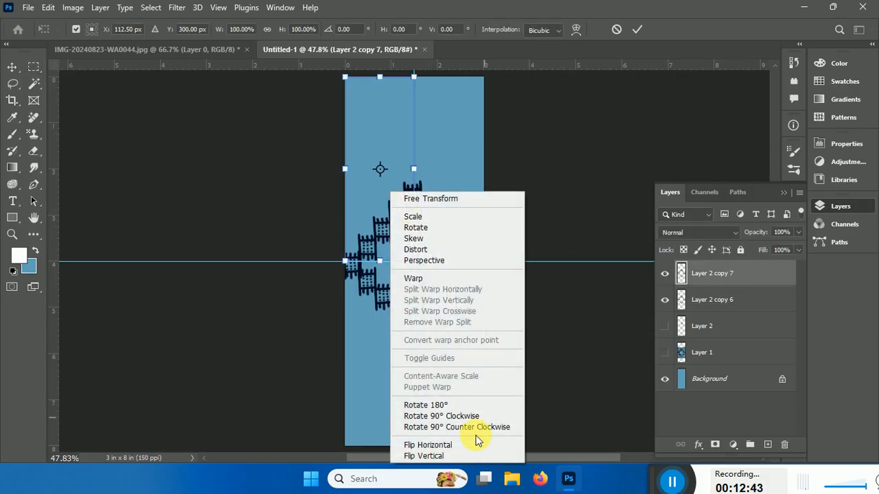
{"action": "left_click", "coordinate": [463, 444]}
{"action": "right_click", "coordinate": [372, 194]}
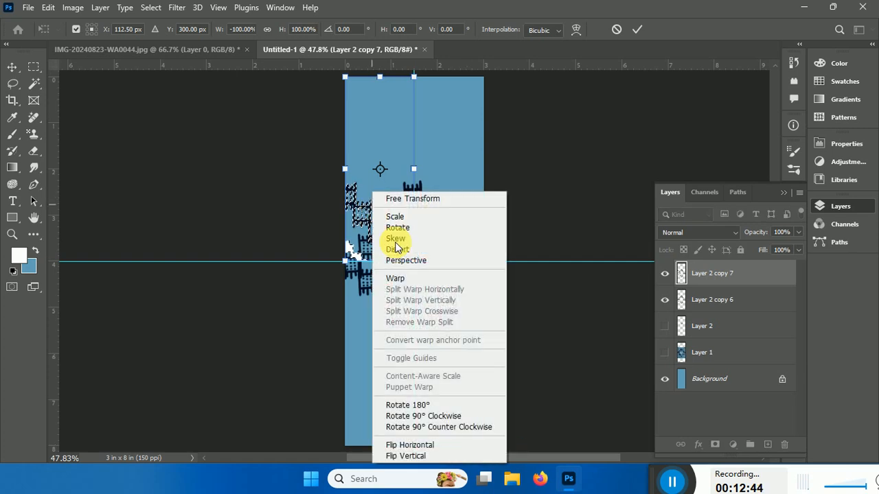
{"action": "left_click", "coordinate": [457, 458]}
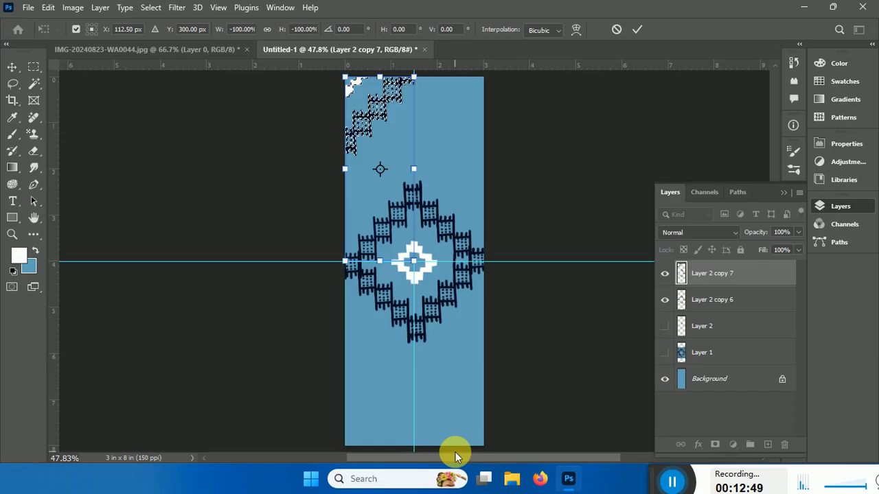
{"action": "key", "text": "Return"}
{"action": "key", "text": "ctrl+d"}
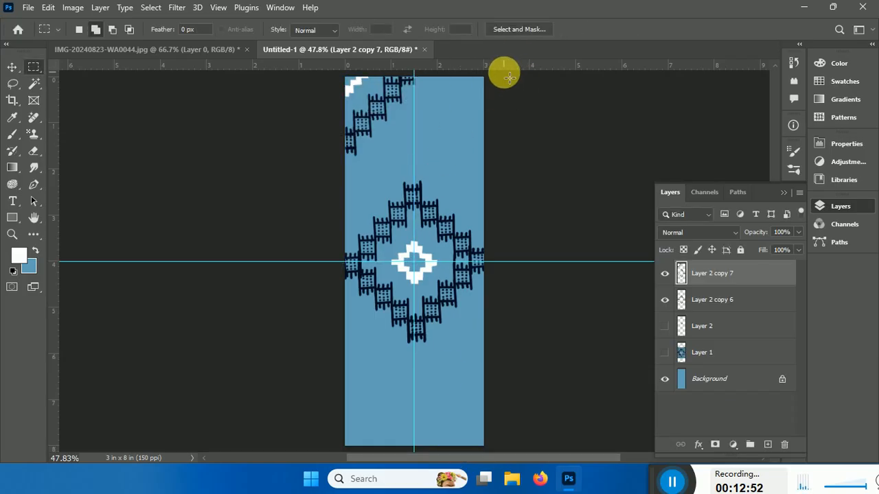
Select the upper-right quarter of Layer 2 copy 7 up to the guides and flip it horizontally and vertically.
{"action": "left_click_drag", "start_coordinate": [486, 77], "coordinate": [414, 261]}
{"action": "key", "text": "ctrl+t"}
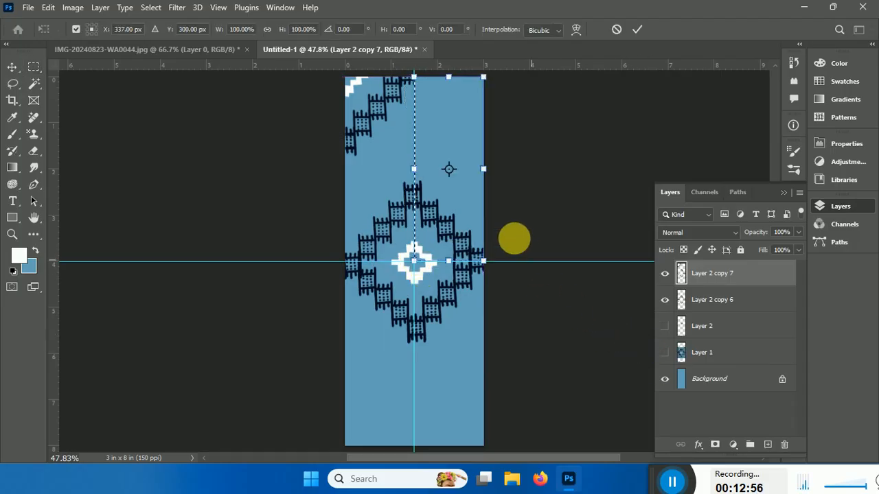
{"action": "right_click", "coordinate": [444, 192]}
{"action": "left_click", "coordinate": [522, 443]}
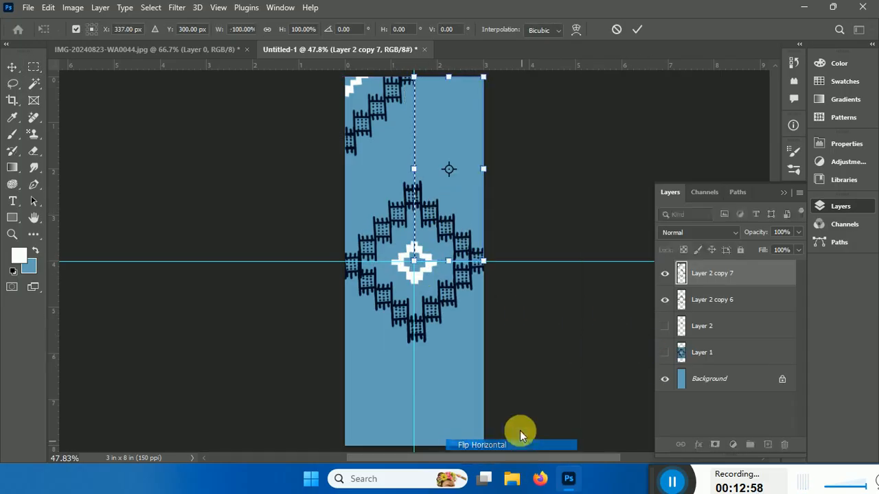
{"action": "right_click", "coordinate": [460, 233]}
{"action": "left_click", "coordinate": [522, 455]}
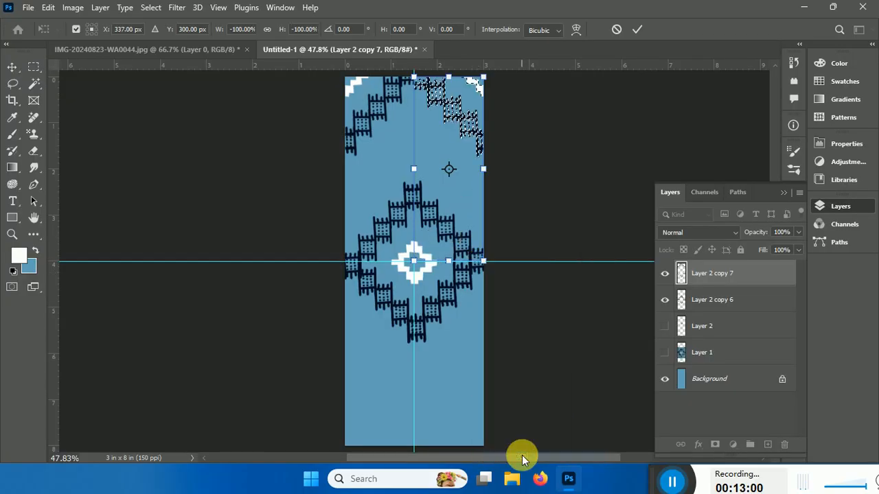
{"action": "key", "text": "Return"}
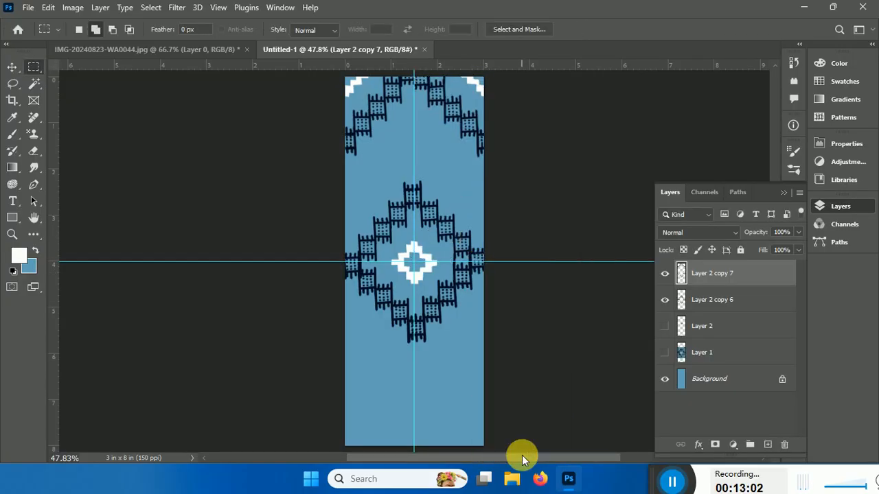
Select the lower-left quarter of Layer 2 copy 7 up to the guides and flip it vertically and horizontally.
{"action": "scroll", "coordinate": [541, 382], "scroll_direction": "down", "scroll_amount": 1}
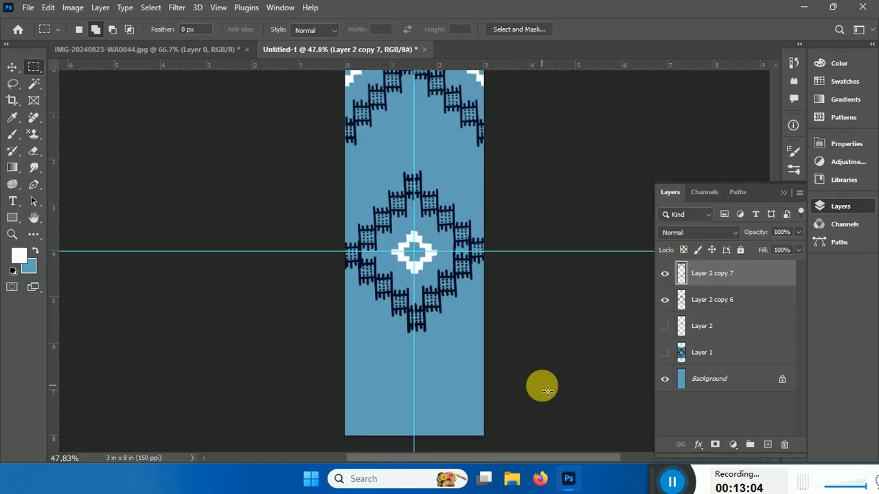
{"action": "scroll", "coordinate": [310, 285], "scroll_direction": "down", "scroll_amount": 2}
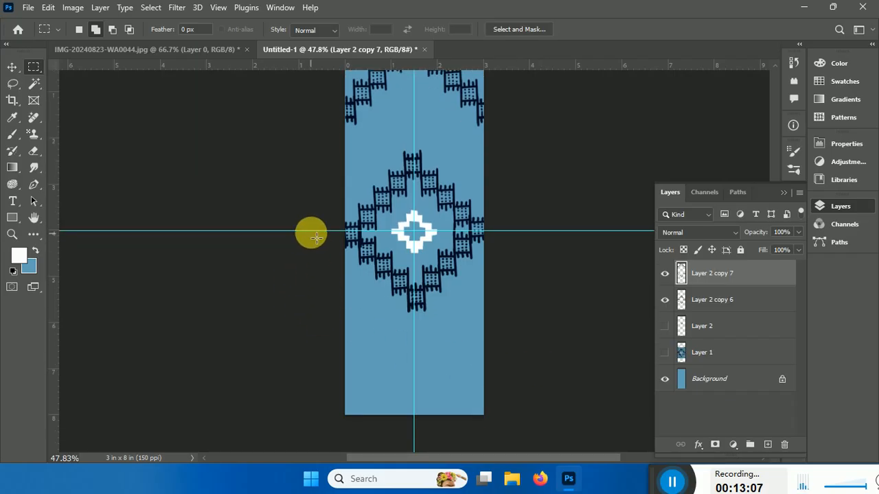
{"action": "left_click_drag", "start_coordinate": [345, 231], "coordinate": [408, 432]}
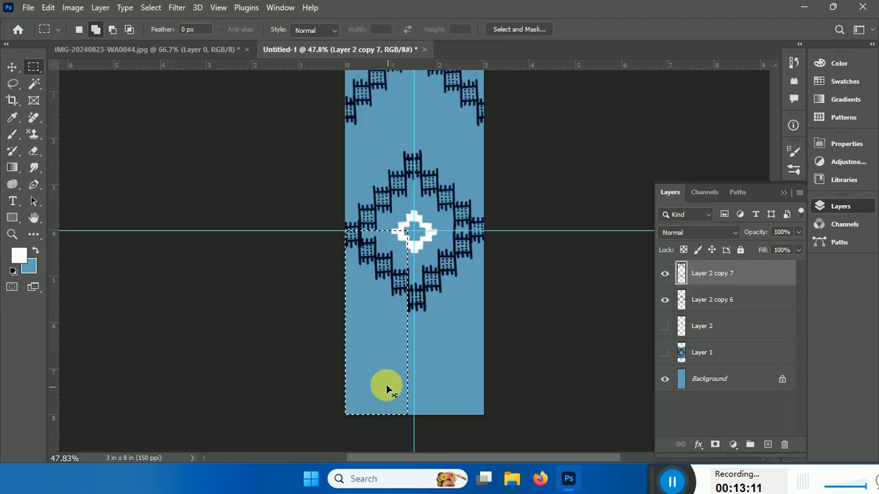
{"action": "key", "text": "ctrl+d"}
{"action": "left_click_drag", "start_coordinate": [346, 232], "coordinate": [424, 431]}
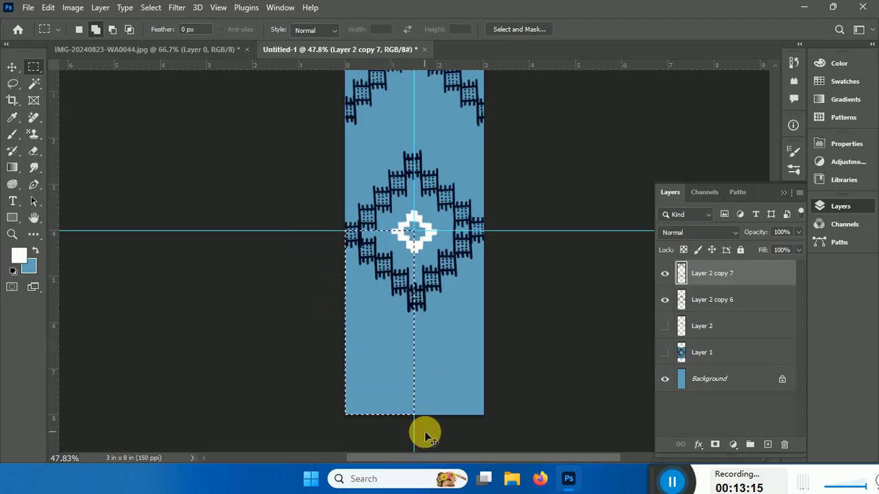
{"action": "key", "text": "ctrl+t"}
{"action": "right_click", "coordinate": [389, 362]}
{"action": "left_click", "coordinate": [431, 358]}
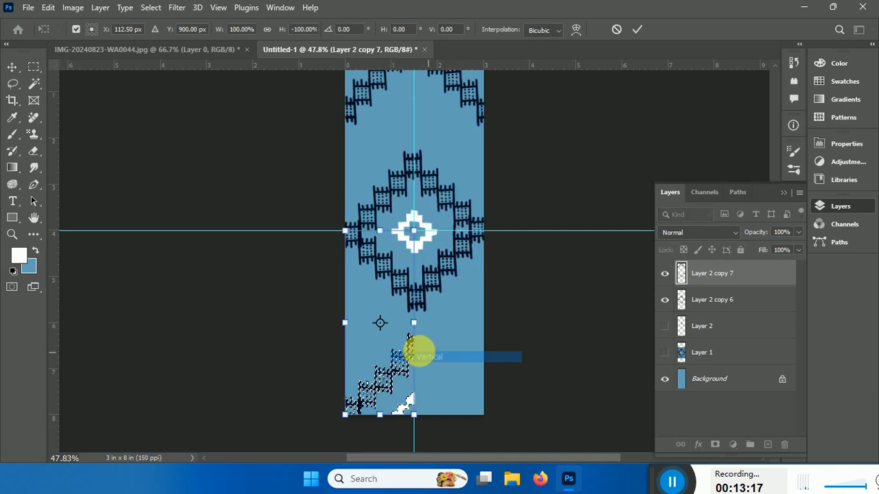
{"action": "right_click", "coordinate": [370, 351]}
{"action": "left_click", "coordinate": [408, 332]}
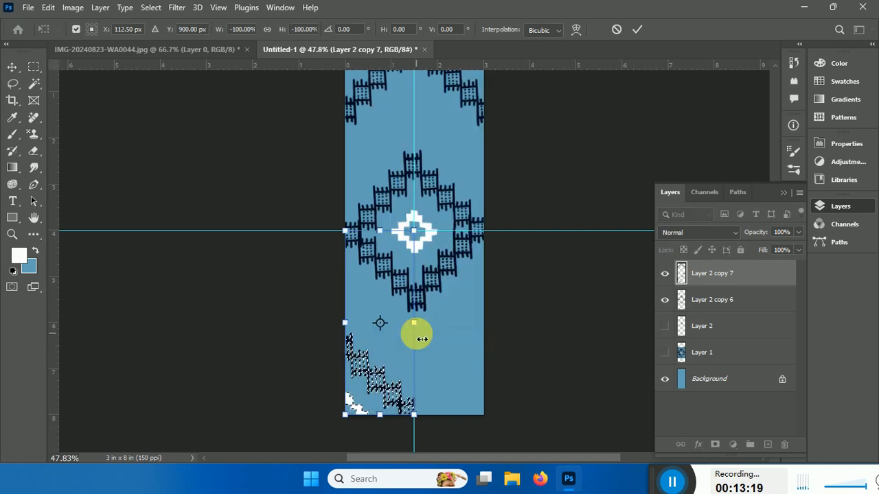
{"action": "key", "text": "Return"}
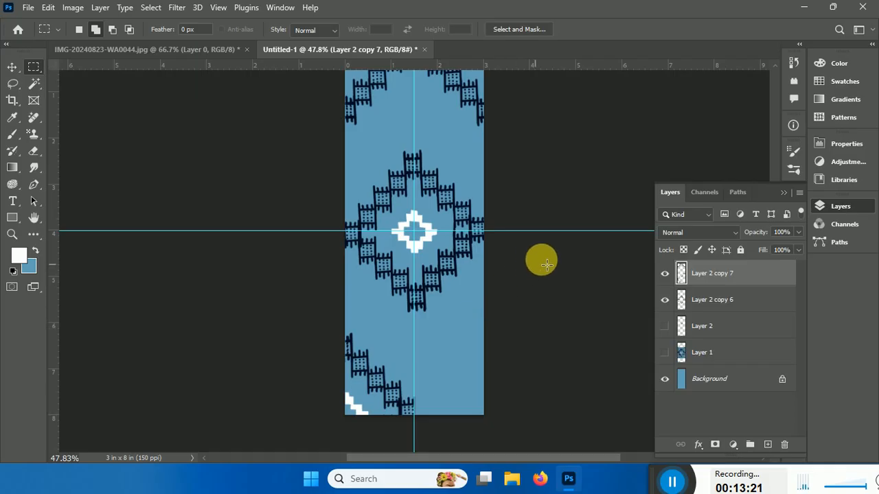
Select the lower-right quarter of Layer 2 copy 7 up to the guides and flip it horizontally and vertically.
{"action": "left_click_drag", "start_coordinate": [567, 231], "coordinate": [412, 456]}
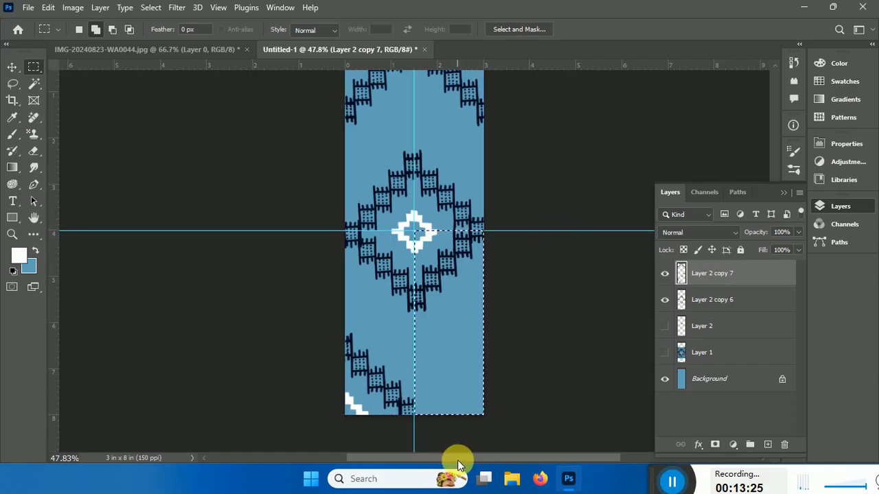
{"action": "key", "text": "ctrl+t"}
{"action": "right_click", "coordinate": [456, 364]}
{"action": "left_click", "coordinate": [474, 345]}
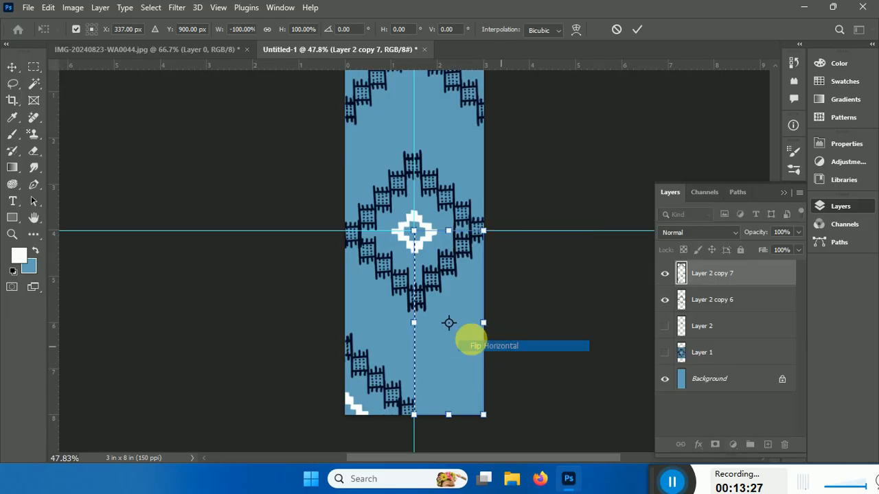
{"action": "right_click", "coordinate": [456, 338]}
{"action": "left_click", "coordinate": [506, 330]}
{"action": "key", "text": "Return"}
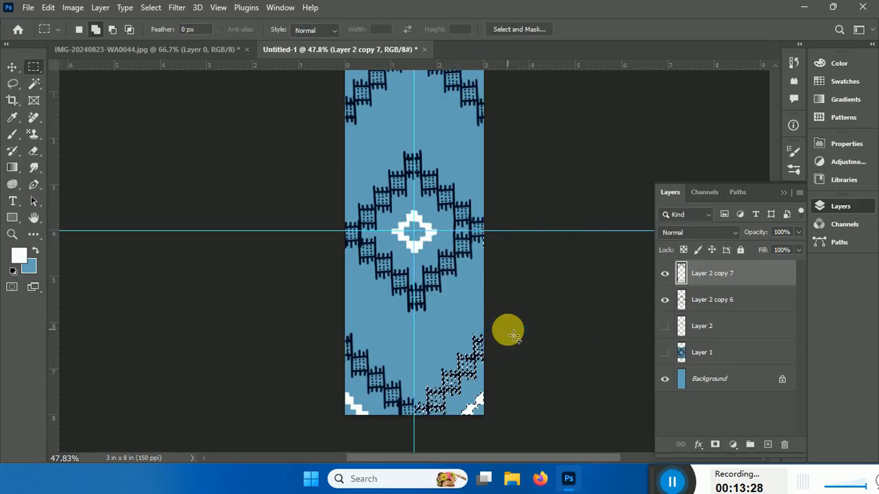
Define the whole blue diamond tile as a new pattern, keeping the suggested name.
{"action": "key", "text": "ctrl+minus"}
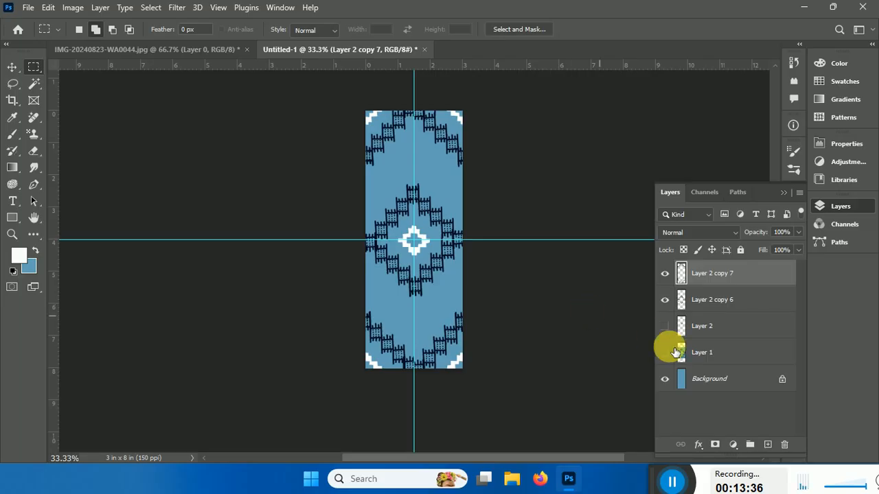
{"action": "left_click", "coordinate": [48, 7]}
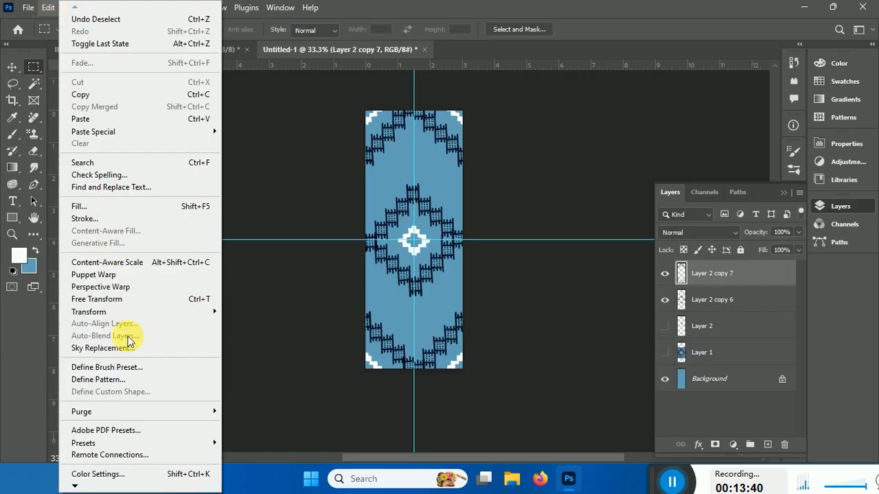
{"action": "left_click", "coordinate": [130, 379]}
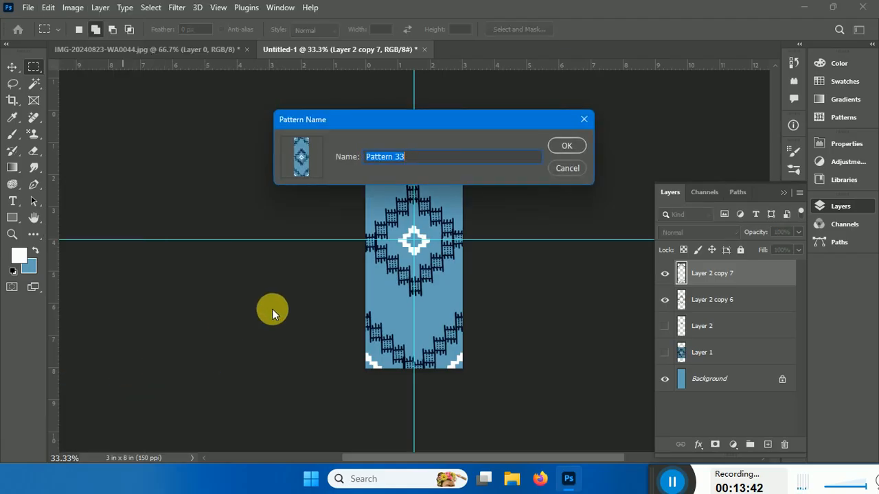
{"action": "left_click", "coordinate": [566, 146]}
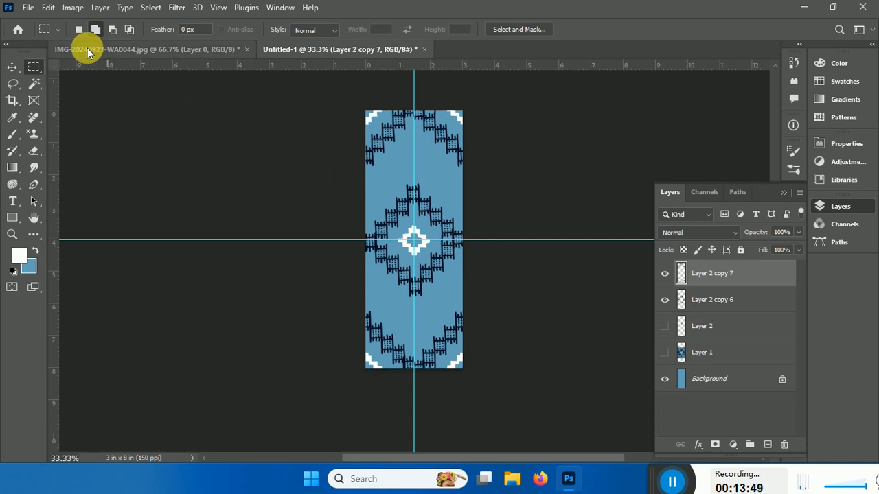
Create a new document 27 inches wide and 45.5 inches high at 150 pixels per inch.
{"action": "left_click", "coordinate": [28, 8]}
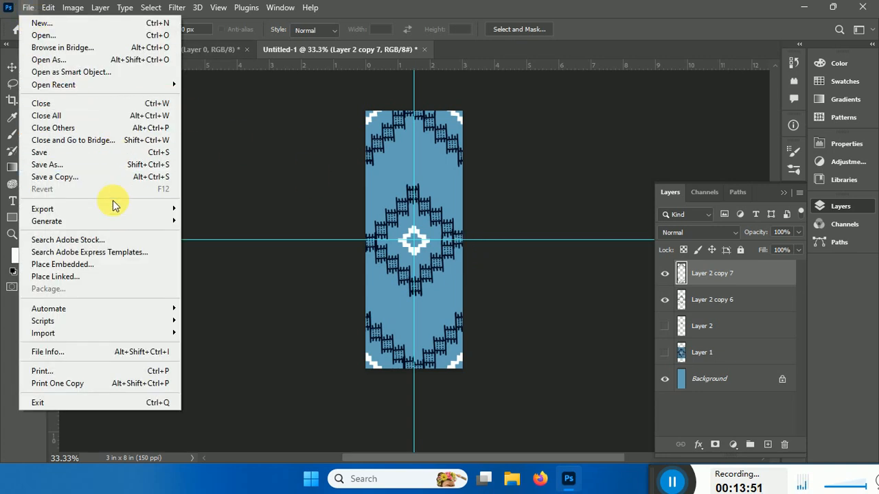
{"action": "mouse_move", "coordinate": [126, 226]}
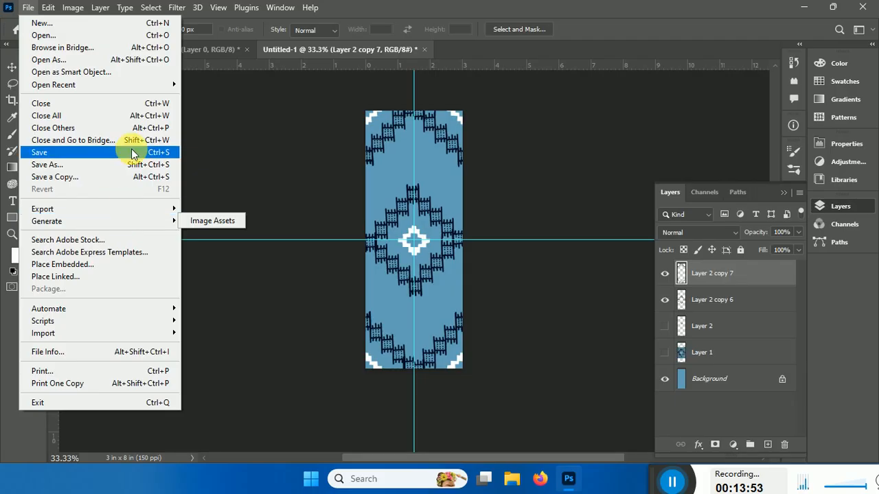
{"action": "mouse_move", "coordinate": [82, 17]}
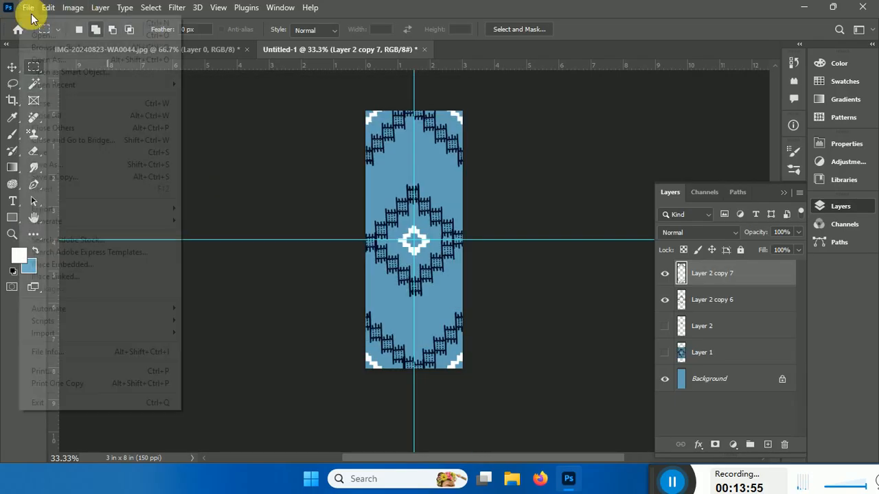
{"action": "left_click", "coordinate": [31, 19]}
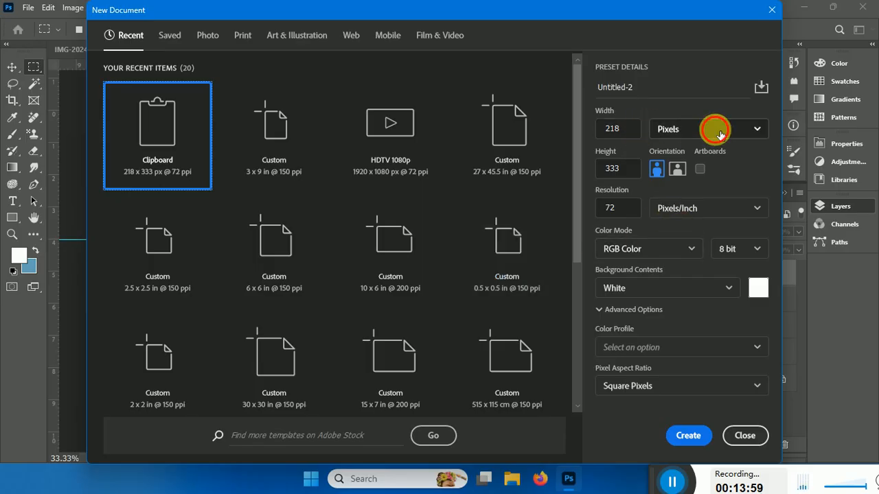
{"action": "left_click", "coordinate": [755, 128]}
{"action": "left_click", "coordinate": [743, 167]}
{"action": "left_click", "coordinate": [635, 135]}
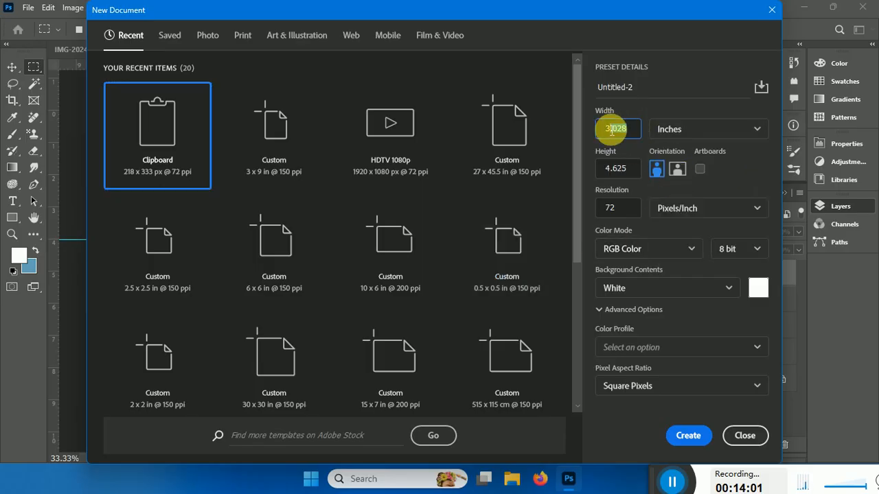
{"action": "type", "text": "27"}
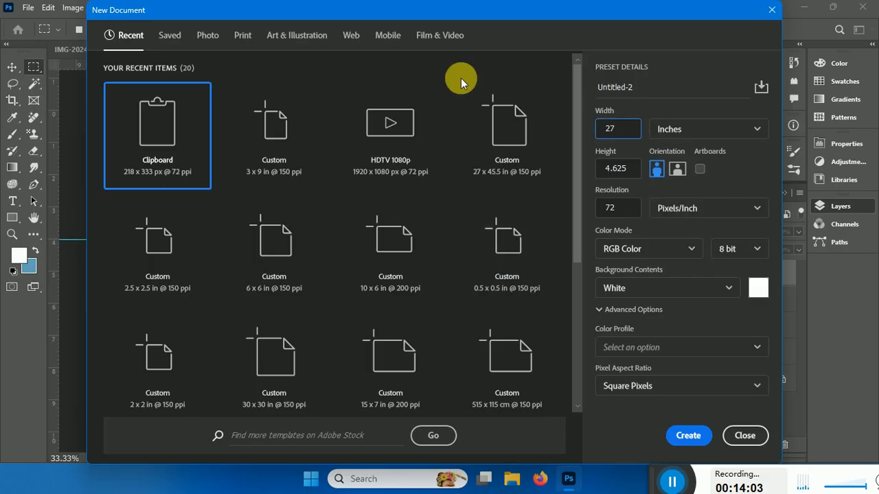
{"action": "key", "text": "Tab"}
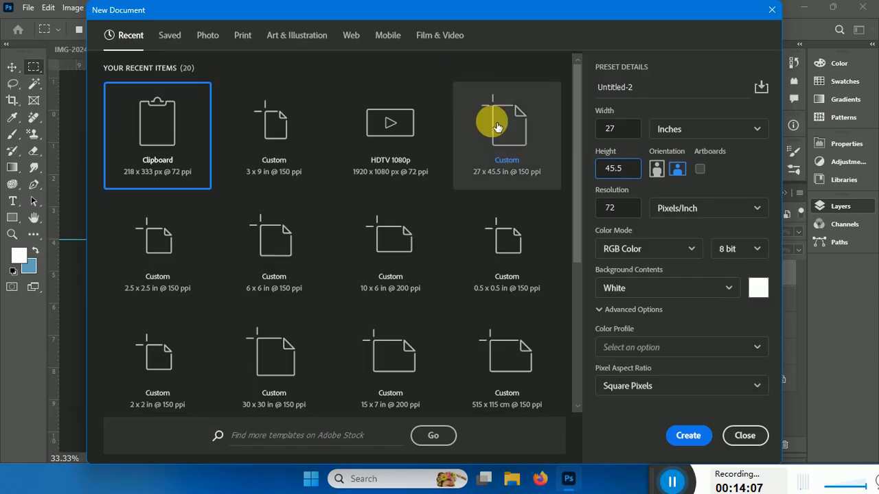
{"action": "left_click", "coordinate": [633, 211]}
{"action": "type", "text": "150"}
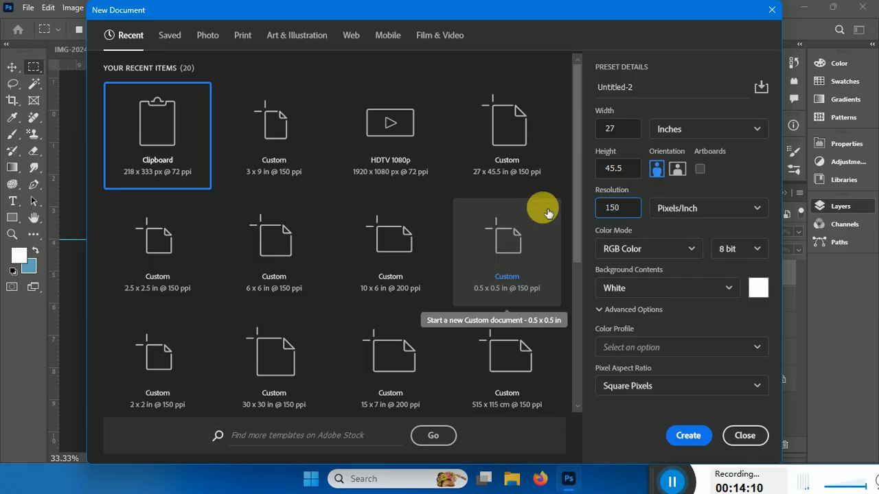
{"action": "key", "text": "Return"}
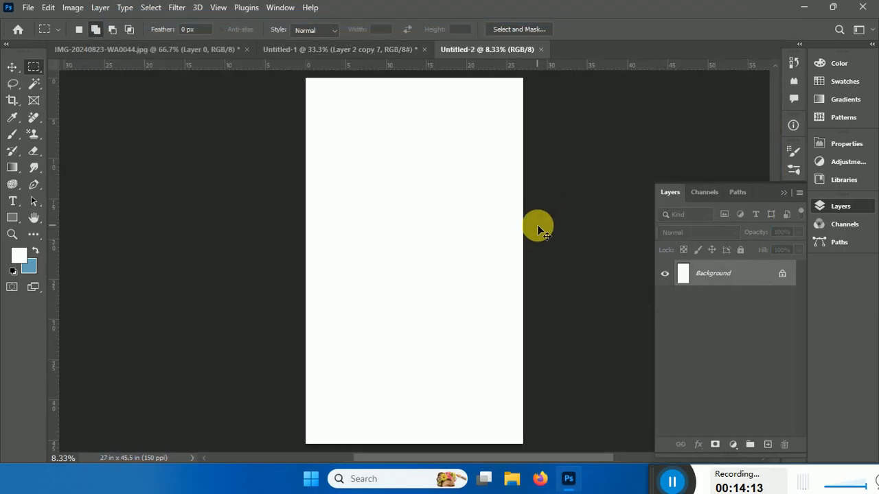
Add a new layer and fill the canvas with a pattern fill of the blue diamond tile, keeping 100% scale.
{"action": "left_click", "coordinate": [768, 444]}
{"action": "left_click", "coordinate": [732, 445]}
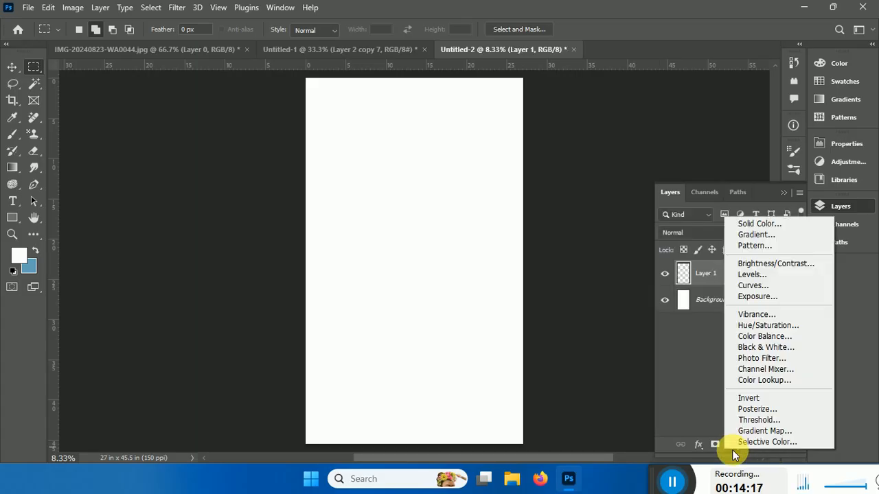
{"action": "left_click", "coordinate": [755, 247]}
{"action": "left_click", "coordinate": [608, 121]}
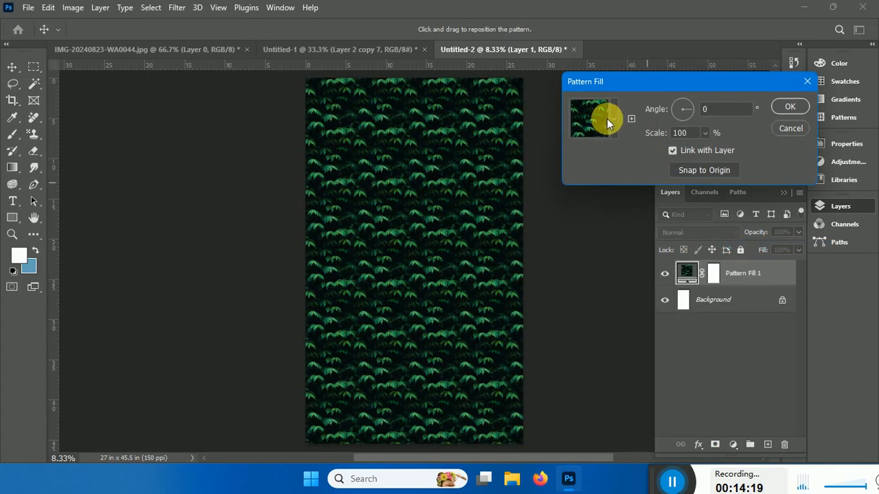
{"action": "scroll", "coordinate": [588, 200], "scroll_direction": "down", "scroll_amount": 5}
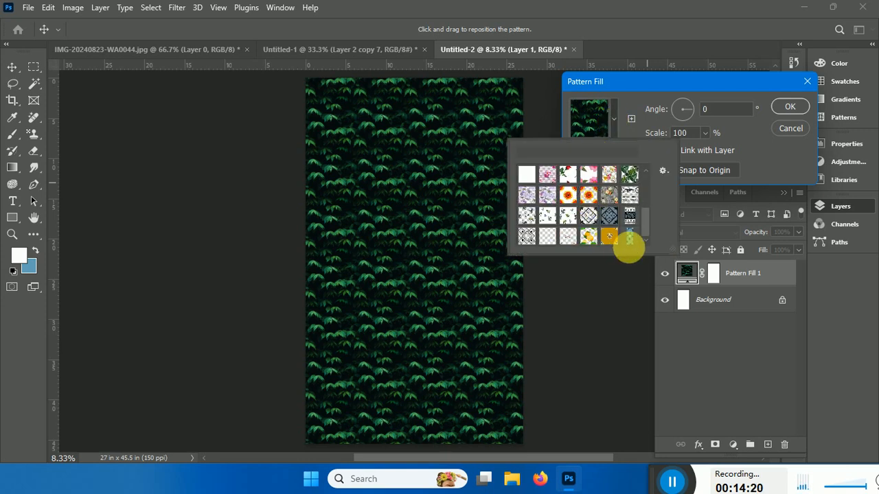
{"action": "left_click", "coordinate": [629, 236]}
{"action": "left_click", "coordinate": [762, 131]}
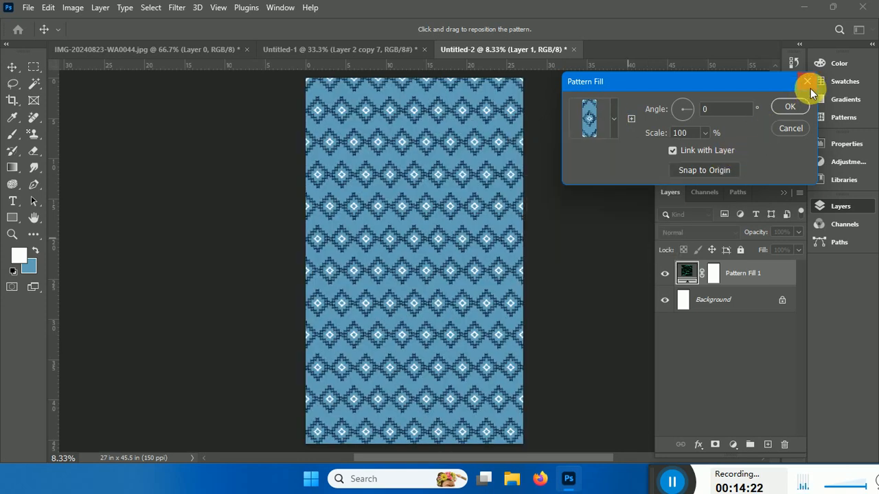
{"action": "left_click", "coordinate": [788, 107]}
Examine the diamond repeat up close for seams between tiles, then at a wider view.
{"action": "key", "text": "ctrl+plus"}
{"action": "key", "text": "ctrl+plus"}
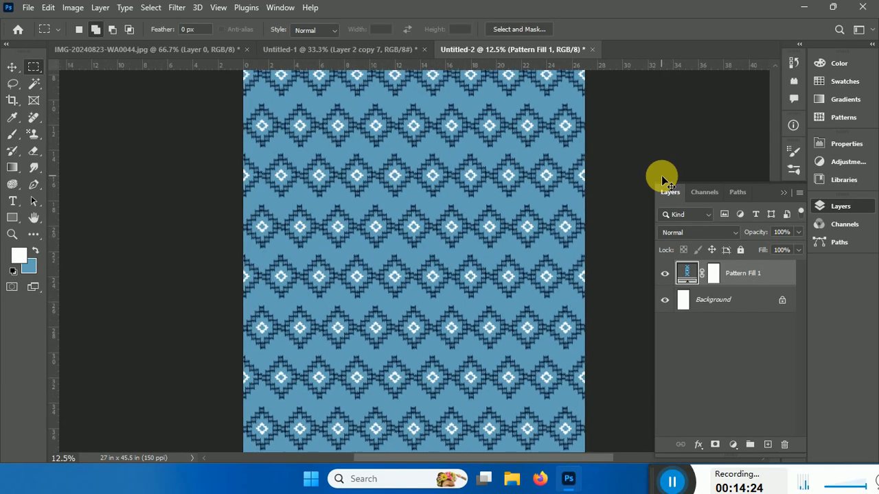
{"action": "key", "text": "ctrl+plus"}
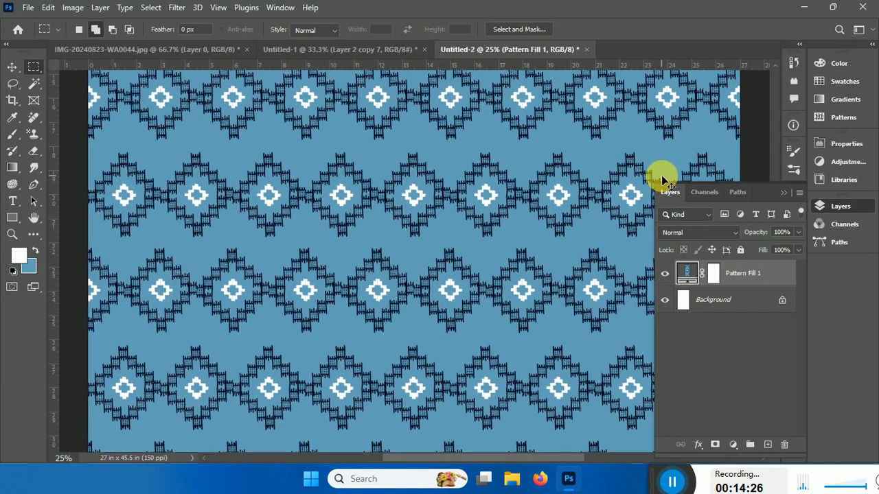
{"action": "key", "text": "ctrl+plus"}
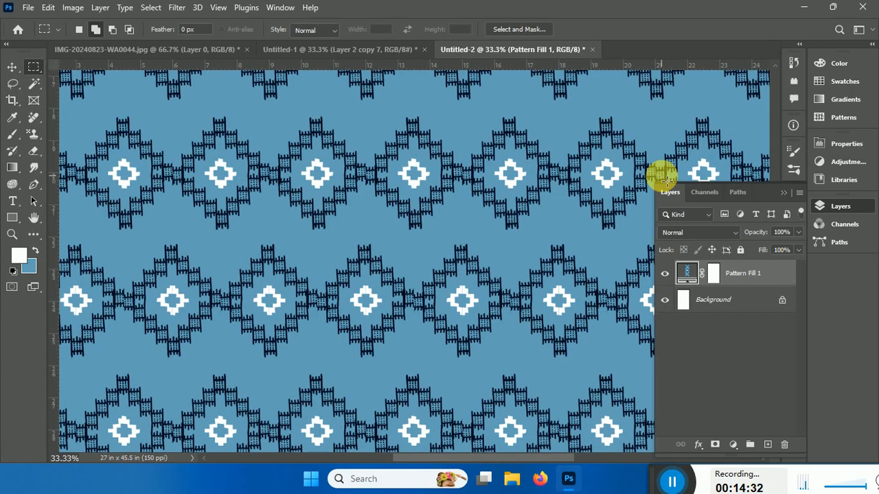
{"action": "key", "text": "ctrl+minus"}
{"action": "key", "text": "ctrl+minus"}
{"action": "key", "text": "ctrl+minus"}
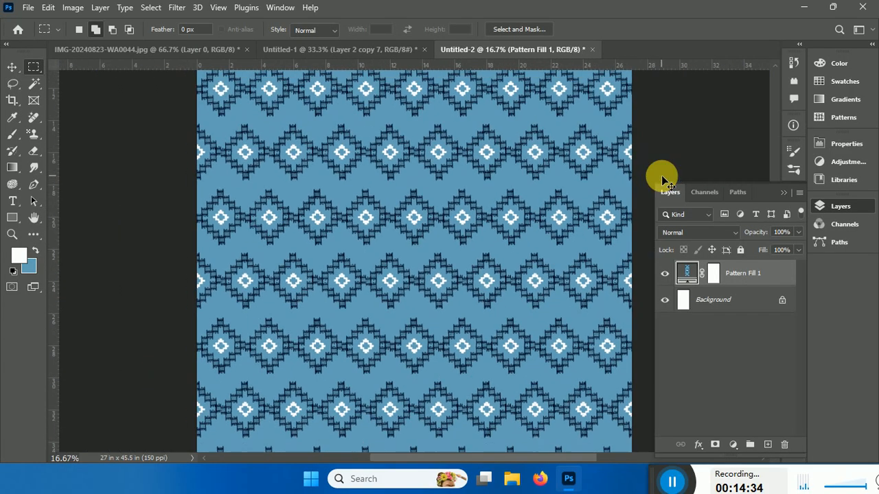